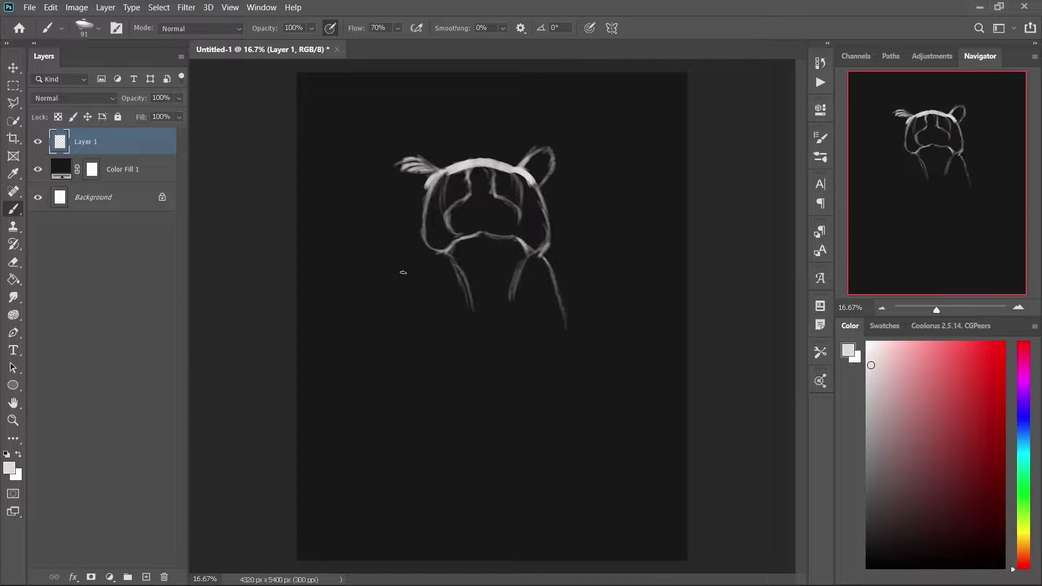
Undo a stray looping stroke and check the eraser's size and hardness settings
mouse_move(524, 299)
left_mouse_down()
mouse_move(548, 260)
mouse_move(495, 283)
left_mouse_up()
key("ctrl+z")
key("e")
right_click(499, 231)
key("Escape")
key("b")
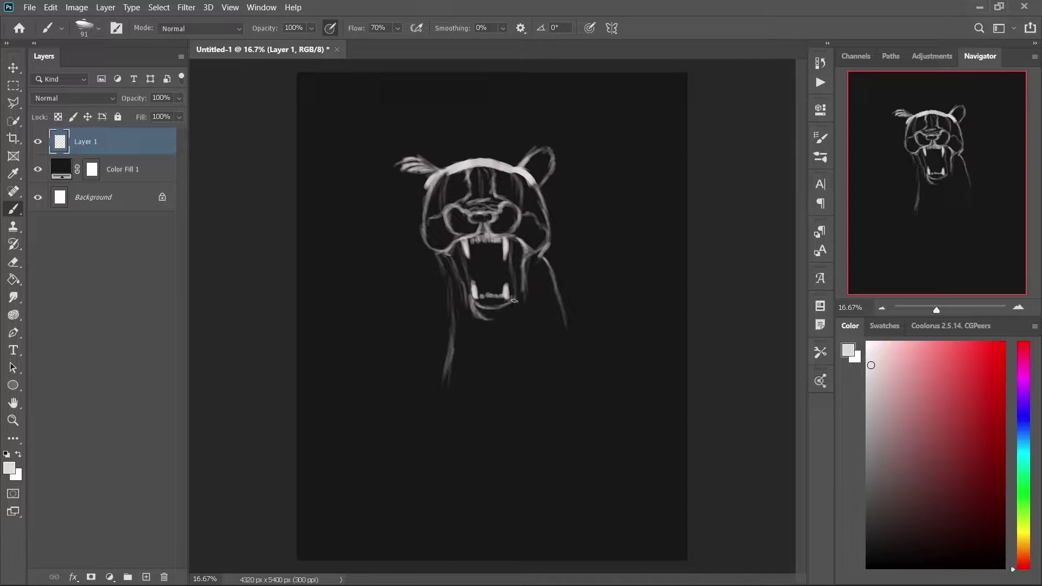
Paint flowing neck fur strokes below the jaw and scale the sketch up to about 140%
mouse_move(522, 271)
left_mouse_down()
mouse_move(488, 359)
mouse_move(477, 428)
left_mouse_up()
left_click_drag(548, 255, 450, 434)
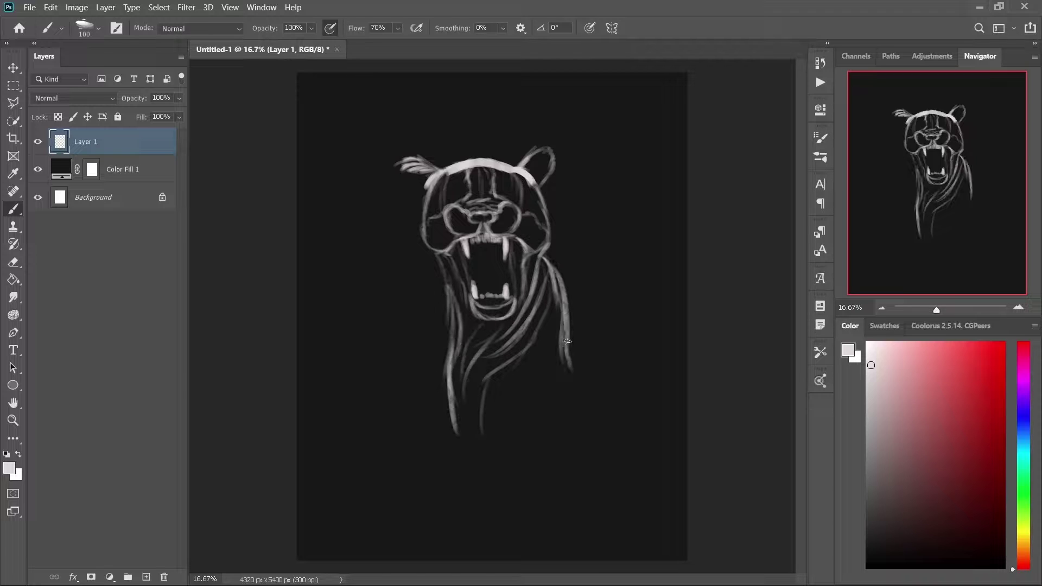
left_click_drag(553, 304, 510, 455)
key("ctrl+t")
left_click_drag(365, 353, 509, 451)
key("Return")
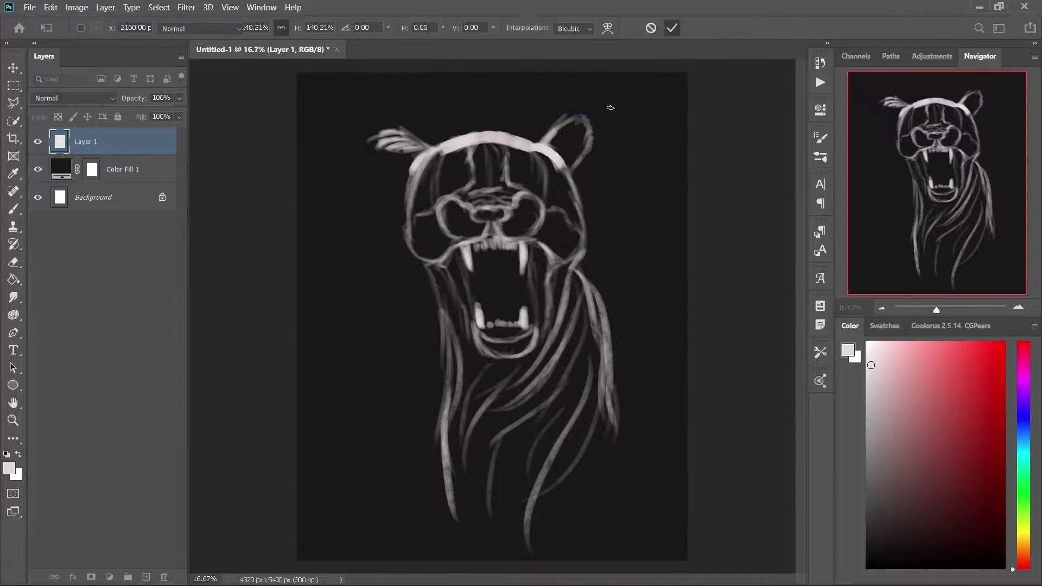
Add Layer 2 for colouring, zoomed in on the head with a smaller brush
key("b")
key("ctrl+shift+n")
key("Return")
key("bracketleft")
key("bracketleft")
key("bracketleft")
key("ctrl+equal")
Paint fur strokes on the left ear, undoing and repainting them once
scroll(379, 244, "up", 3)
left_click_drag(369, 217, 320, 207)
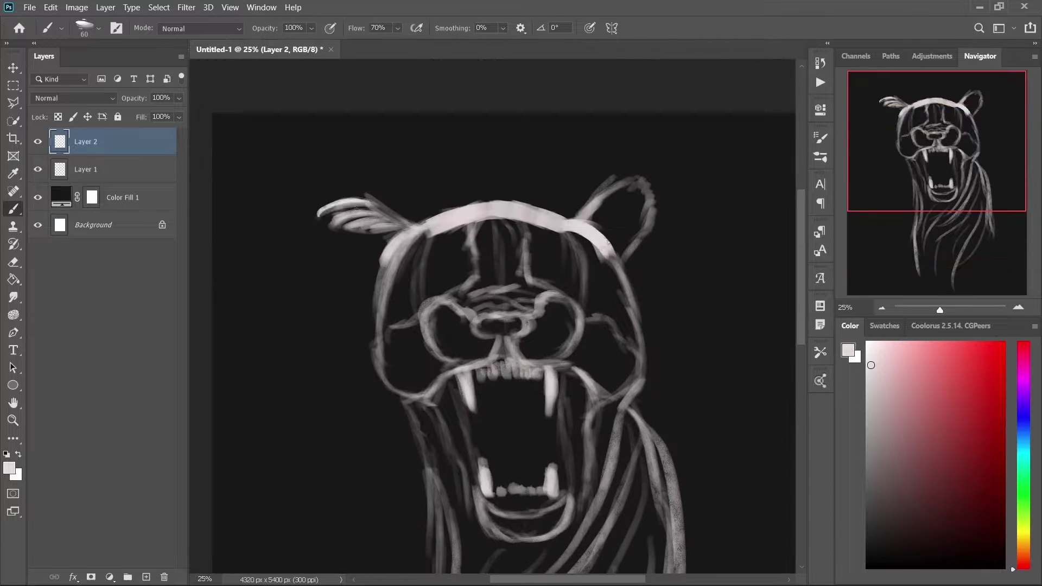
mouse_move(409, 225)
left_mouse_down()
mouse_move(328, 215)
mouse_move(332, 247)
mouse_move(348, 197)
left_mouse_up()
key("ctrl+z")
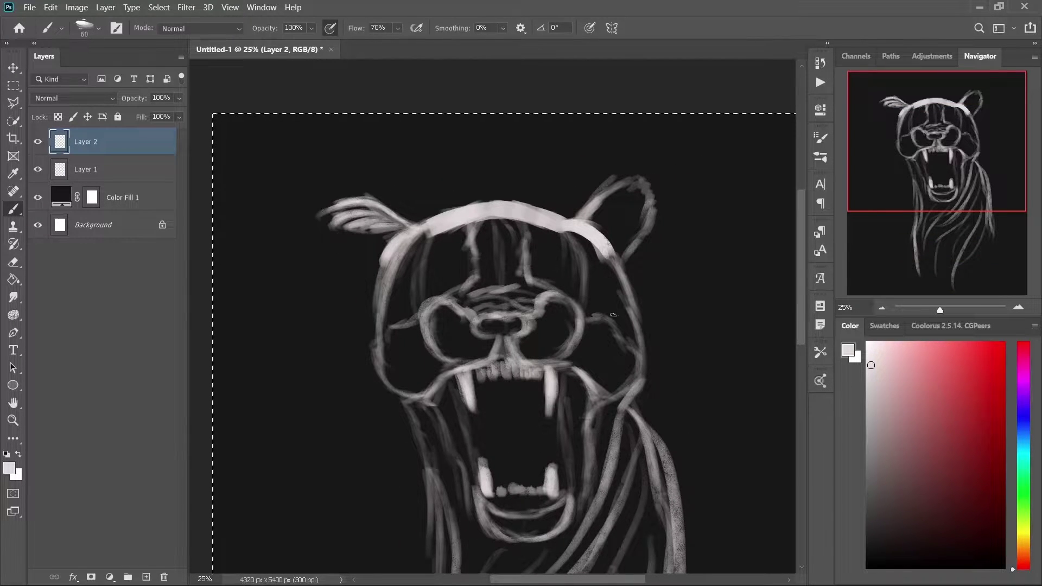
left_click_drag(926, 395, 914, 396)
Pick a brown fur colour and paint the forehead stripe and brow
left_click(1023, 549)
left_click(955, 434)
key("bracketright")
key("bracketright")
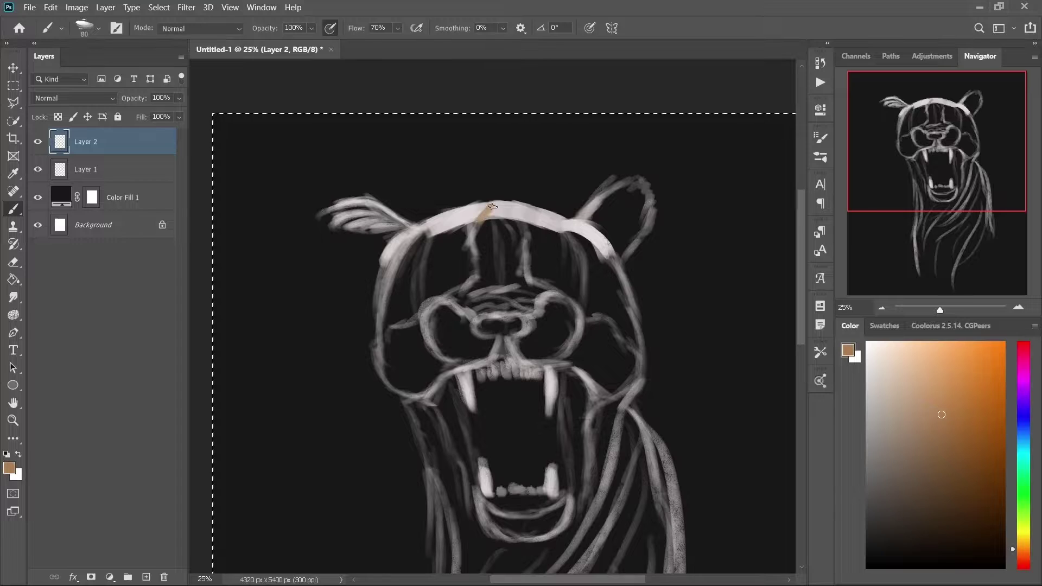
left_click_drag(481, 209, 472, 241)
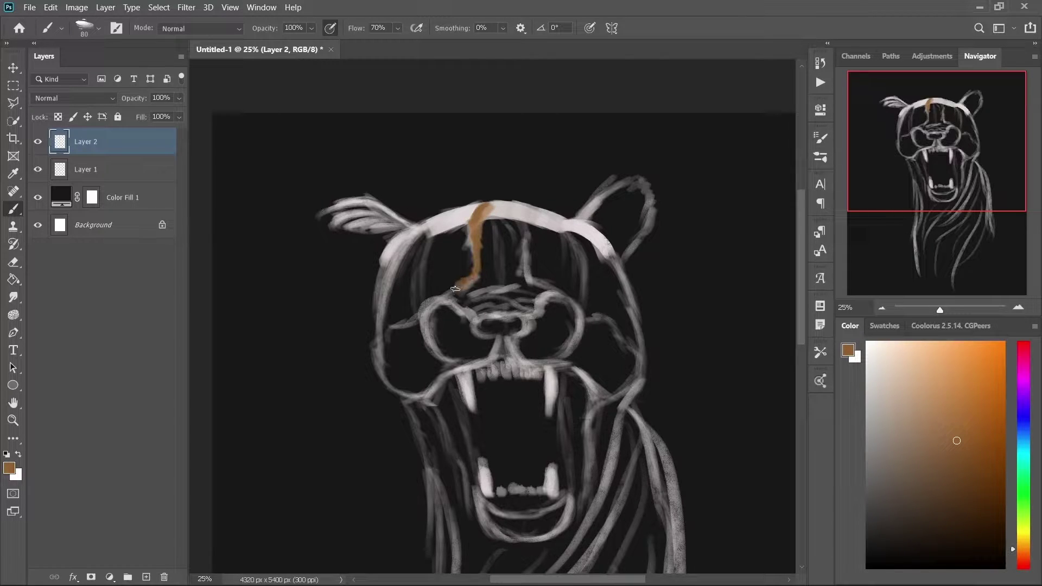
left_click_drag(461, 298, 527, 293)
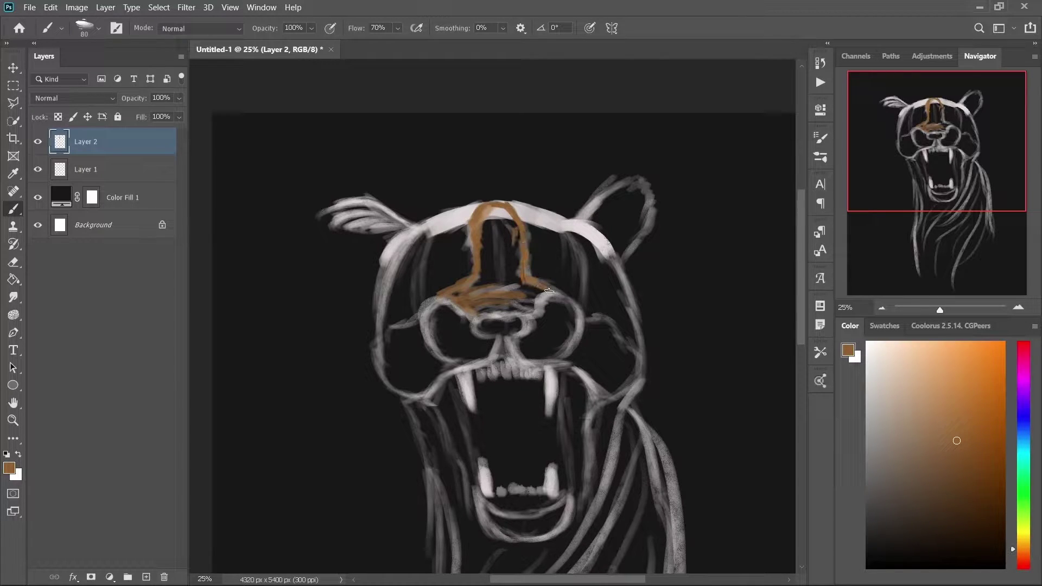
left_click_drag(497, 227, 523, 282)
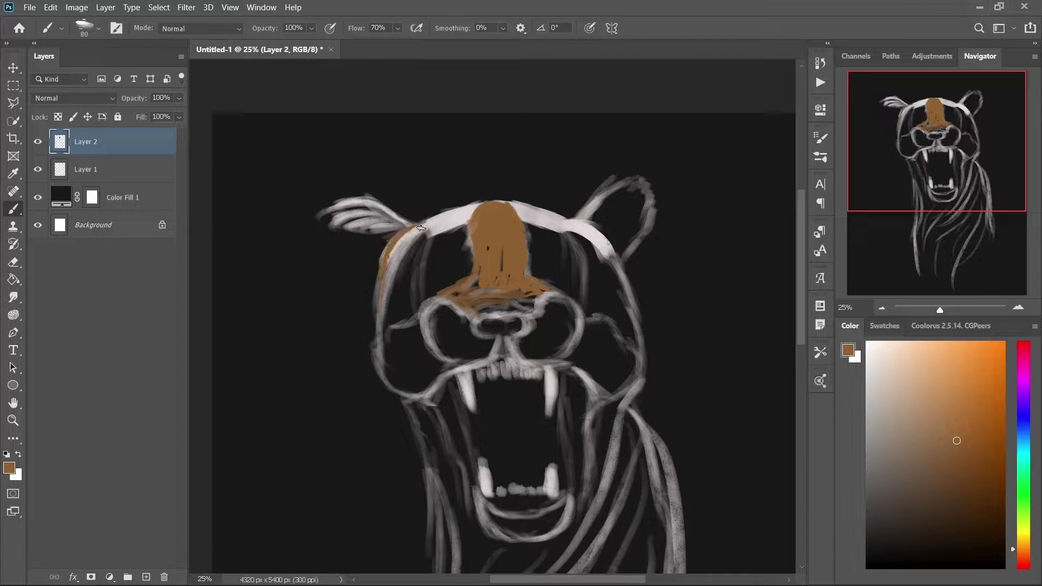
Hatch brown fur down both sides of the head, the cheeks and beside the right ear
left_click_drag(421, 228, 435, 296)
left_click_drag(416, 240, 387, 334)
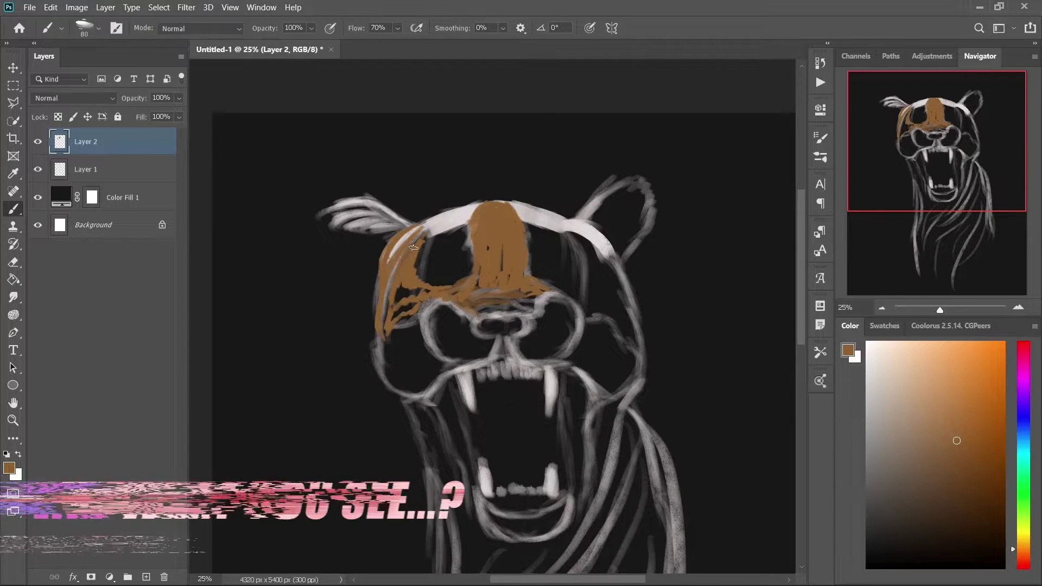
mouse_move(564, 222)
left_mouse_down()
mouse_move(612, 268)
mouse_move(554, 293)
left_mouse_up()
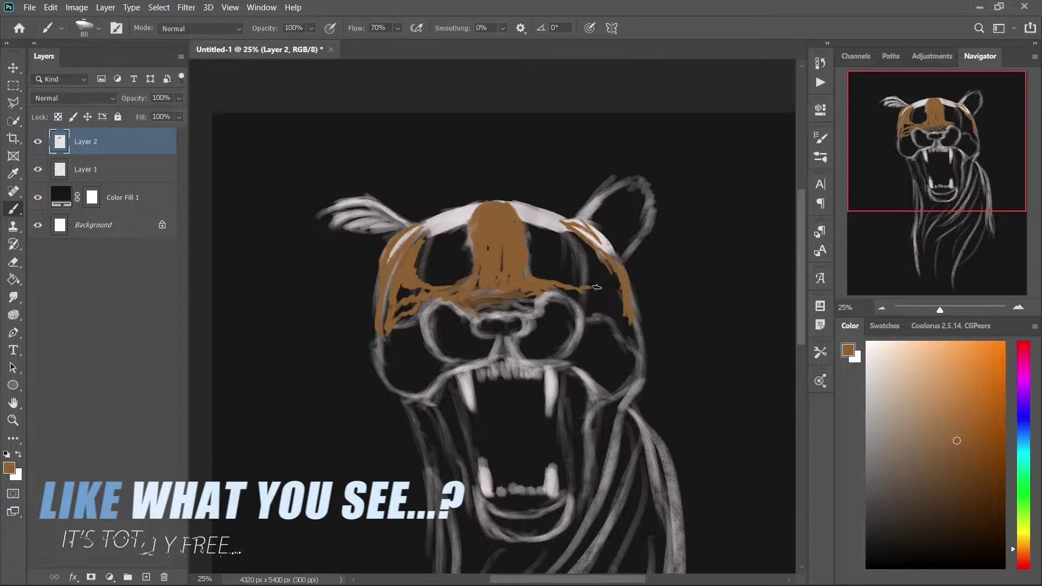
left_click_drag(592, 258, 634, 337)
left_click_drag(472, 309, 519, 315)
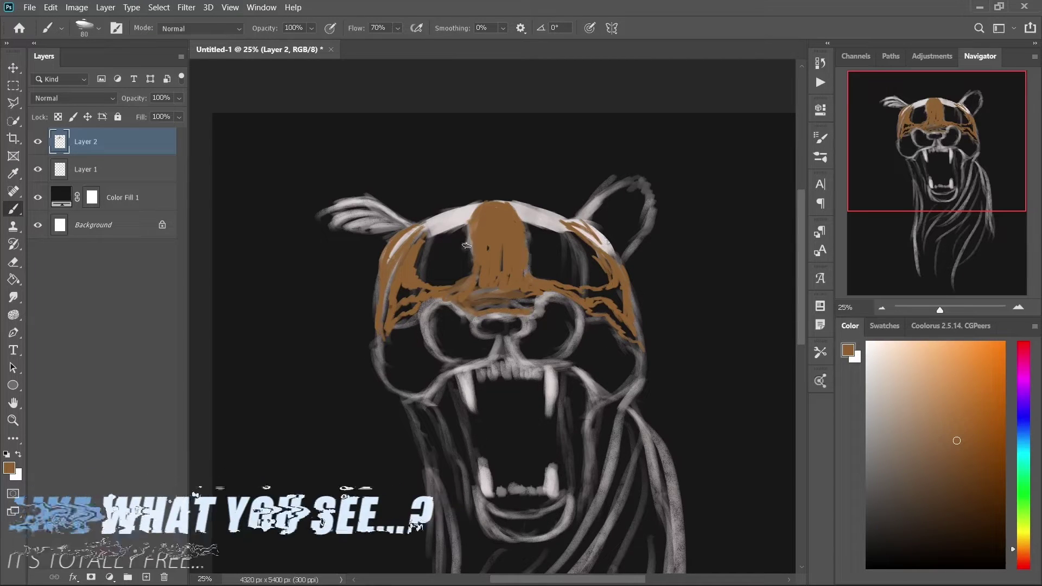
left_click_drag(431, 243, 463, 246)
Paint light grey fur over the forehead, right jaw, teeth and neck
key("ctrl+minus")
key("bracketright")
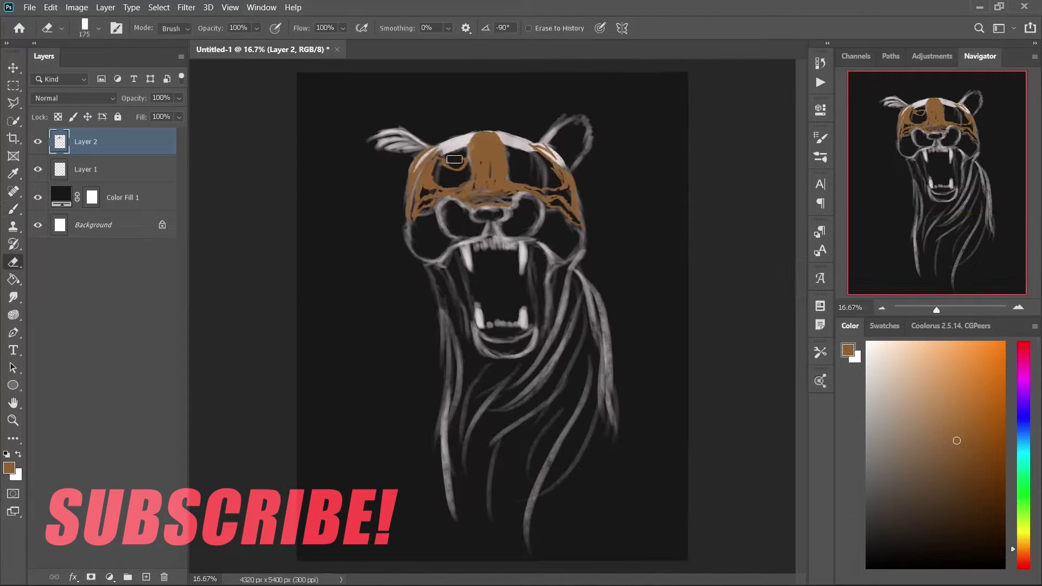
key("bracketright")
left_click(467, 164, "alt")
left_click_drag(467, 164, 446, 157)
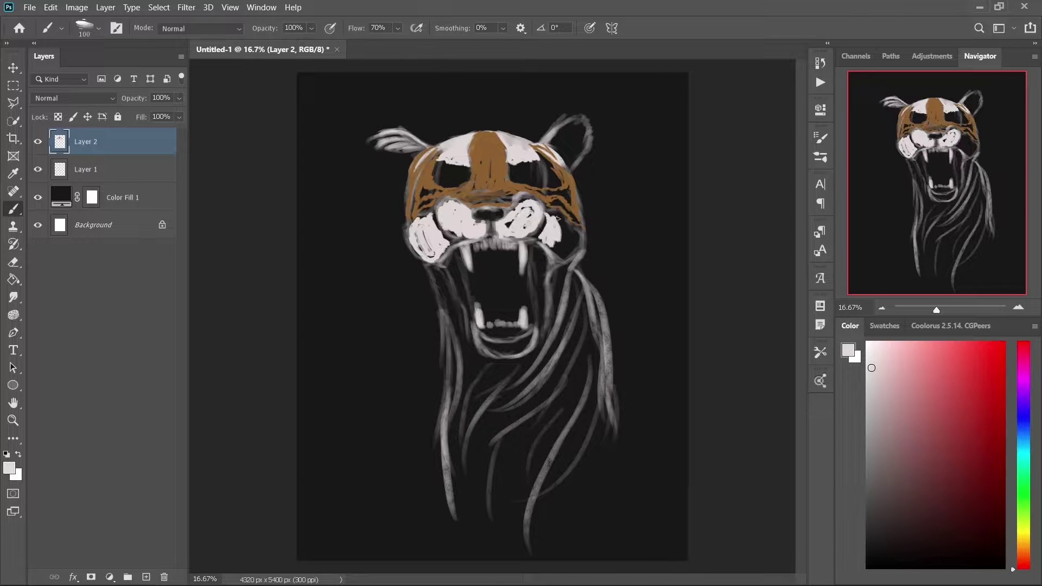
mouse_move(573, 242)
left_mouse_down()
mouse_move(475, 345)
mouse_move(445, 304)
left_mouse_up()
mouse_move(461, 347)
left_mouse_down()
mouse_move(570, 282)
mouse_move(493, 461)
left_mouse_up()
left_click_drag(526, 363, 457, 473)
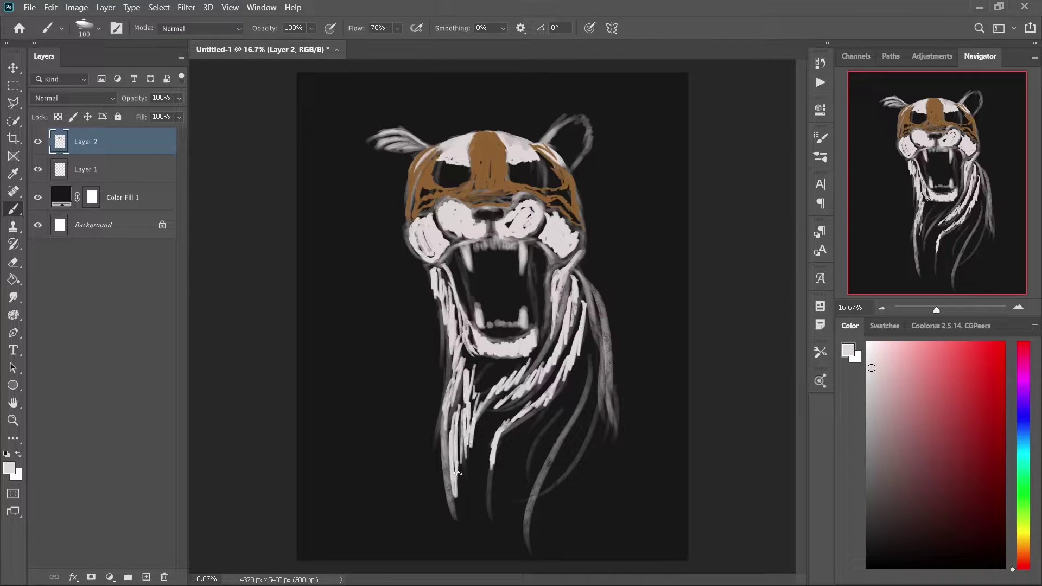
left_click_drag(581, 315, 521, 526)
left_click_drag(575, 375, 548, 526)
Add brown fur strokes across the neck with a larger brush
left_click(567, 217, "alt")
key("bracketright")
mouse_move(586, 282)
left_mouse_down()
mouse_move(553, 399)
mouse_move(491, 513)
left_mouse_up()
left_click_drag(518, 342, 470, 406)
left_click_drag(451, 282, 453, 480)
left_click_drag(602, 374, 558, 531)
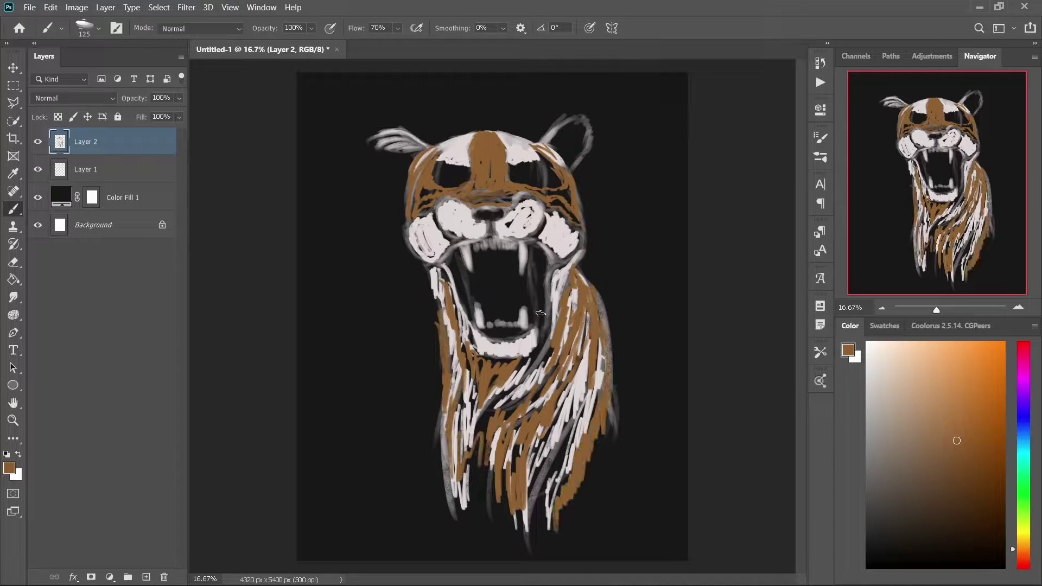
Switch back to light grey with a smaller brush and add Layer 3
left_click(567, 122, "alt")
key("bracketleft")
key("bracketleft")
key("bracketleft")
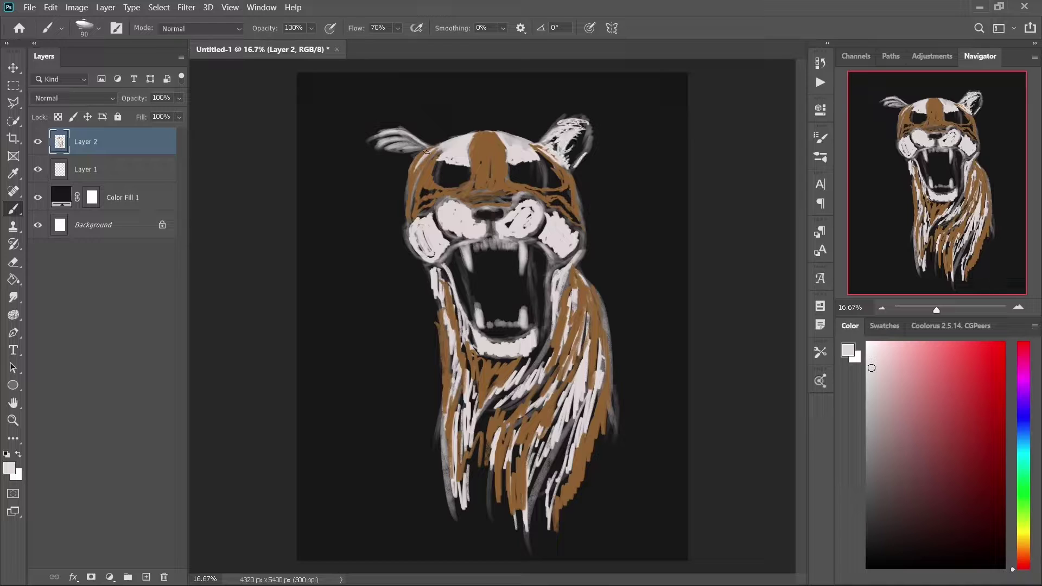
key("ctrl+shift+alt+n")
Reset colours to black and darken the left ear edge and eye sockets
key("d")
key("ctrl+plus")
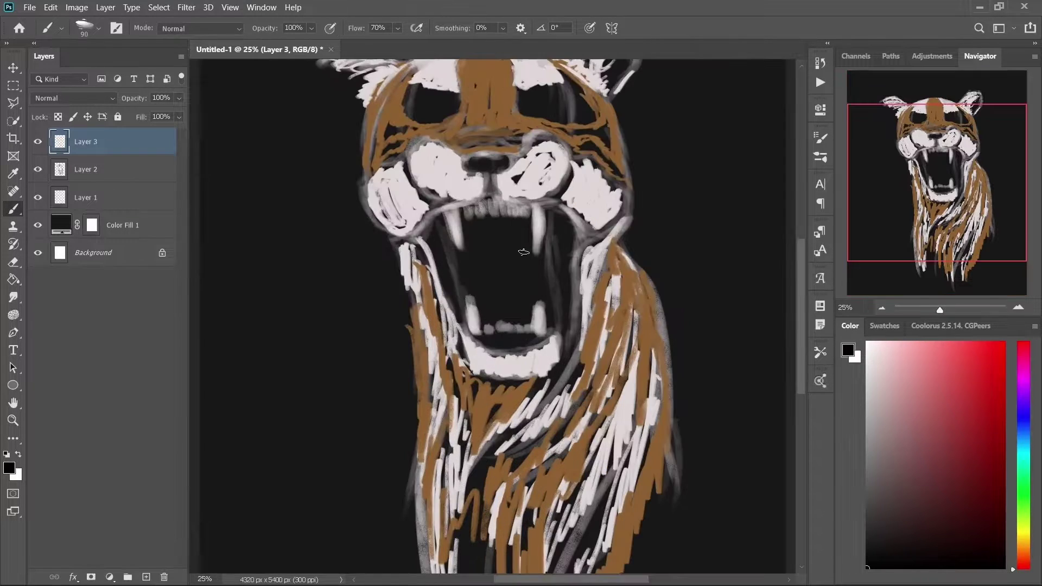
scroll(333, 174, "up", 2)
left_click_drag(278, 174, 270, 188)
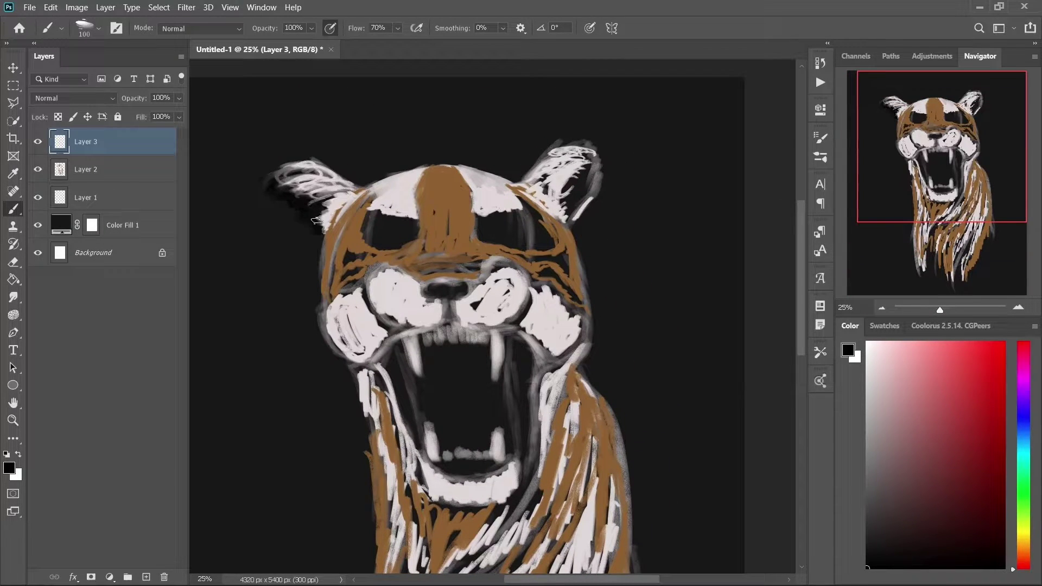
left_click_drag(400, 228, 374, 239)
left_click_drag(482, 217, 516, 234)
Shade the inside of the right ear and the right fang's mouth edge in near-black brown
left_click(537, 228, "alt")
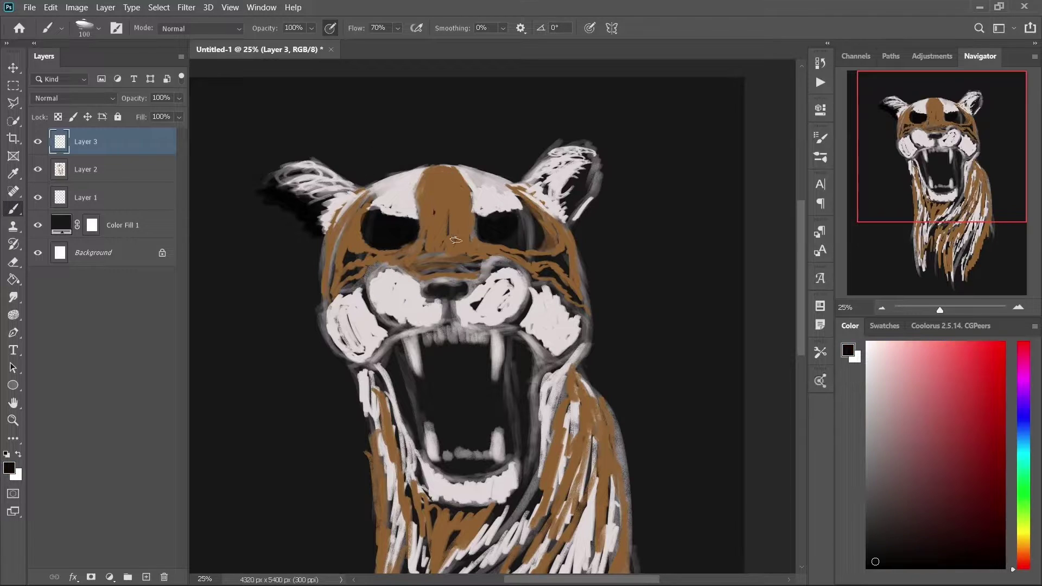
left_click_drag(577, 173, 567, 181)
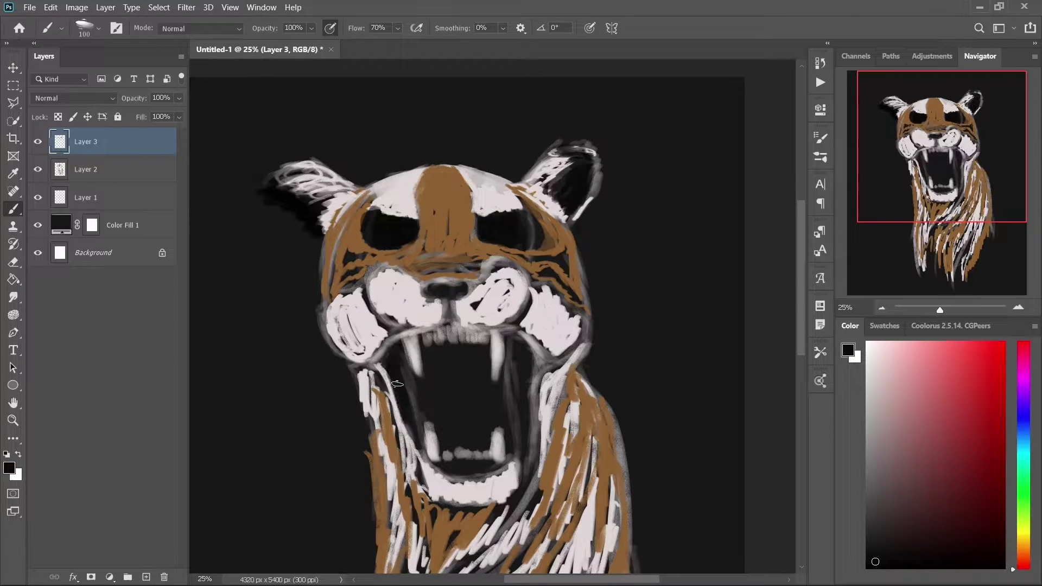
left_click_drag(504, 348, 530, 390)
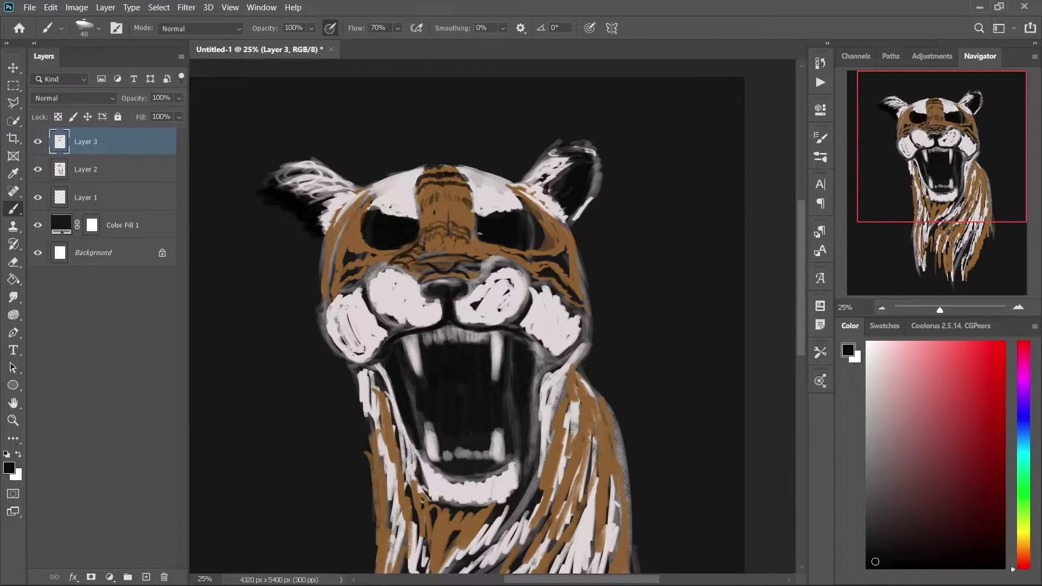
left_click(487, 256, "alt")
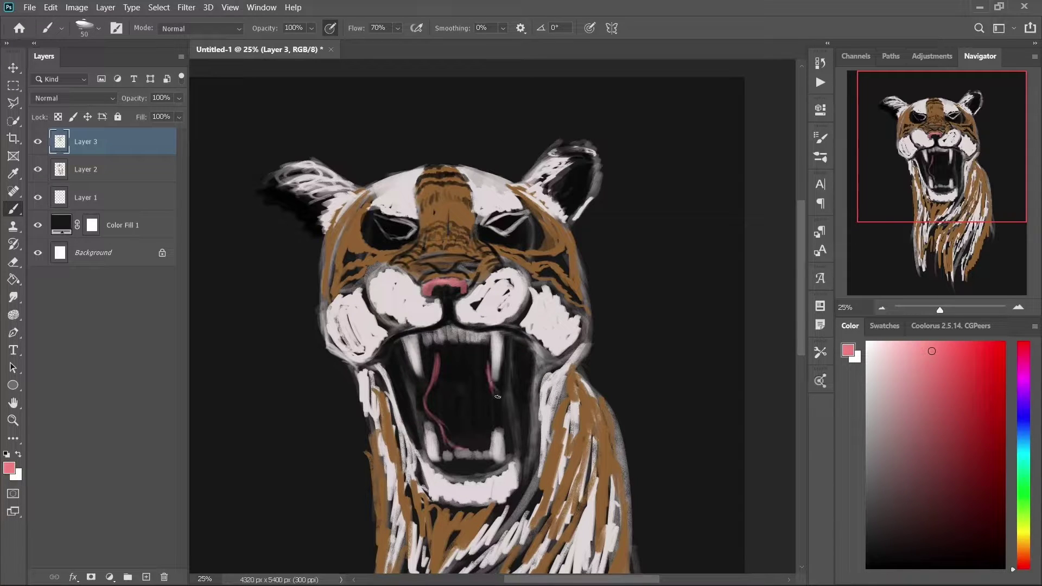
Paint the mouth and tongue pink and darken the mouth's inner edges toward the fangs
key("]")
mouse_move(451, 436)
left_mouse_down()
mouse_move(442, 407)
mouse_move(478, 428)
mouse_move(467, 412)
mouse_move(491, 363)
left_mouse_up()
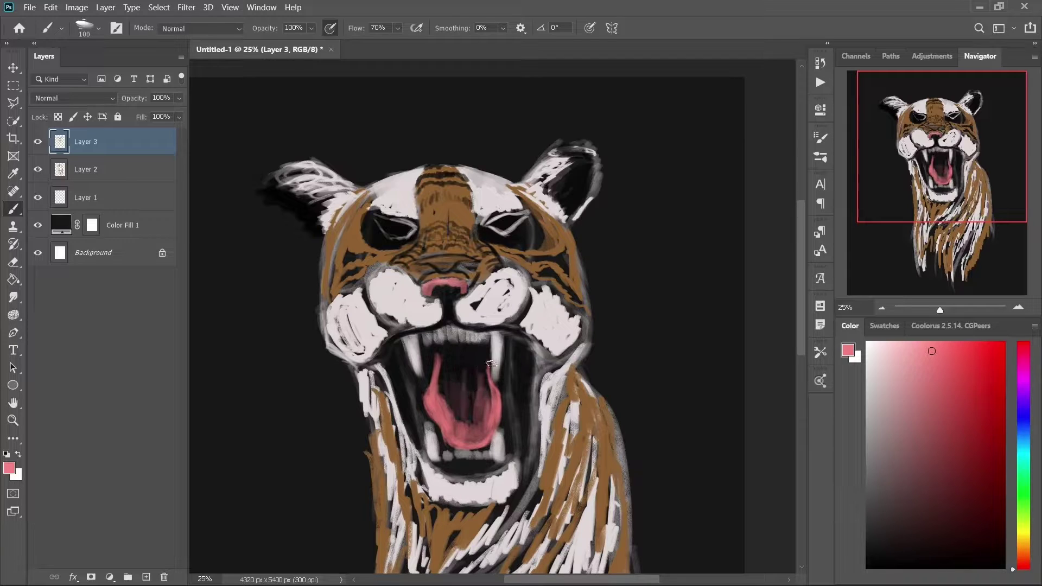
left_click_drag(389, 343, 425, 407)
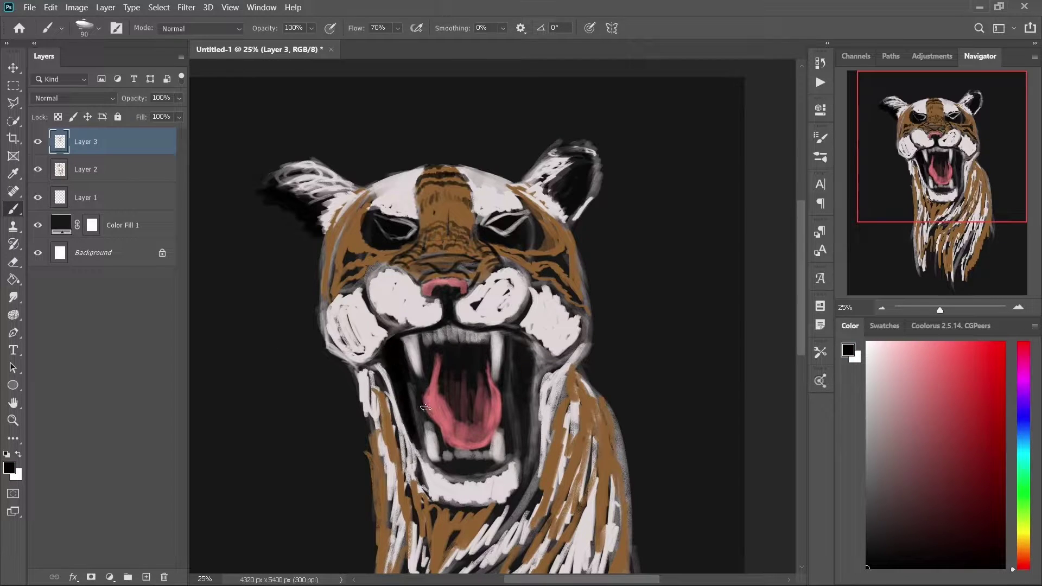
left_click_drag(512, 339, 514, 449)
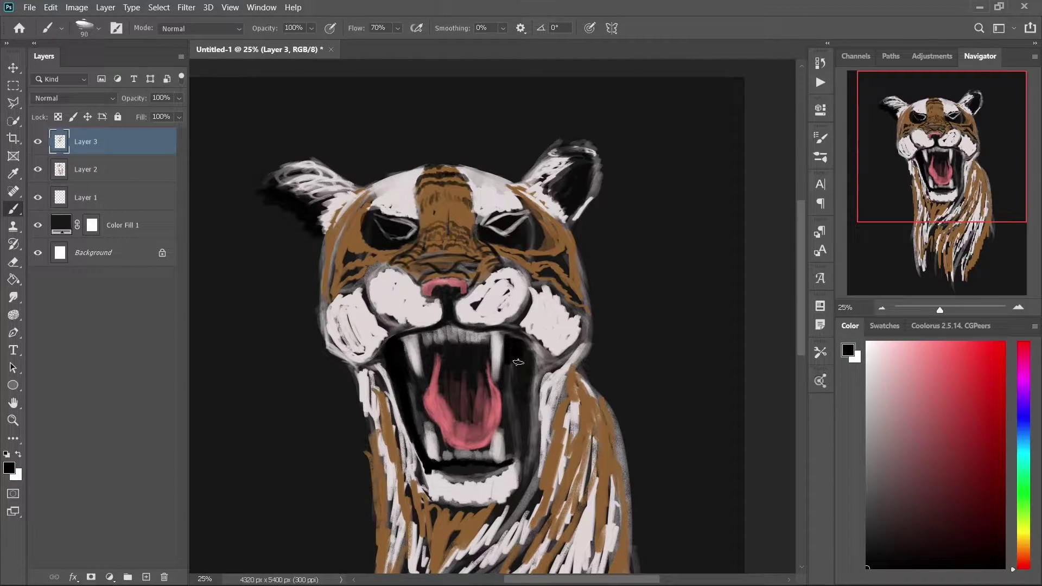
left_click_drag(442, 472, 519, 458)
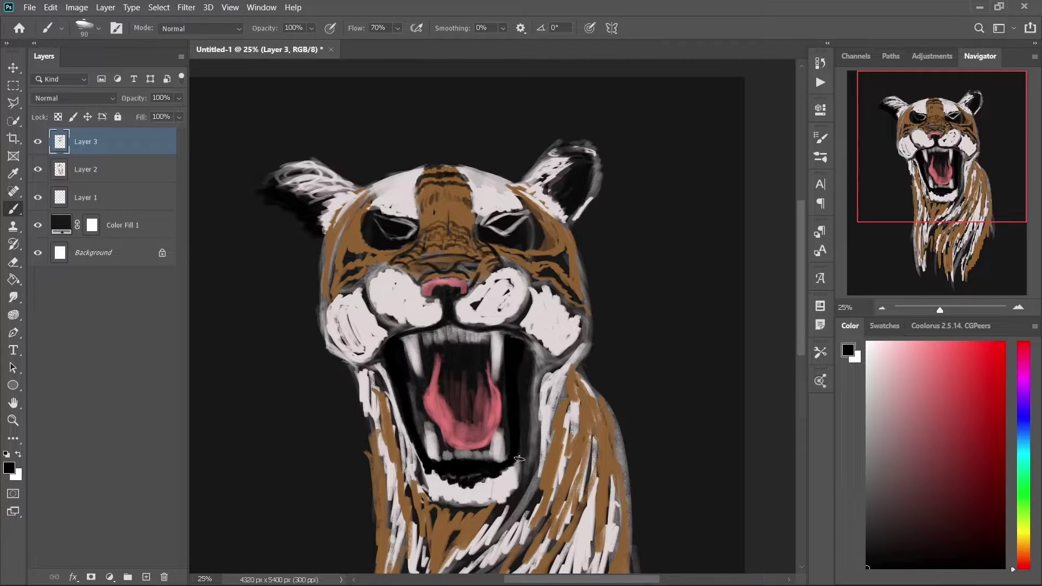
left_click_drag(432, 421, 415, 387)
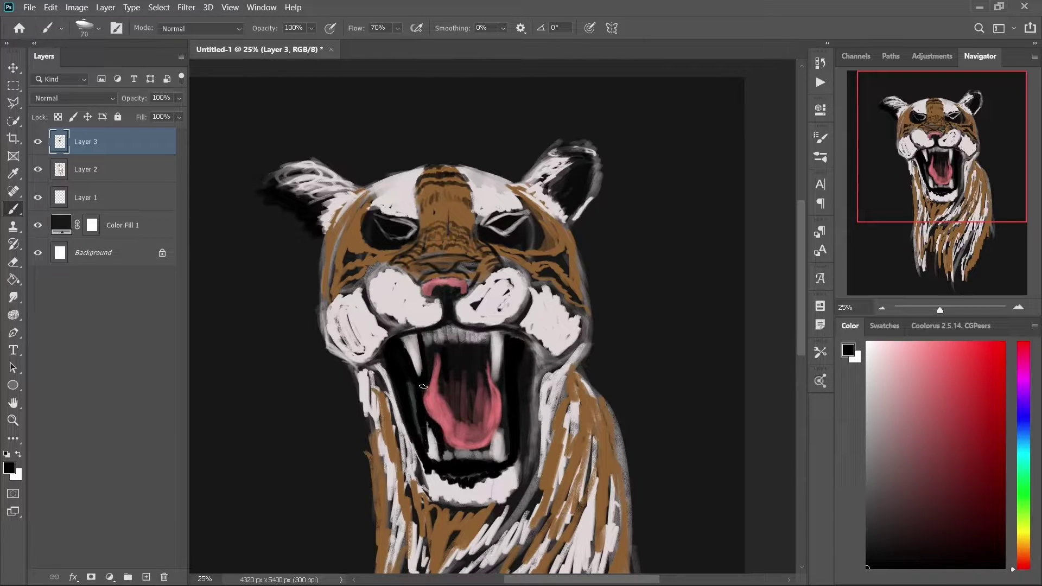
left_click_drag(428, 347, 456, 404)
left_click_drag(467, 347, 487, 351)
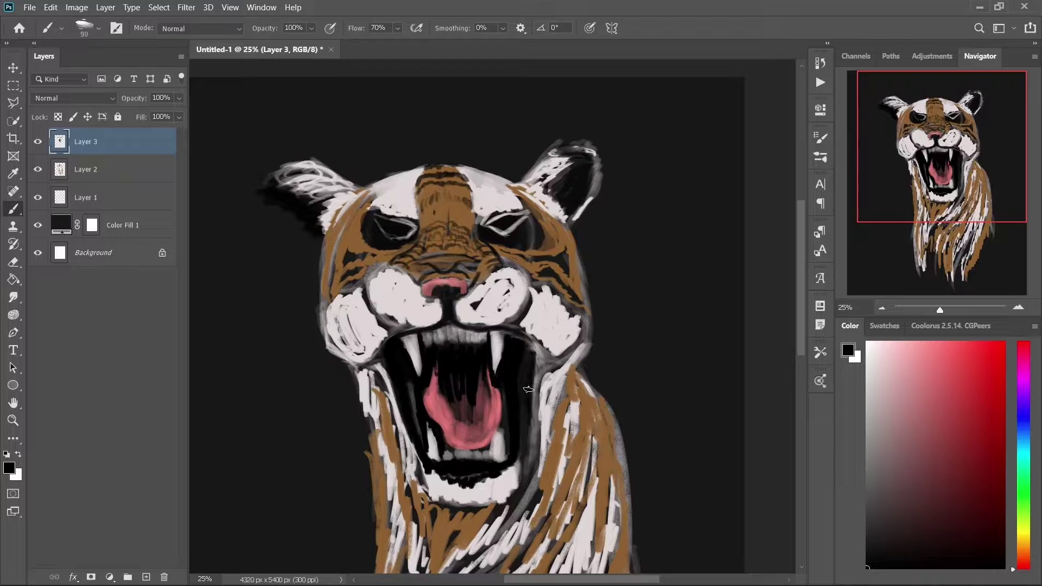
left_click_drag(527, 404, 495, 519)
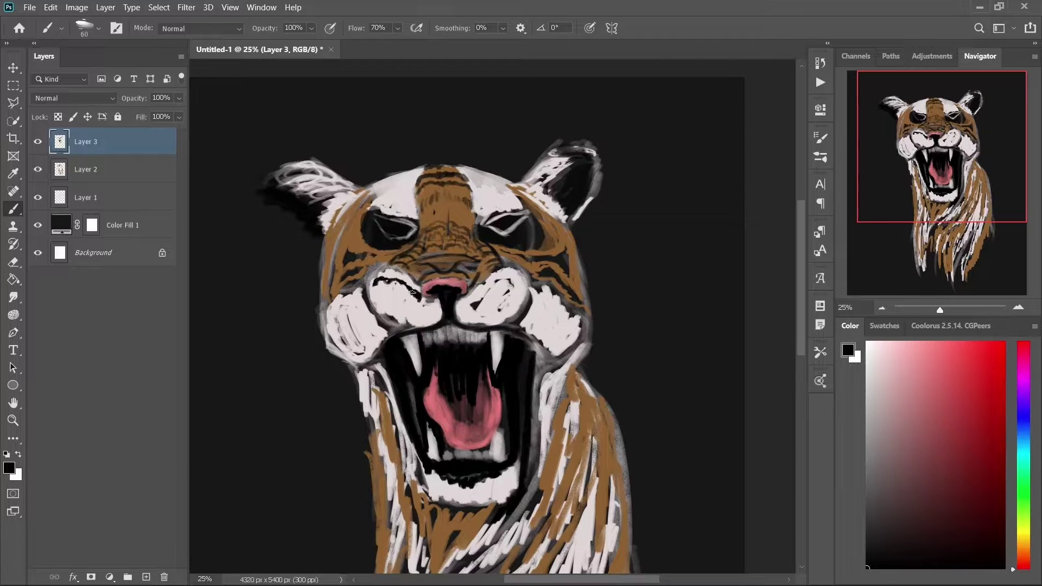
Add whisker marks on the muzzle and black stripes on both cheeks and the left face
left_click_drag(475, 297, 521, 300)
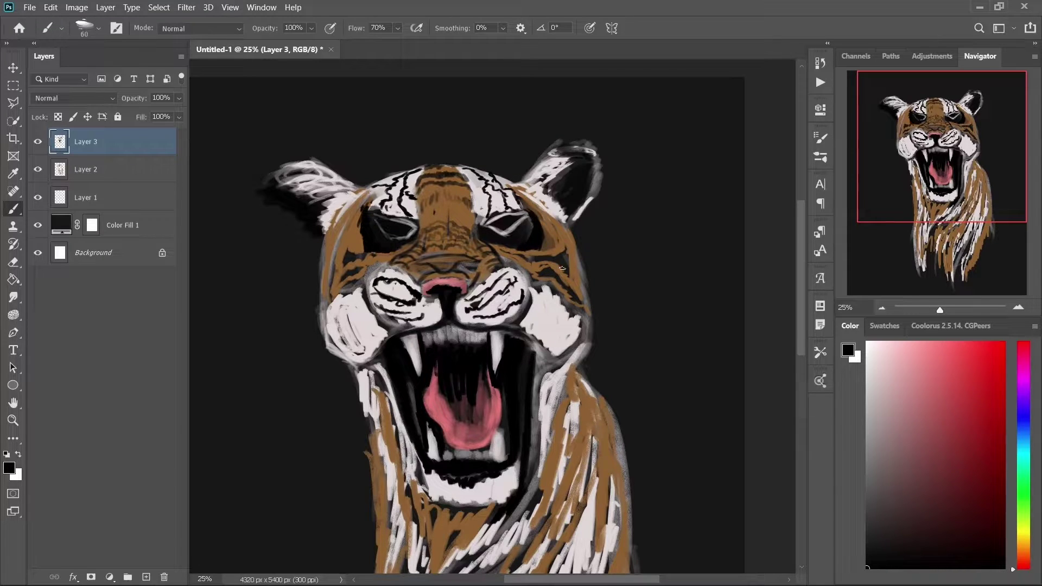
left_click_drag(556, 278, 552, 286)
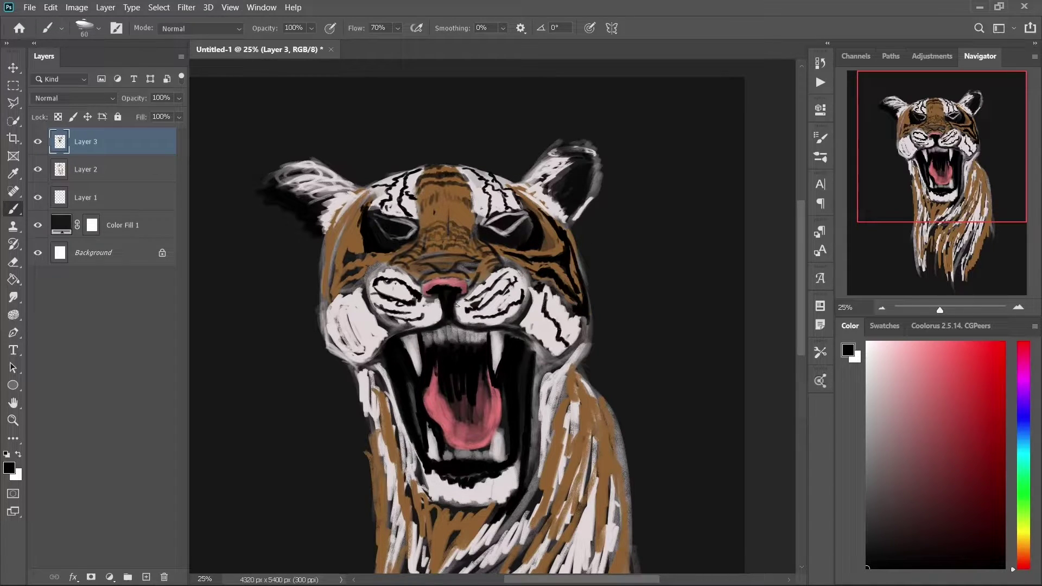
left_click_drag(362, 290, 332, 355)
left_click_drag(339, 212, 325, 291)
mouse_move(356, 231)
left_mouse_down()
mouse_move(350, 288)
mouse_move(386, 257)
left_mouse_up()
Paint bold black stripes down the mane and neck with a larger brush
key("bracketright")
key("ctrl+minus")
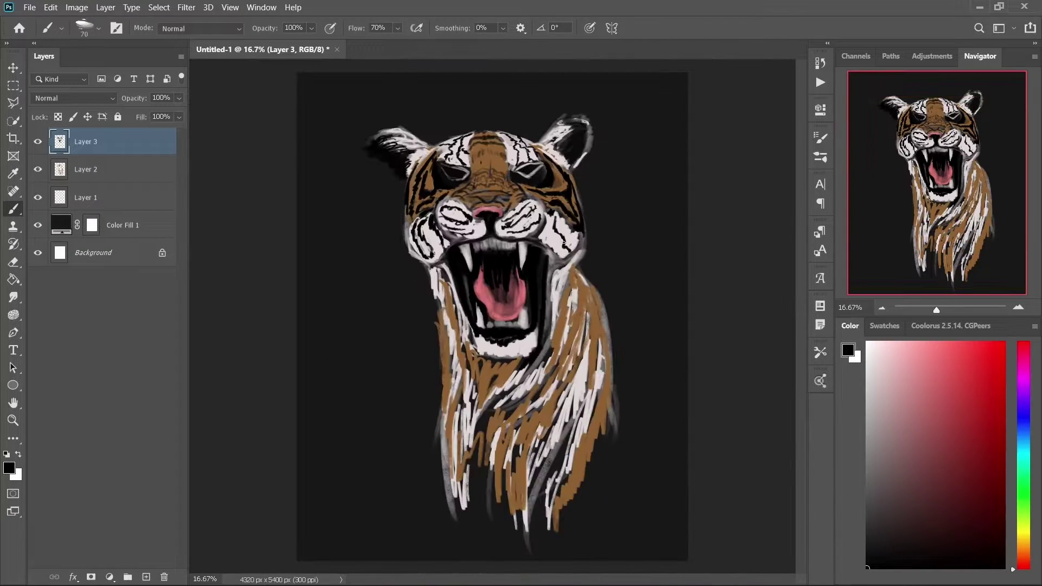
key("bracketright")
left_click_drag(582, 253, 554, 342)
left_click_drag(576, 282, 507, 404)
left_click_drag(588, 304, 514, 486)
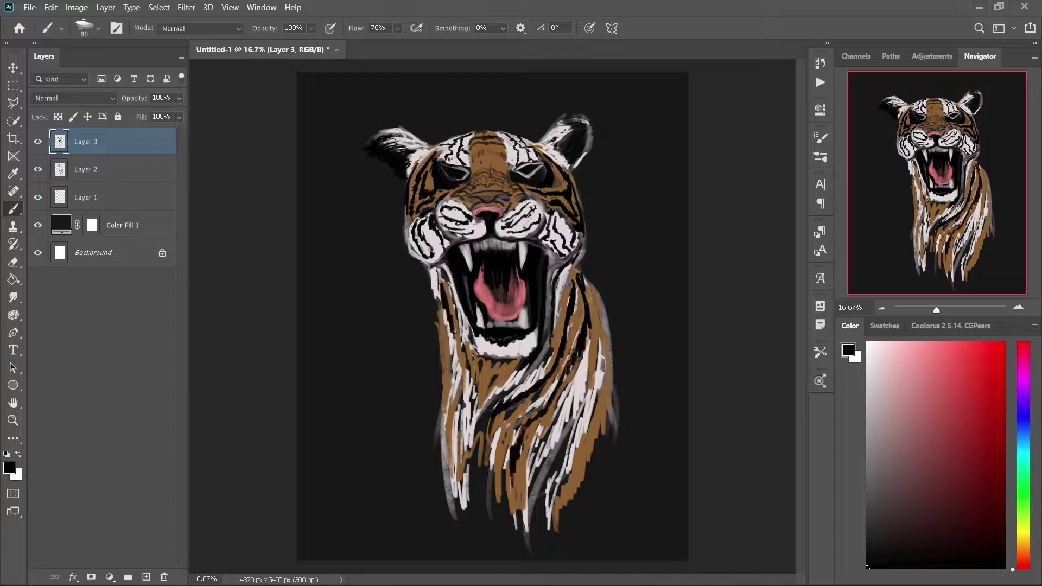
left_click_drag(464, 320, 455, 467)
left_click_drag(478, 359, 466, 413)
left_click_drag(605, 290, 576, 453)
left_click_drag(594, 336, 573, 414)
left_click_drag(578, 396, 535, 510)
left_click_drag(580, 445, 549, 515)
left_click_drag(488, 415, 461, 504)
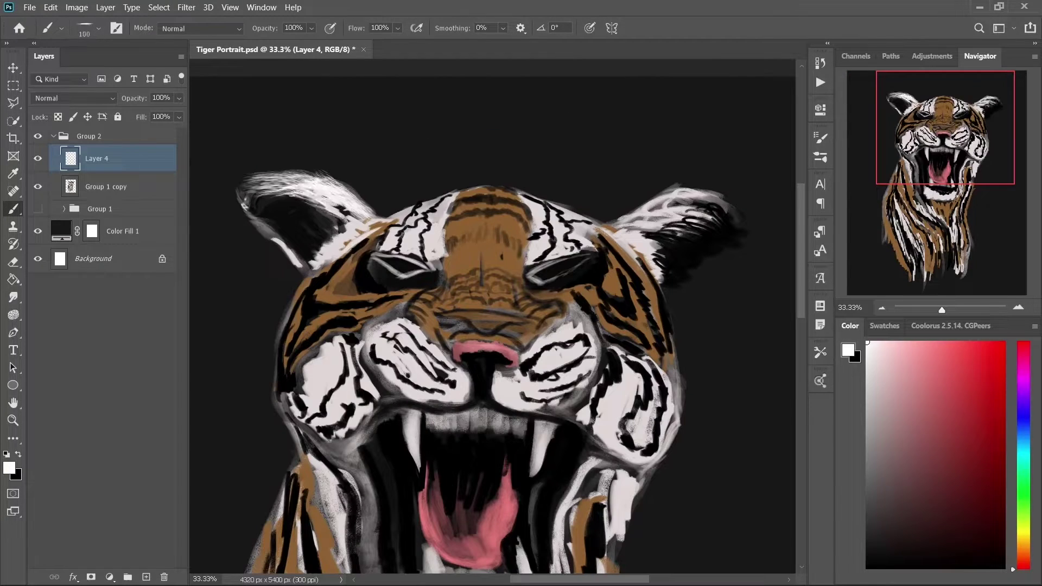
Paint fine white fur on both ears, the forehead and top of the head
left_click_drag(283, 207, 244, 179)
key("bracketleft")
key("bracketleft")
key("bracketleft")
left_click_drag(618, 231, 700, 195)
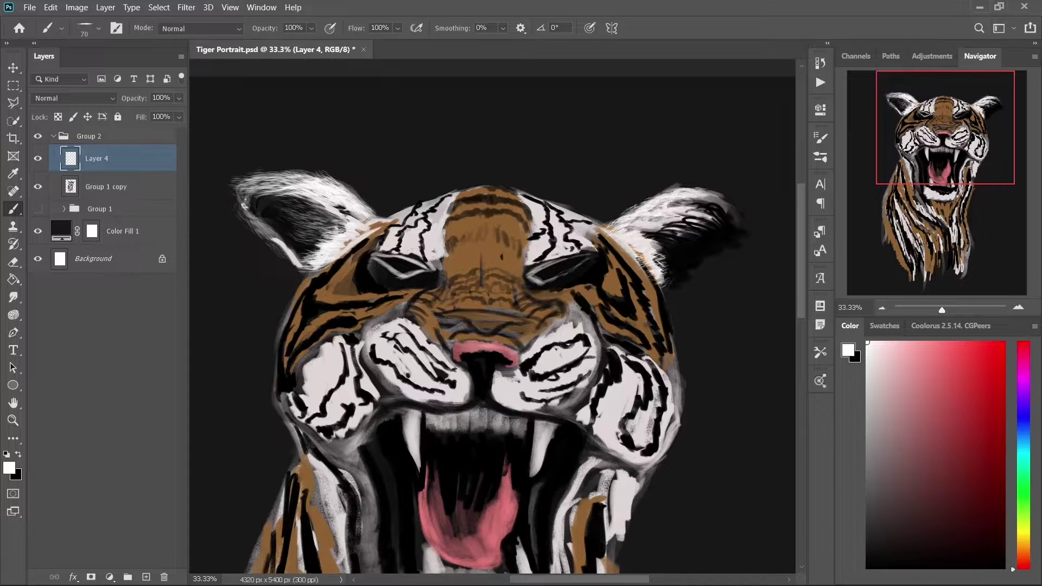
left_click_drag(646, 244, 727, 206)
key("bracketleft")
left_click_drag(450, 198, 436, 251)
left_click_drag(418, 213, 384, 251)
left_click_drag(533, 206, 542, 230)
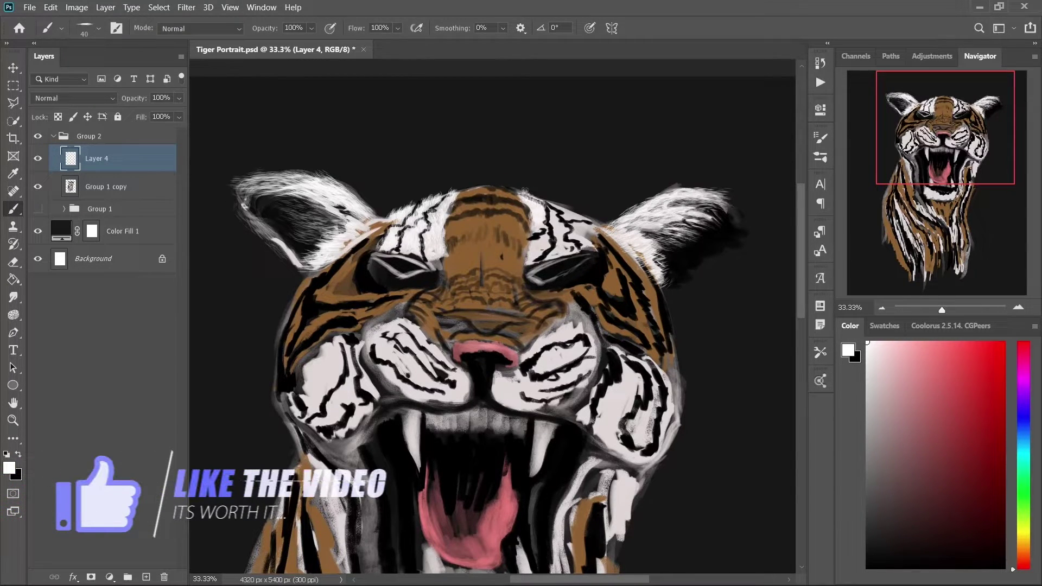
left_click_drag(523, 187, 600, 245)
Add white fur over the cheeks, muzzle, jaw and upper forehead
scroll(599, 270, "down", 3)
left_click_drag(325, 255, 304, 325)
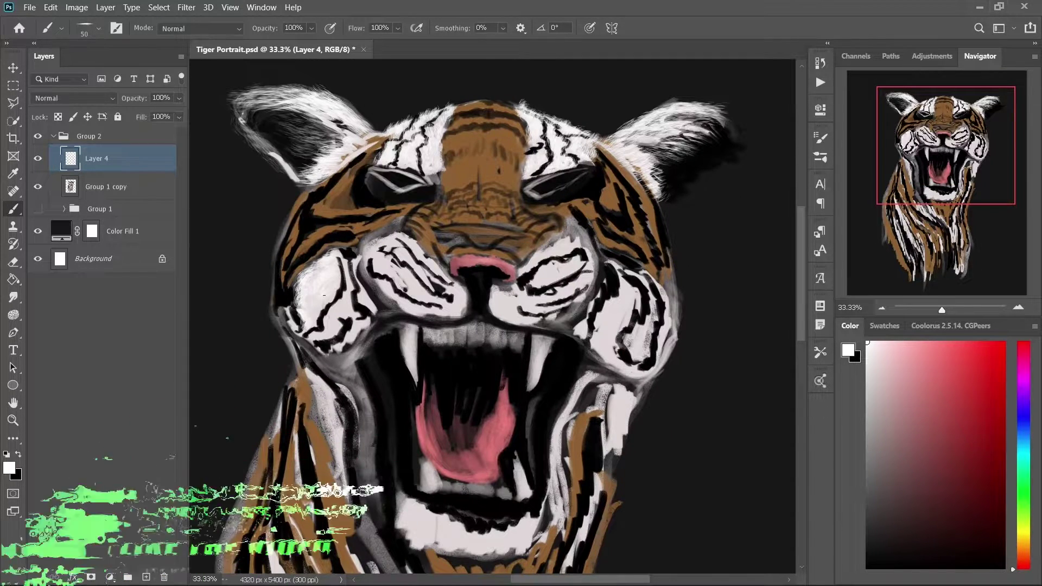
mouse_move(320, 283)
left_mouse_down()
mouse_move(349, 312)
mouse_move(434, 317)
mouse_move(418, 285)
mouse_move(461, 244)
left_mouse_up()
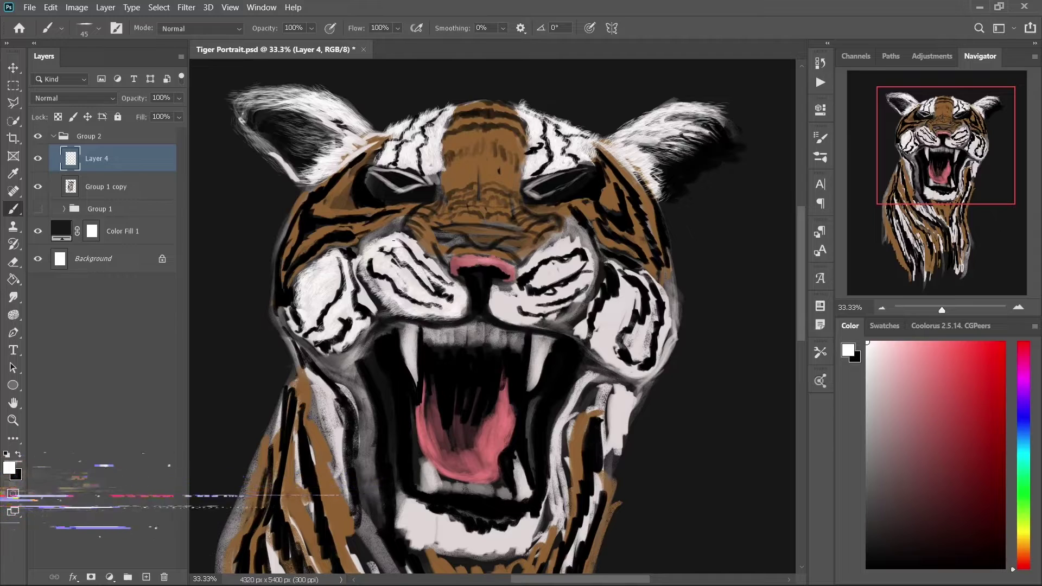
mouse_move(380, 239)
left_mouse_down()
mouse_move(453, 289)
mouse_move(516, 306)
mouse_move(594, 241)
mouse_move(529, 320)
mouse_move(648, 277)
mouse_move(640, 385)
left_mouse_up()
mouse_move(605, 345)
left_mouse_down()
mouse_move(588, 412)
mouse_move(608, 472)
left_mouse_up()
left_click_drag(575, 407, 573, 466)
left_click_drag(352, 337, 347, 396)
mouse_move(288, 315)
left_mouse_down()
mouse_move(353, 401)
mouse_move(320, 488)
left_mouse_up()
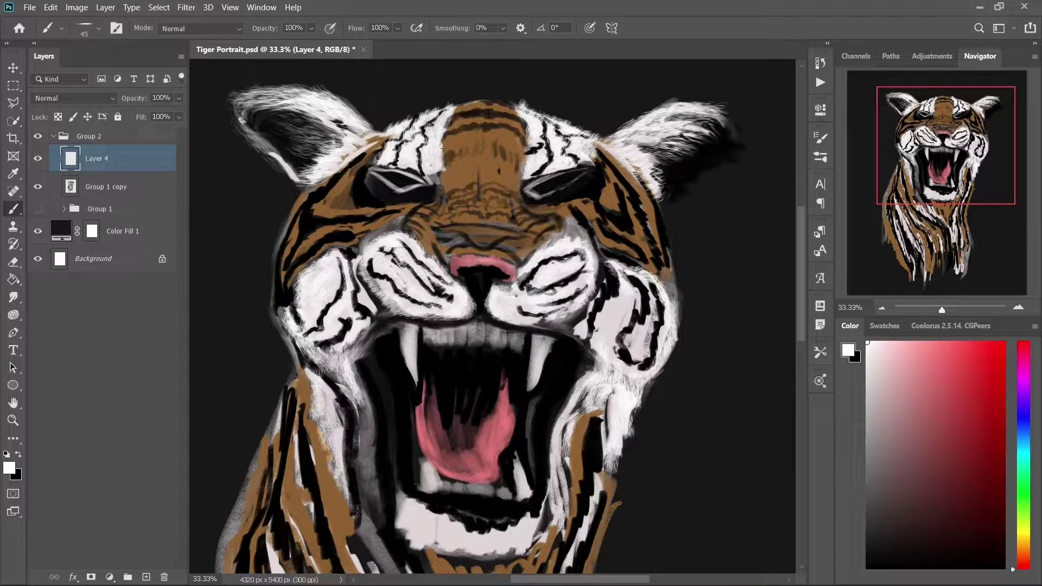
left_click_drag(434, 122, 445, 179)
left_click_drag(532, 114, 527, 184)
Paint white fur across the chin with a larger brush
key("bracketright")
key("bracketright")
key("bracketright")
left_click_drag(374, 244, 350, 141)
left_click_drag(461, 412, 488, 469)
left_click_drag(364, 413, 439, 467)
left_click_drag(383, 406, 504, 434)
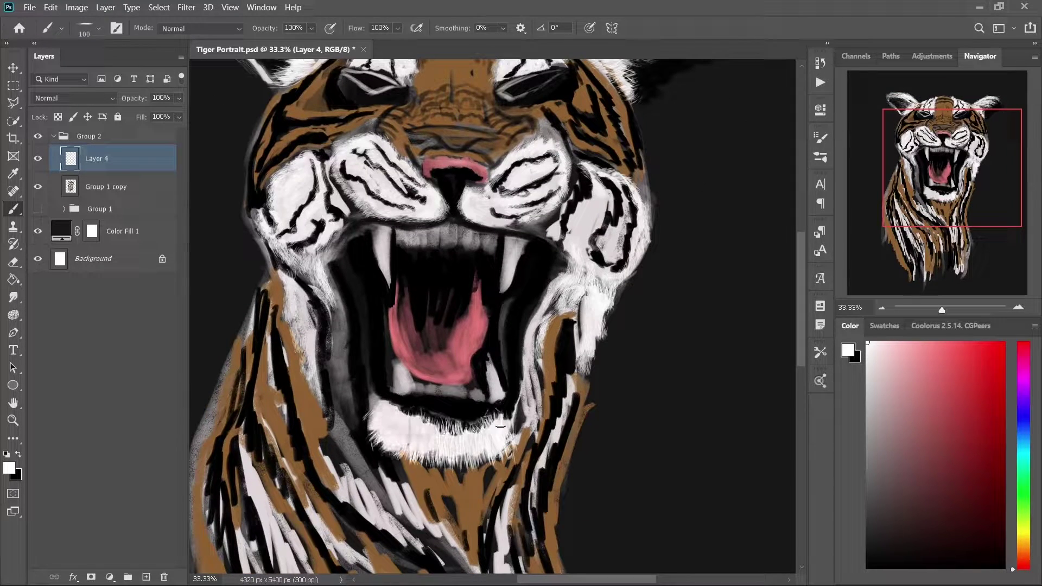
mouse_move(439, 417)
left_mouse_down()
mouse_move(521, 407)
mouse_move(559, 477)
left_mouse_up()
Add white fur strokes all down the neck mane, adjusting brush size
key("bracketleft")
key("bracketleft")
key("bracketleft")
left_click_drag(542, 434, 542, 303)
left_click_drag(529, 396, 520, 482)
left_click_drag(271, 236, 261, 358)
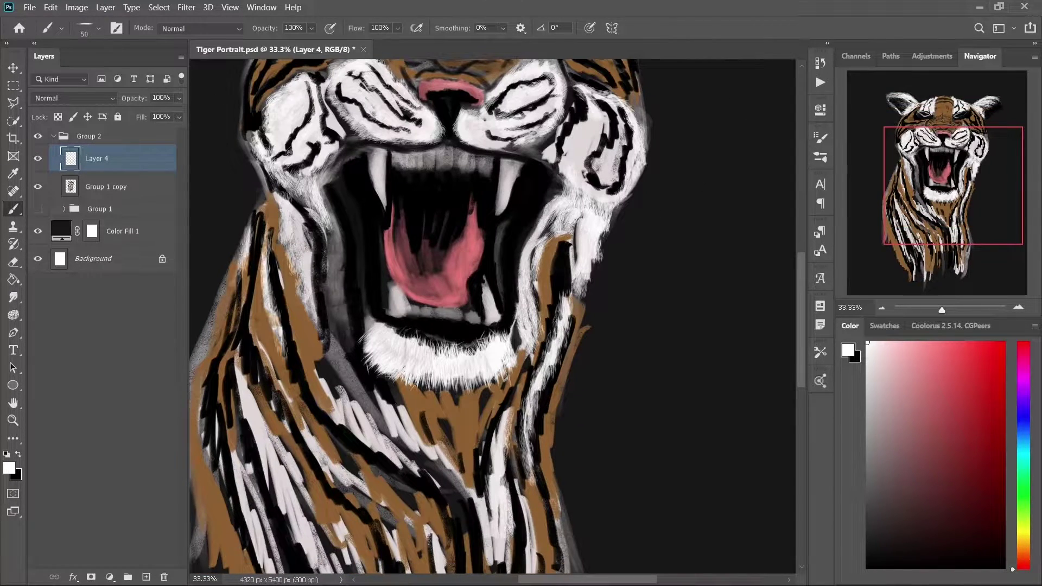
left_click_drag(488, 434, 489, 393)
left_click_drag(326, 276, 413, 396)
left_click_drag(401, 315, 504, 488)
key("bracketright")
left_click_drag(505, 434, 561, 250)
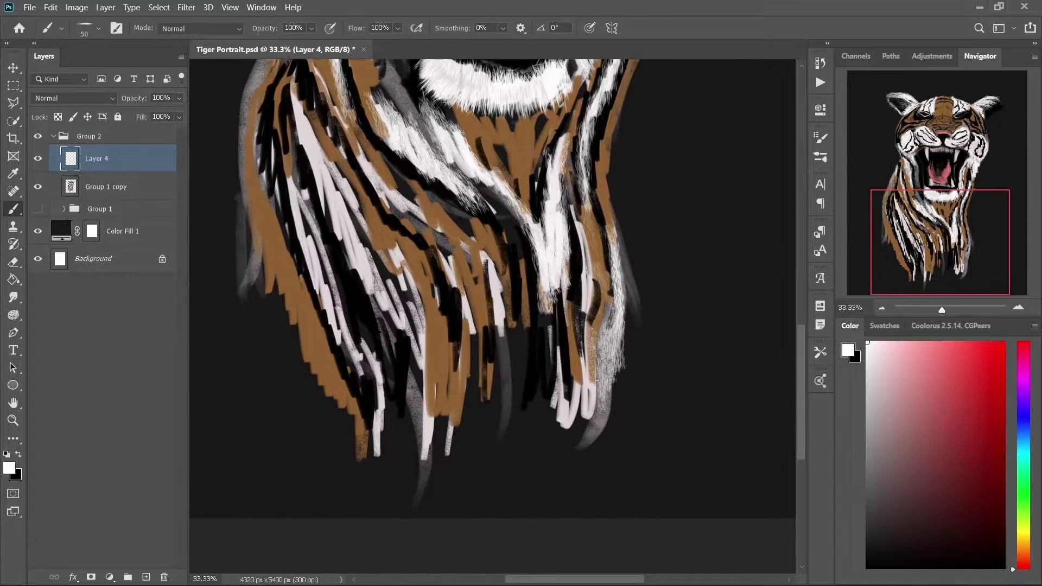
left_click_drag(569, 363, 602, 445)
left_click_drag(543, 293, 553, 361)
left_click_drag(504, 263, 440, 358)
left_click_drag(303, 162, 423, 471)
left_click_drag(271, 163, 315, 320)
left_click_drag(304, 223, 380, 450)
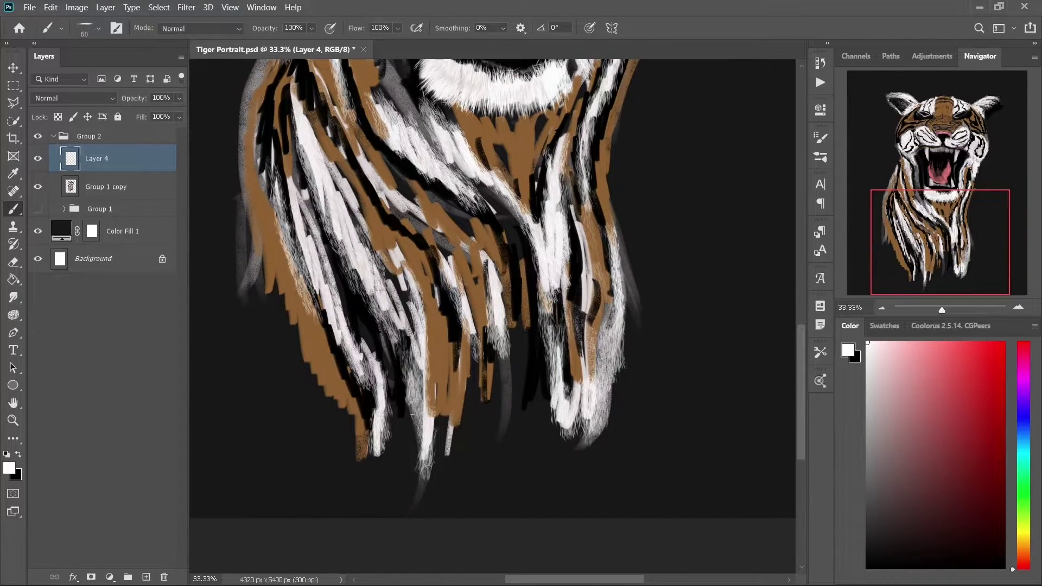
Add Layer 5, swap to black, and paint dark strokes on the ear
scroll(296, 233, "up", 10)
key("ctrl+shift+alt+n")
left_click_drag(295, 233, 342, 249)
key("x")
key("bracketright")
key("bracketright")
key("bracketright")
mouse_move(260, 185)
left_mouse_down()
mouse_move(331, 217)
mouse_move(301, 318)
left_mouse_up()
Paint black stripes on the left cheek, forehead, right brow and right ear
left_click_drag(347, 287, 415, 293)
key("bracketright")
key("bracketright")
key("bracketright")
left_click_drag(458, 187, 423, 242)
left_click_drag(426, 195, 401, 241)
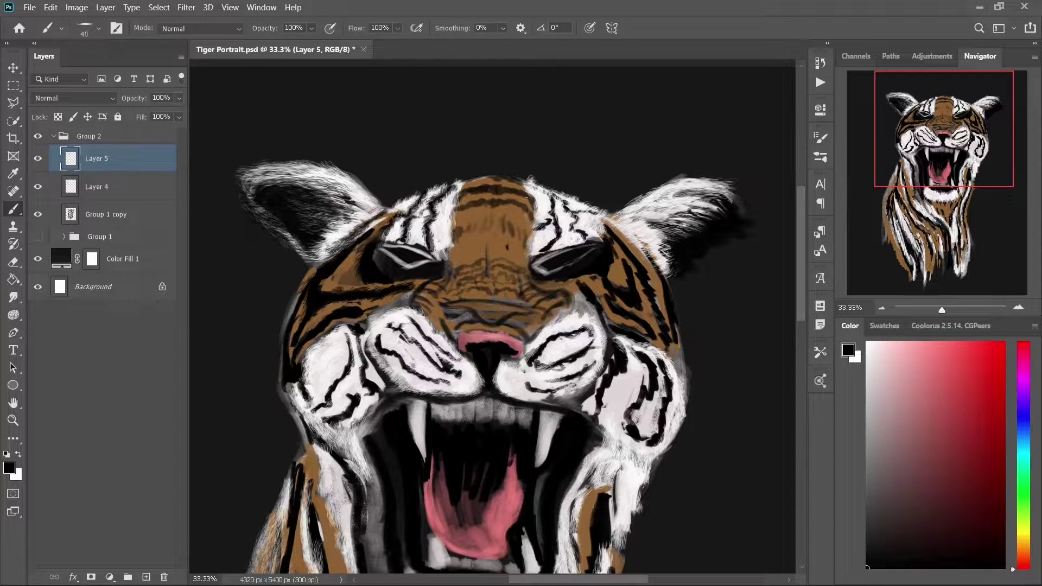
key("bracketright")
mouse_move(529, 185)
left_mouse_down()
mouse_move(561, 255)
mouse_move(594, 241)
mouse_move(461, 204)
left_mouse_up()
left_click_drag(499, 196, 448, 228)
mouse_move(537, 198)
left_mouse_down()
mouse_move(450, 249)
mouse_move(532, 217)
left_mouse_up()
left_click_drag(727, 190, 632, 258)
Add fine dark stripes across both cheeks, the whisker fur and the muzzle below the eyes
key("bracketright")
left_click_drag(360, 304, 293, 361)
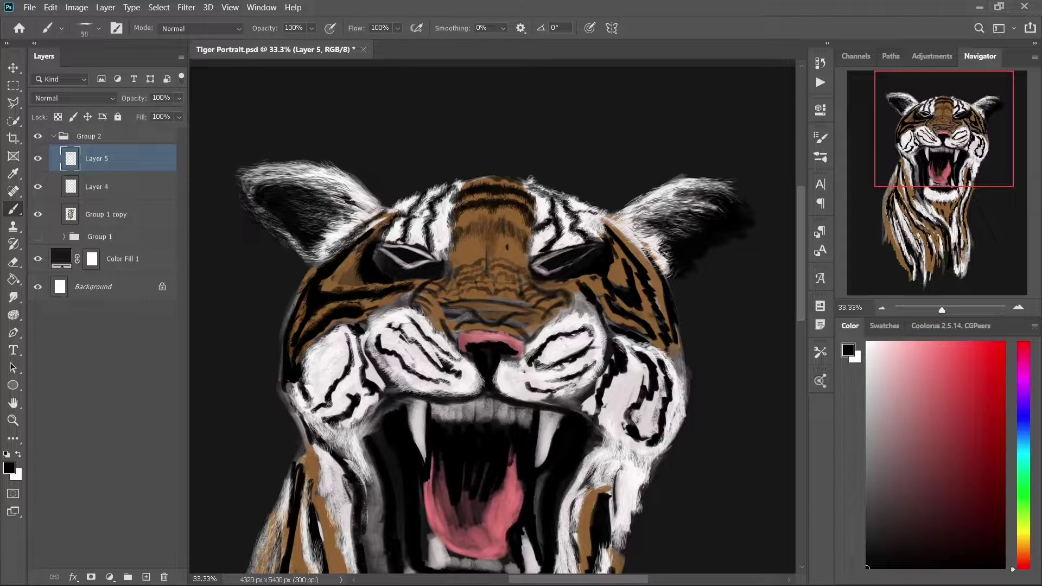
key("bracketleft")
key("bracketleft")
key("bracketleft")
left_click_drag(299, 401, 350, 336)
mouse_move(336, 418)
left_mouse_down()
mouse_move(374, 342)
mouse_move(439, 380)
left_mouse_up()
mouse_move(391, 325)
left_mouse_down()
mouse_move(467, 375)
mouse_move(455, 361)
left_mouse_up()
left_click_drag(586, 328, 526, 361)
left_click_drag(594, 342, 537, 383)
left_click_drag(591, 364, 526, 396)
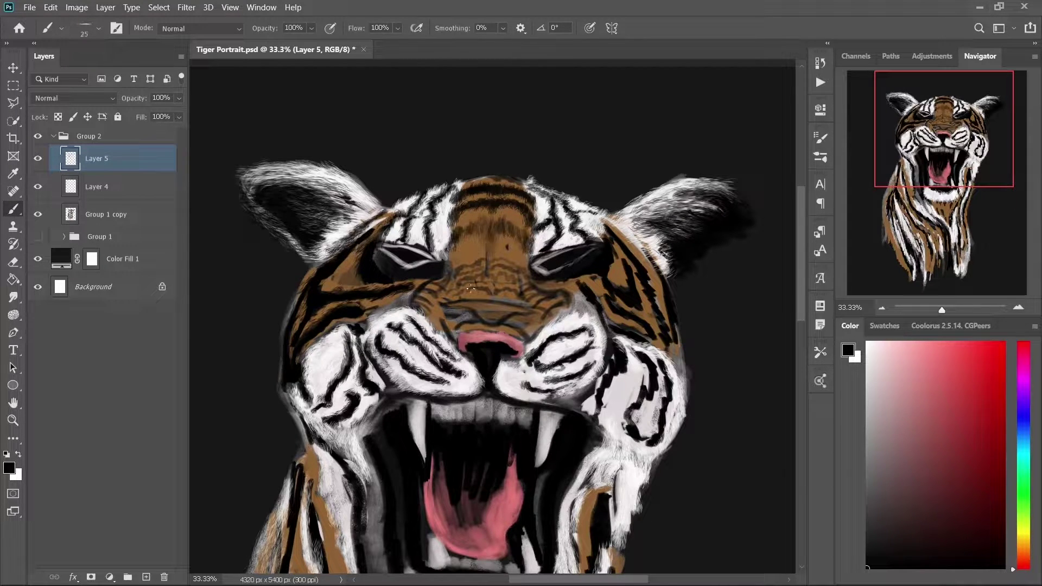
left_click_drag(506, 296, 448, 320)
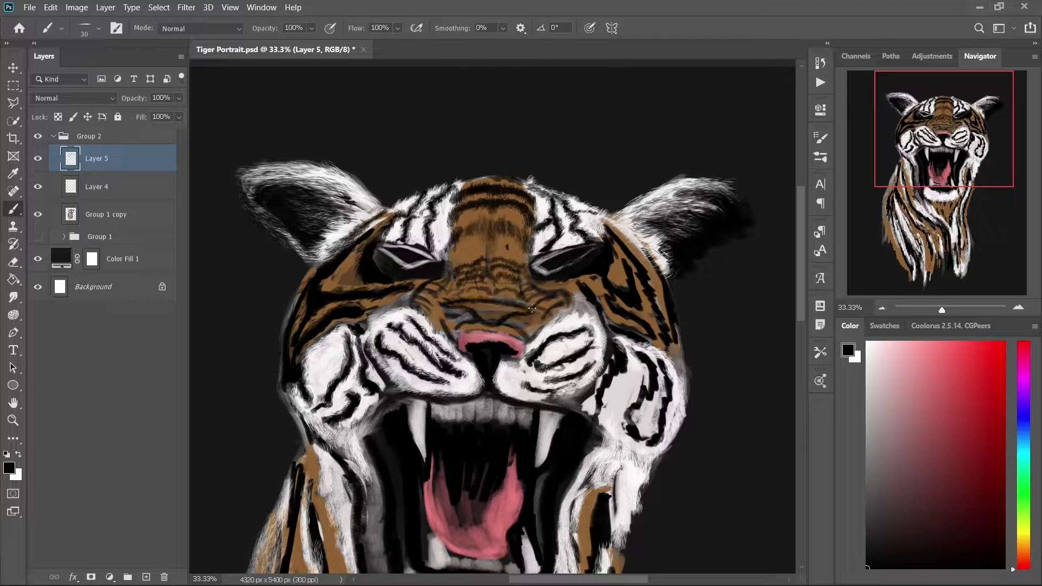
left_click_drag(567, 285, 463, 296)
key("bracketright")
Paint dark fur strokes around the mouth and over the upper chest
left_click_drag(542, 380, 483, 271)
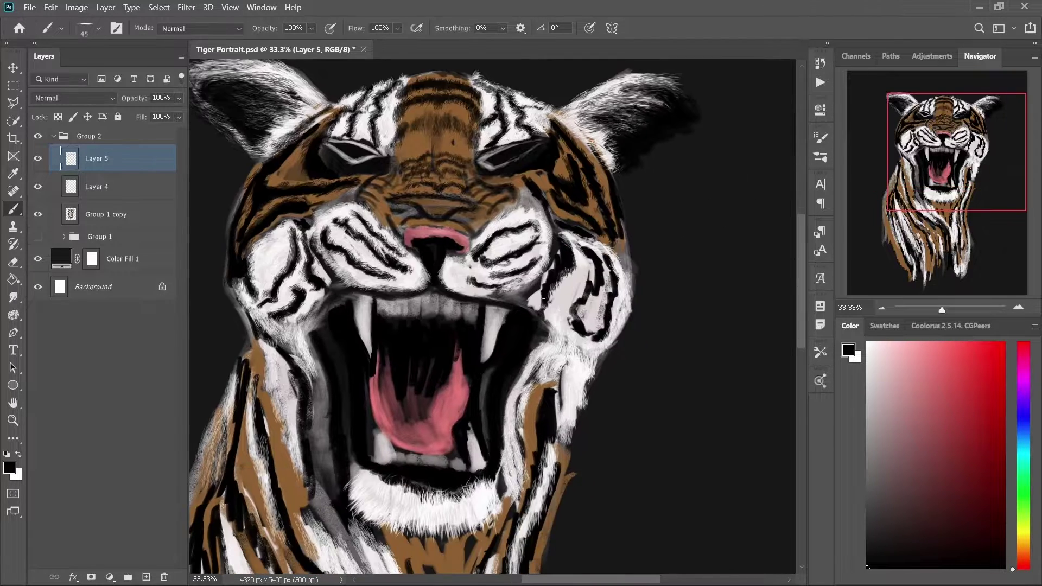
left_click_drag(542, 255, 575, 304)
left_click_drag(599, 252, 570, 336)
key("bracketright")
key("bracketright")
key("bracketright")
left_click_drag(434, 380, 480, 253)
left_click_drag(304, 249, 379, 477)
left_click_drag(271, 228, 280, 353)
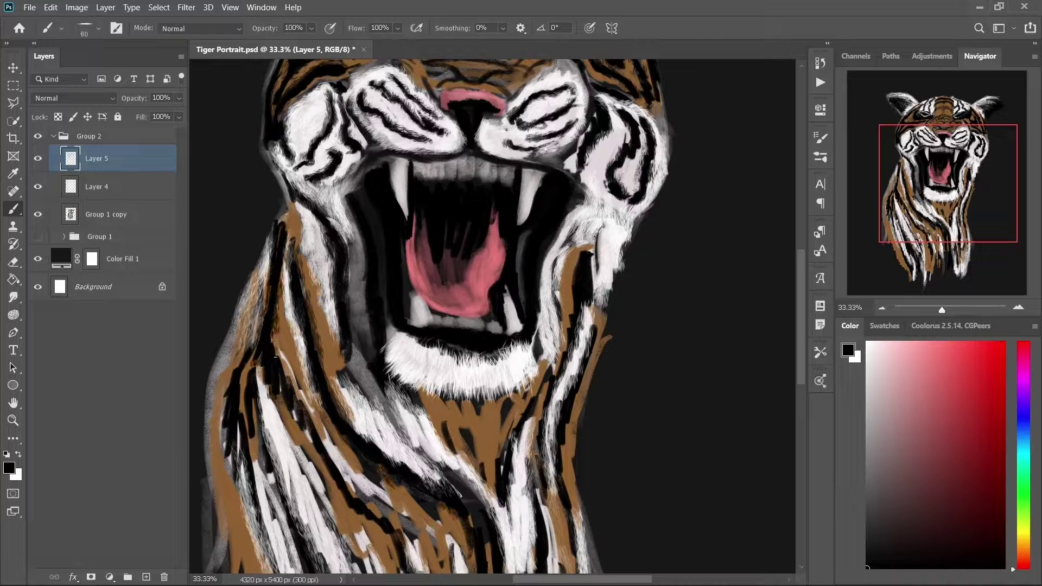
left_click_drag(347, 374, 271, 510)
left_click_drag(488, 379, 469, 325)
Finish dark fur strokes across the left, middle and right chest, then add Layer 6
key("bracketright")
left_click_drag(564, 179, 489, 423)
mouse_move(575, 249)
left_mouse_down()
mouse_move(531, 510)
mouse_move(642, 166)
left_mouse_up()
key("bracketleft")
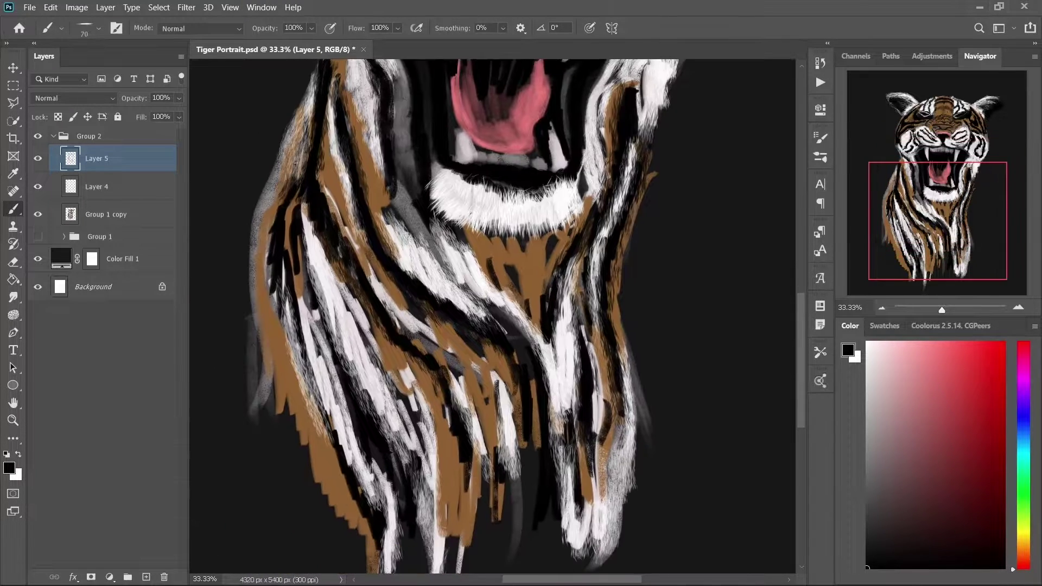
left_click_drag(304, 130, 274, 325)
left_click_drag(288, 282, 348, 499)
left_click_drag(303, 206, 466, 504)
left_click_drag(532, 385, 573, 412)
left_click_drag(575, 347, 542, 217)
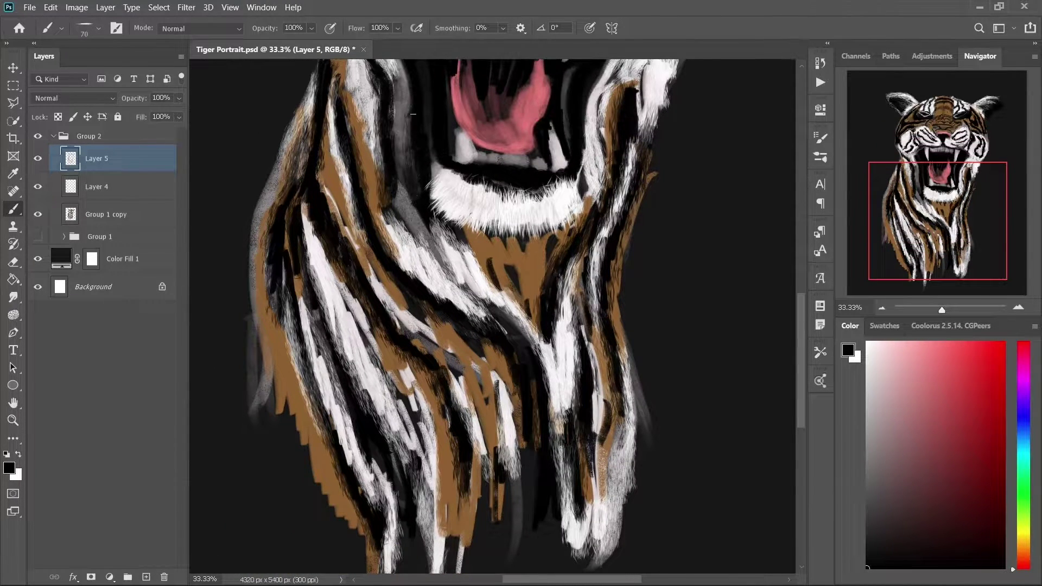
key("ctrl+shift+alt+n")
mouse_move(565, 135)
left_mouse_down()
mouse_move(565, 325)
mouse_move(565, 253)
mouse_move(494, 481)
left_mouse_up()
Pick an orange-red colour and paint over the brown forehead, brow and left cheek
left_click(1024, 557)
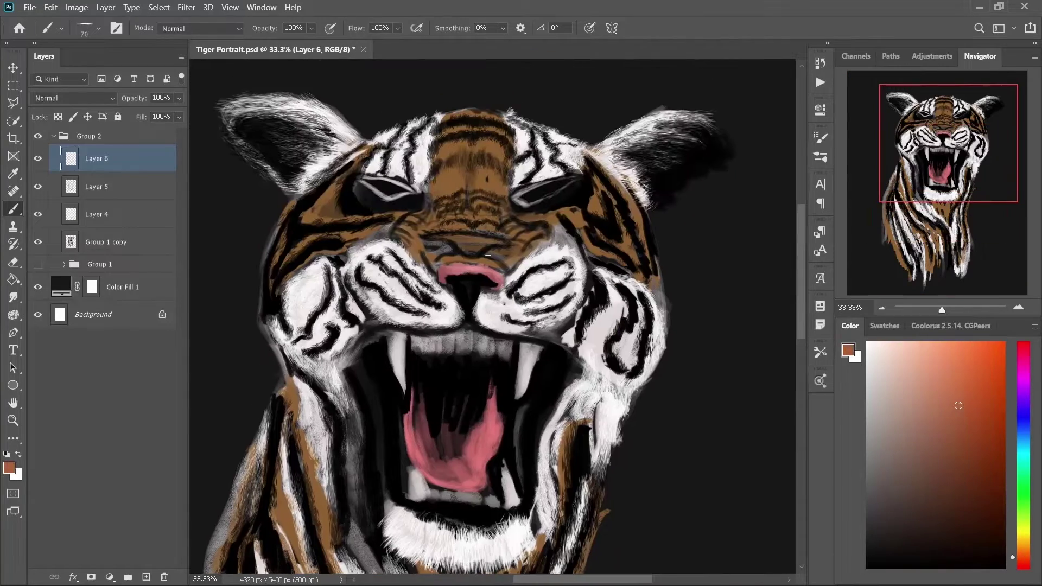
left_click(983, 394)
key("bracketleft")
left_click_drag(428, 176, 465, 173)
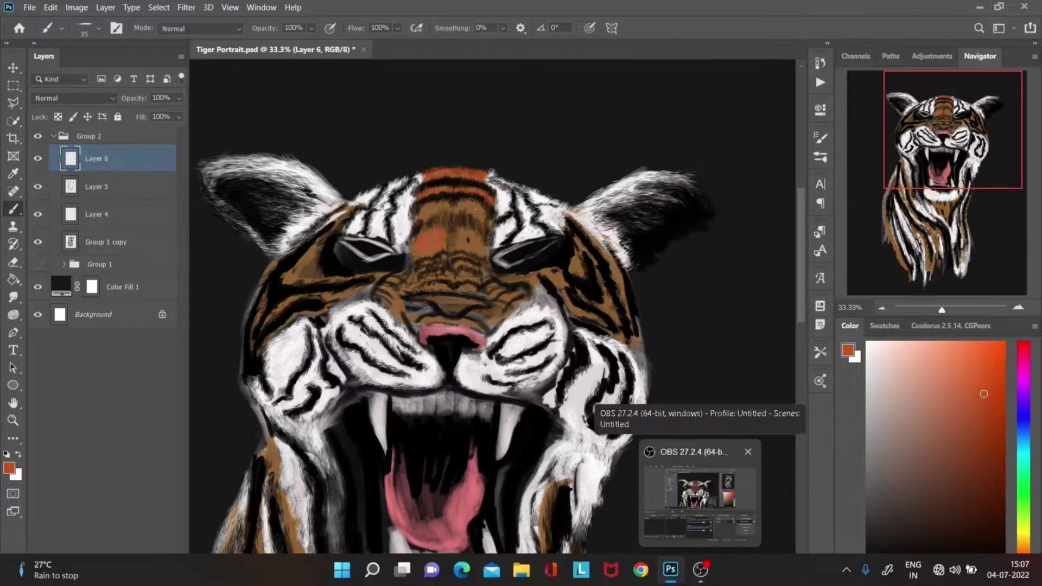
key("bracketright")
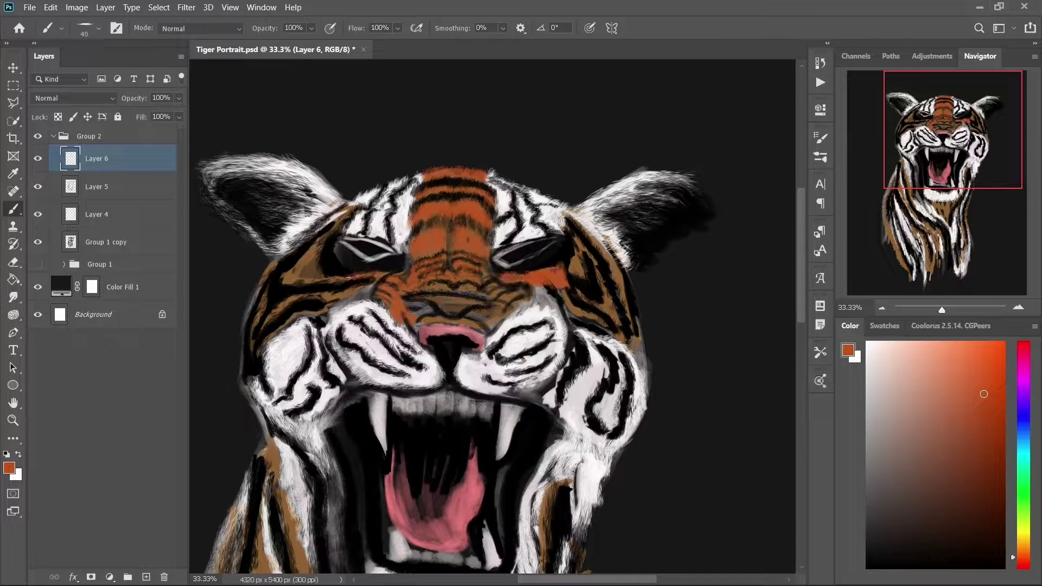
mouse_move(342, 217)
left_mouse_down()
mouse_move(288, 274)
mouse_move(271, 352)
left_mouse_up()
left_click_drag(304, 315, 374, 282)
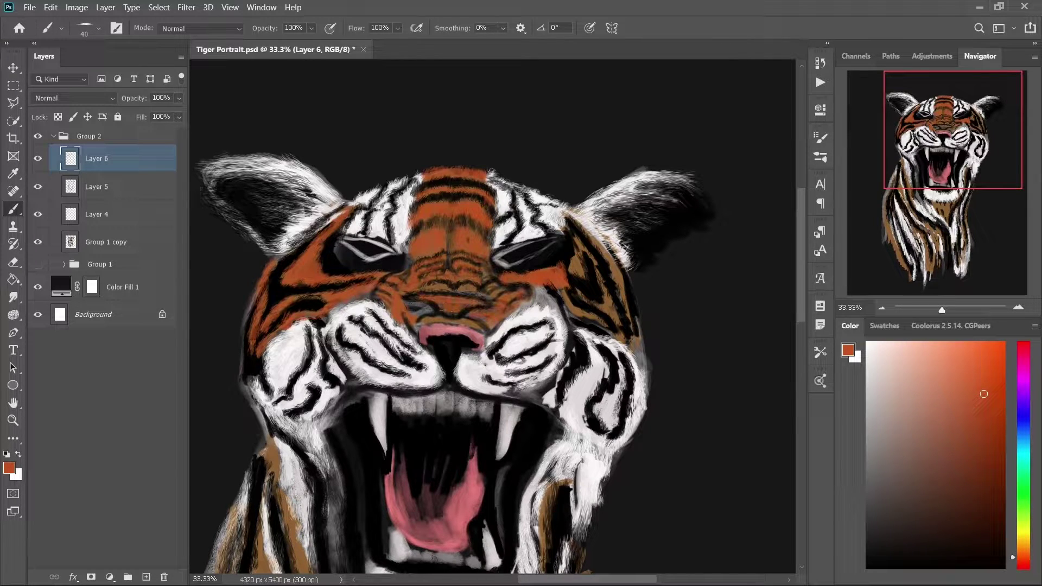
mouse_move(582, 278)
left_mouse_down()
mouse_move(602, 304)
mouse_move(575, 326)
left_mouse_up()
Cover the brown neck fur with orange strokes
scroll(597, 299, "down", 3)
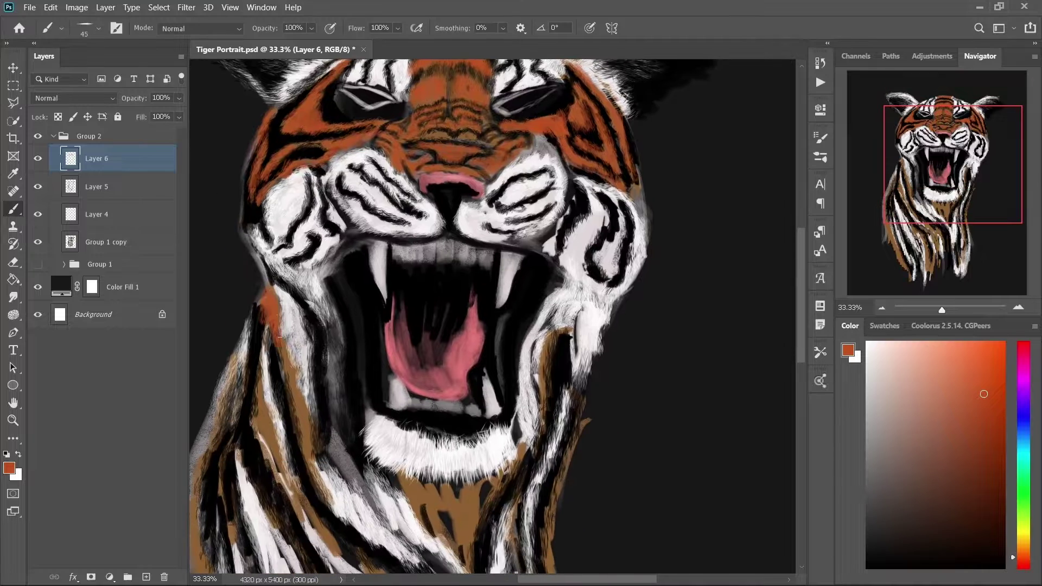
key("bracketright")
left_click_drag(261, 293, 293, 434)
scroll(637, 191, "down", 5)
left_click_drag(287, 174, 271, 369)
scroll(271, 271, "down", 3)
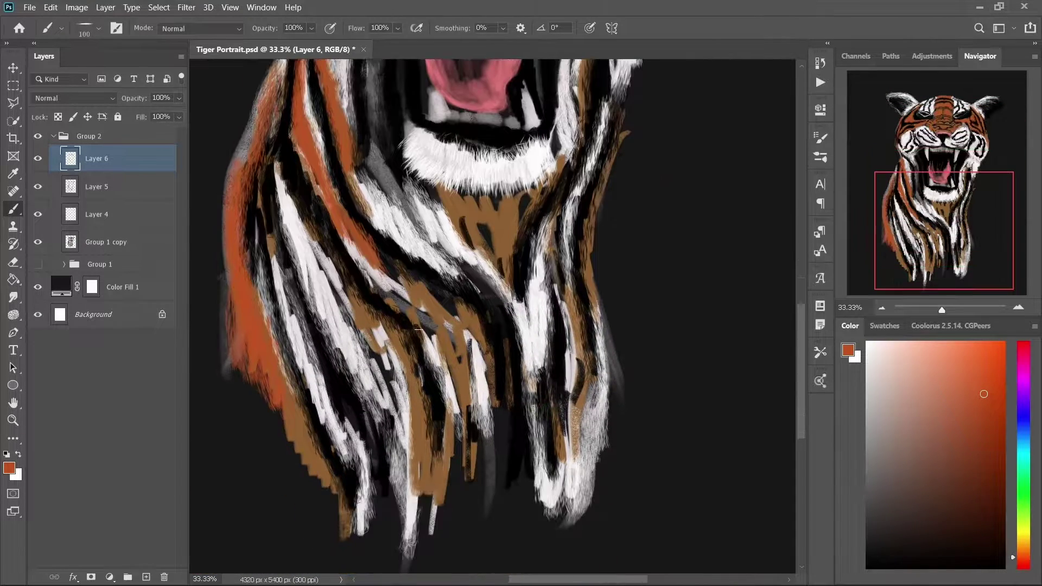
left_click_drag(434, 428, 445, 515)
left_click_drag(267, 196, 261, 244)
left_click_drag(380, 255, 434, 304)
Cover the brown chest fur with orange fur strokes
left_click_drag(450, 478, 472, 352)
left_click_drag(434, 184, 499, 271)
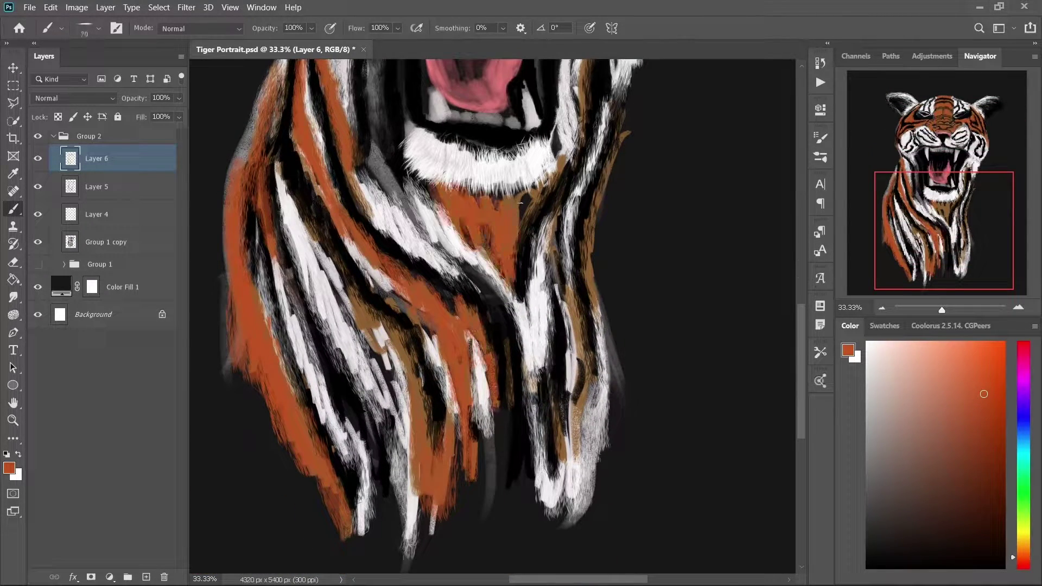
left_click_drag(542, 179, 521, 249)
left_click_drag(618, 136, 599, 293)
left_click_drag(564, 255, 575, 472)
left_click_drag(554, 368, 521, 537)
With a smaller brush, paint orange fur below the chin and on the right cheek
key("bracketleft")
key("bracketleft")
scroll(598, 325, "up", 3)
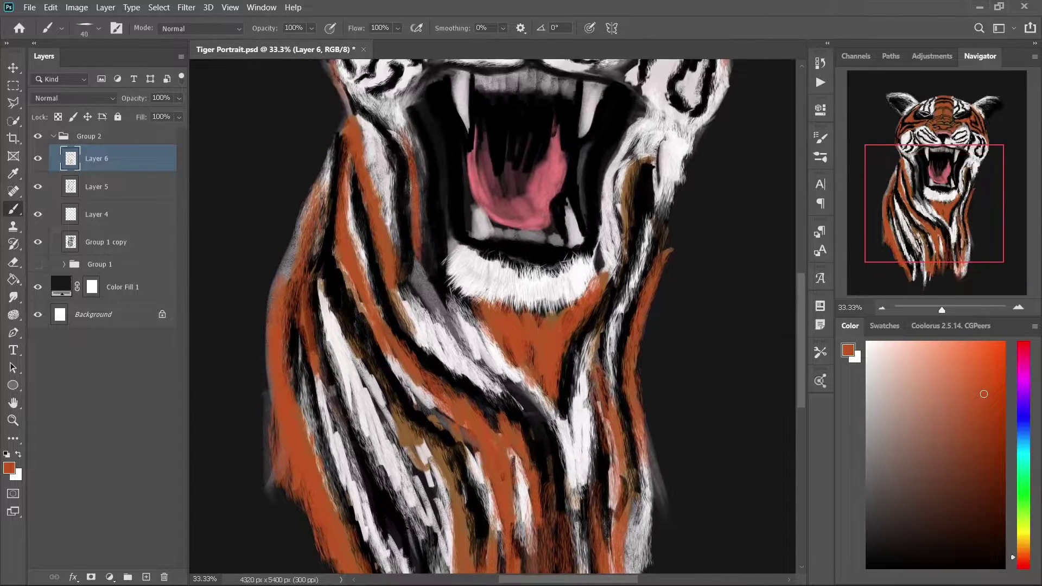
left_click_drag(645, 152, 613, 283)
key("bracketleft")
key("bracketleft")
key("bracketleft")
scroll(612, 285, "up", 2)
scroll(624, 217, "up", 2)
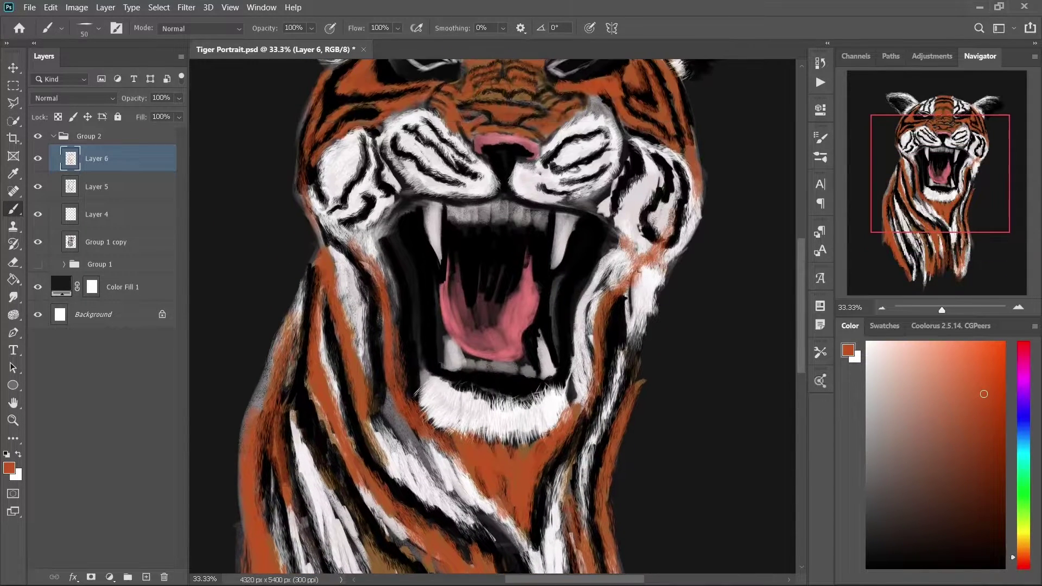
left_click_drag(651, 233, 613, 293)
Paint large orange fur strokes along the left edge, lower chest and bottom edge
key("ctrl+minus")
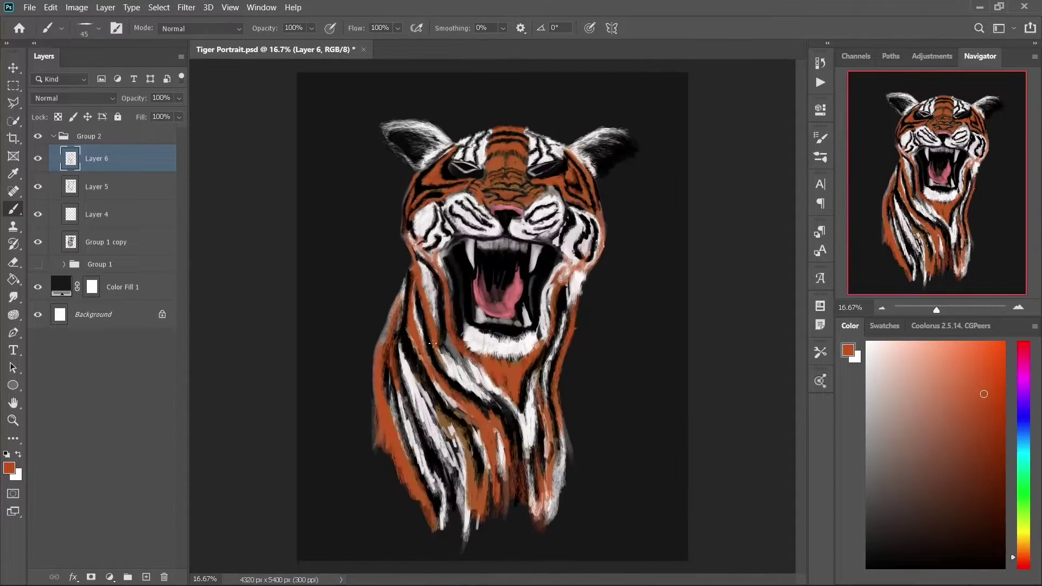
mouse_move(404, 277)
left_mouse_down()
mouse_move(381, 450)
mouse_move(413, 546)
left_mouse_up()
key("bracketright")
left_click_drag(364, 434, 402, 548)
left_click_drag(450, 472, 462, 553)
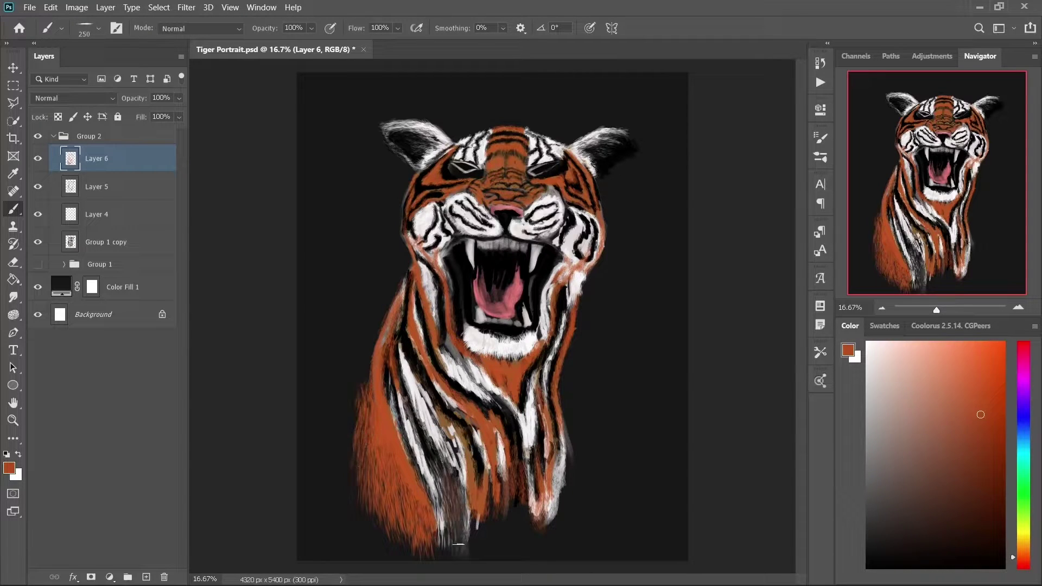
mouse_move(537, 456)
left_mouse_down()
mouse_move(572, 541)
mouse_move(488, 554)
left_mouse_up()
key("bracketleft")
key("bracketleft")
key("bracketleft")
Paint near-white fur strokes along the bottom and right neck, then save and add a layer
left_click(488, 342, "alt")
left_click_drag(407, 466, 402, 554)
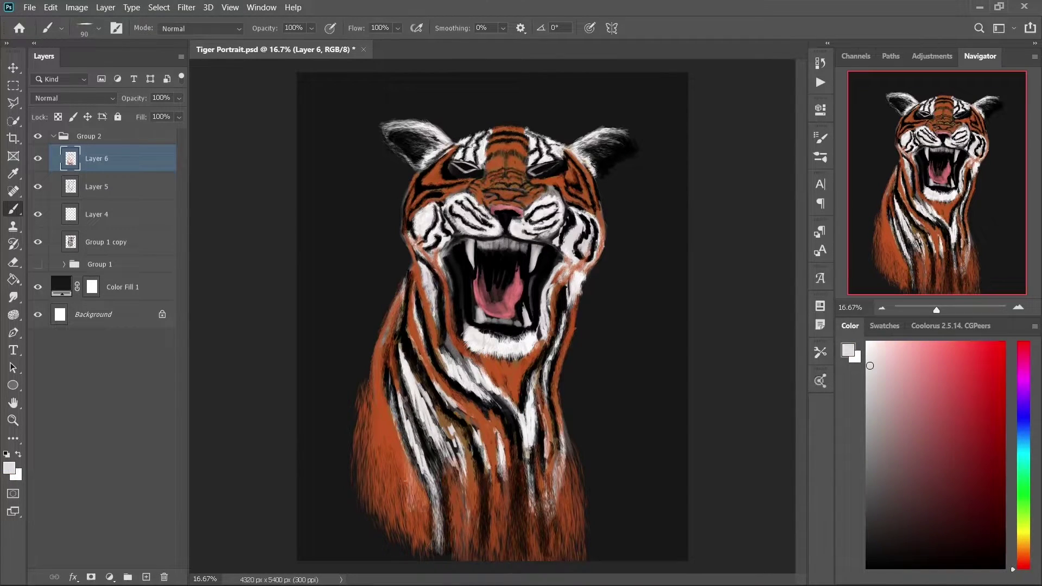
left_click_drag(499, 467, 526, 553)
left_click_drag(552, 518, 575, 455)
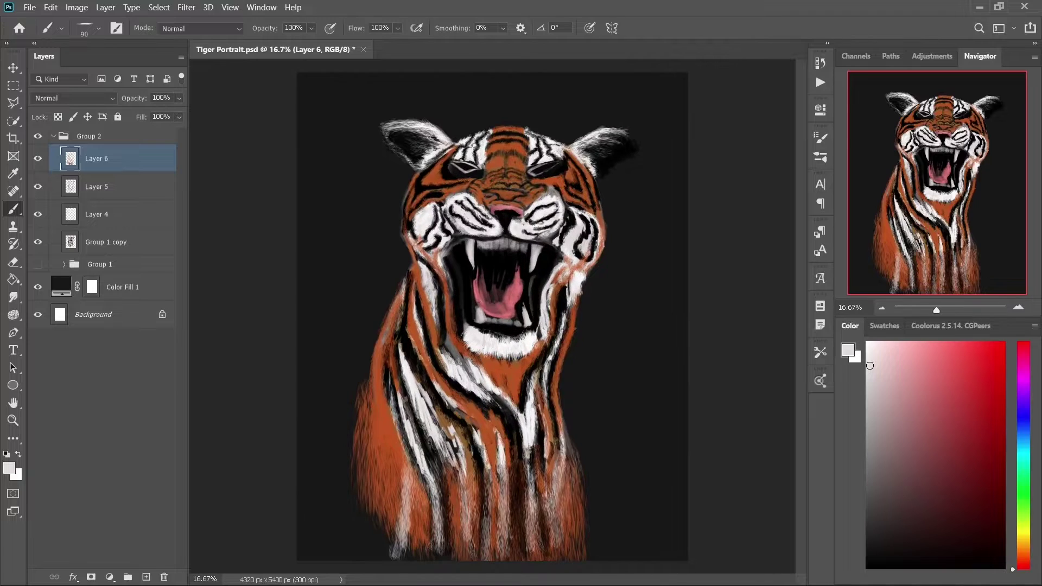
key("ctrl+s")
key("ctrl+shift+alt+n")
Brighten the left and right upper fangs with white using a small brush
scroll(521, 206, "up", 2)
key("bracketleft")
key("bracketleft")
key("bracketleft")
left_click(413, 295, "alt")
key("bracketleft")
key("bracketleft")
key("bracketleft")
left_click_drag(411, 313, 399, 273)
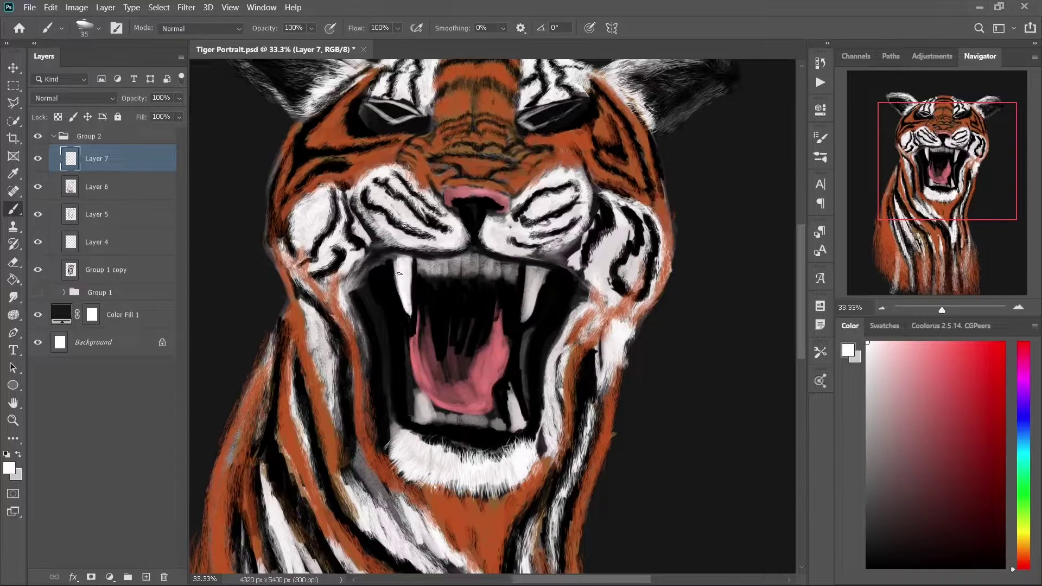
left_click_drag(542, 277, 527, 317)
Sample the nose pink and paint it along the upper gum
key("d")
key("bracketright")
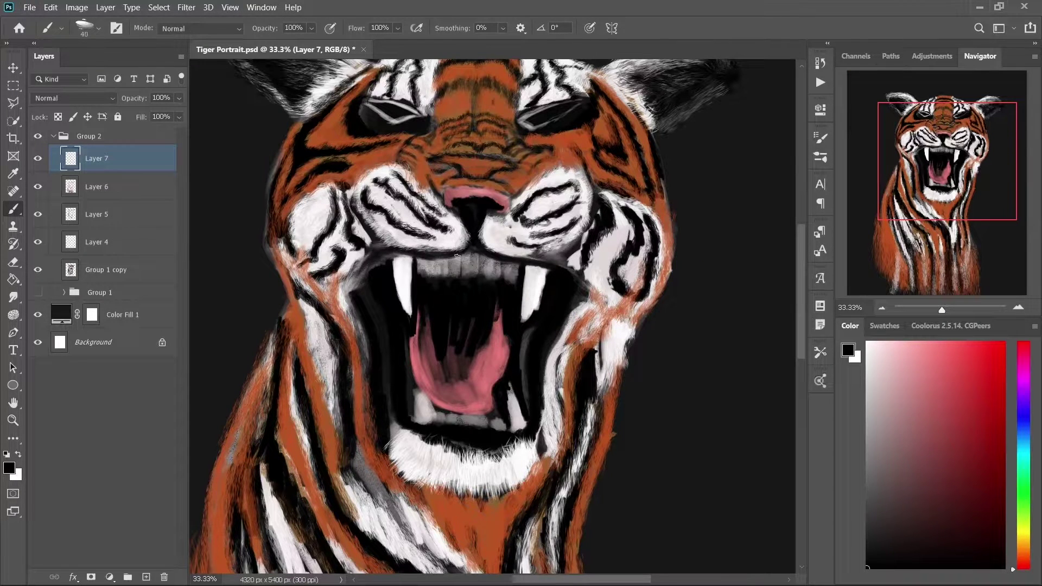
left_click(448, 177, "alt")
left_click_drag(417, 263, 459, 263)
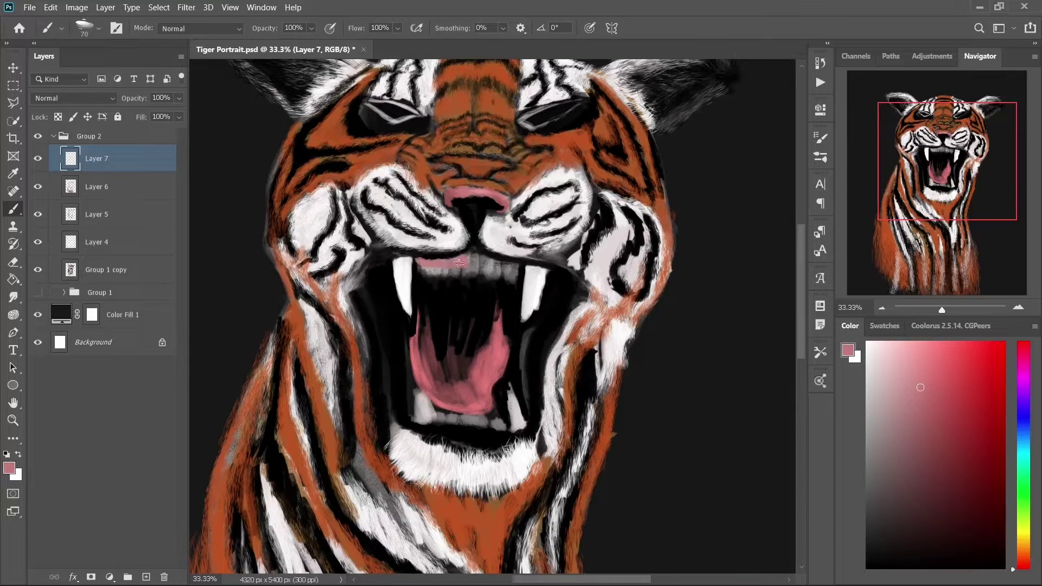
Darken the right fang edge and a tooth edge in black, then switch back to white
key("d")
key("bracketleft")
left_click_drag(544, 274, 538, 316)
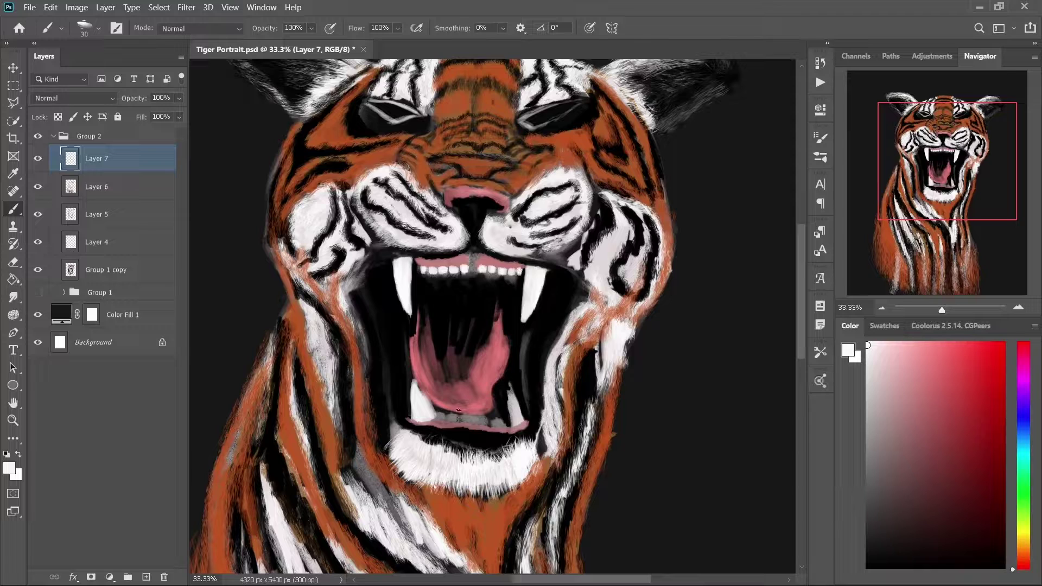
left_click_drag(508, 402, 514, 416)
key("x")
key("bracketleft")
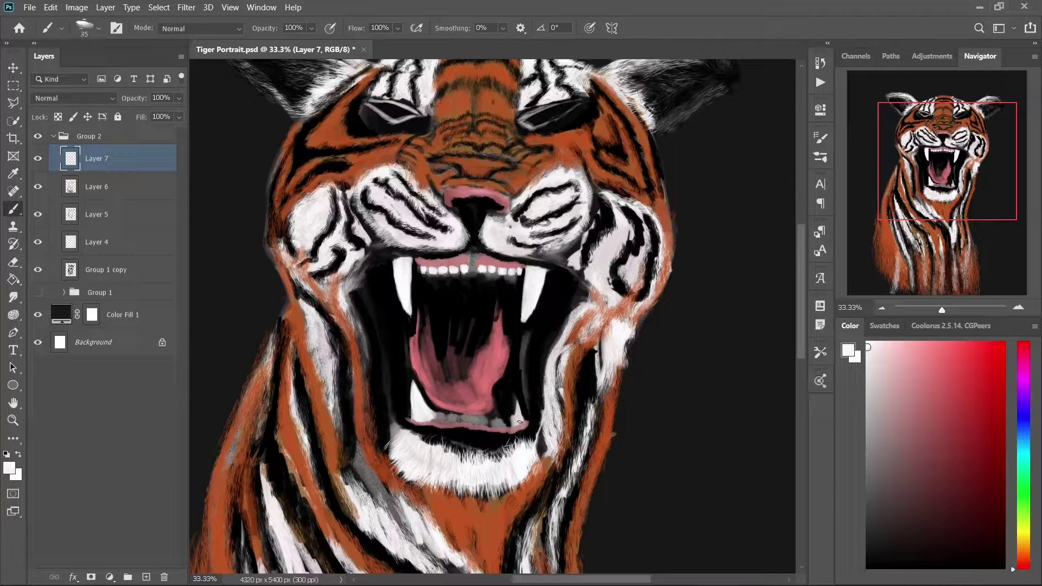
Dab white near the lower teeth and widen the tongue's right side in sampled pink
key("x")
left_click(452, 421)
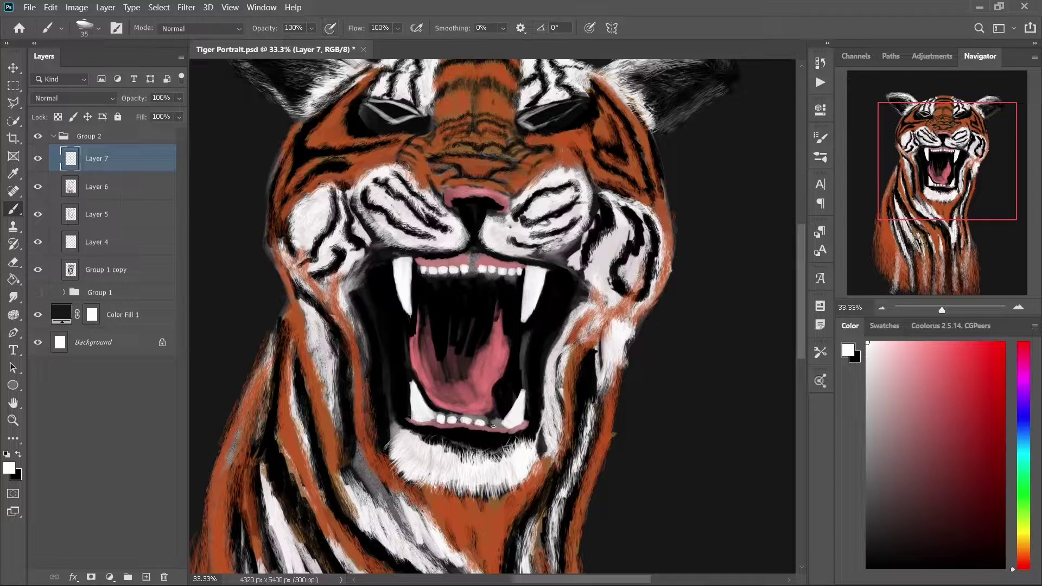
left_click(429, 333, "alt")
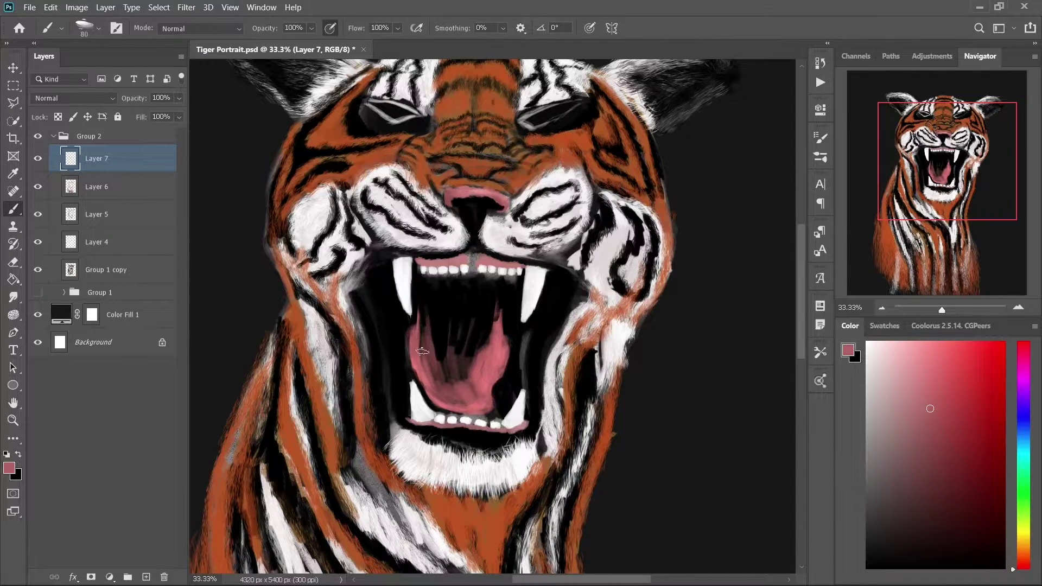
key("bracketright")
key("bracketright")
key("bracketright")
mouse_move(529, 325)
left_mouse_down()
mouse_move(515, 391)
mouse_move(511, 333)
left_mouse_up()
Widen the tongue's left and lower edge in lighter pink and shade its centre darker pink
left_click(511, 333, "alt")
key("bracketleft")
key("bracketleft")
key("bracketleft")
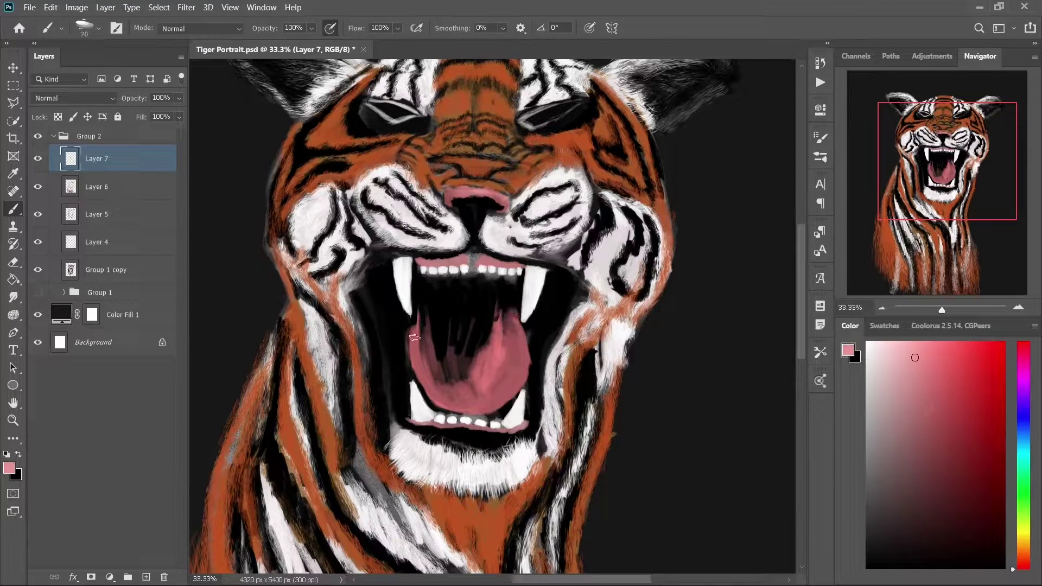
left_click_drag(413, 328, 445, 414)
left_click(504, 400, "alt")
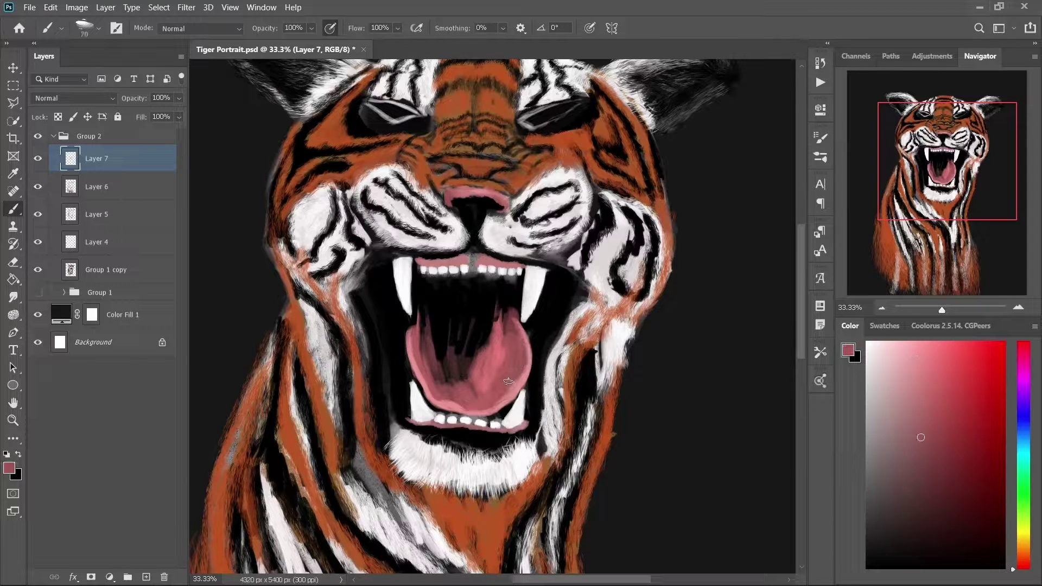
left_click_drag(504, 400, 456, 404)
key("bracketright")
key("bracketright")
key("bracketright")
left_click_drag(434, 348, 472, 371)
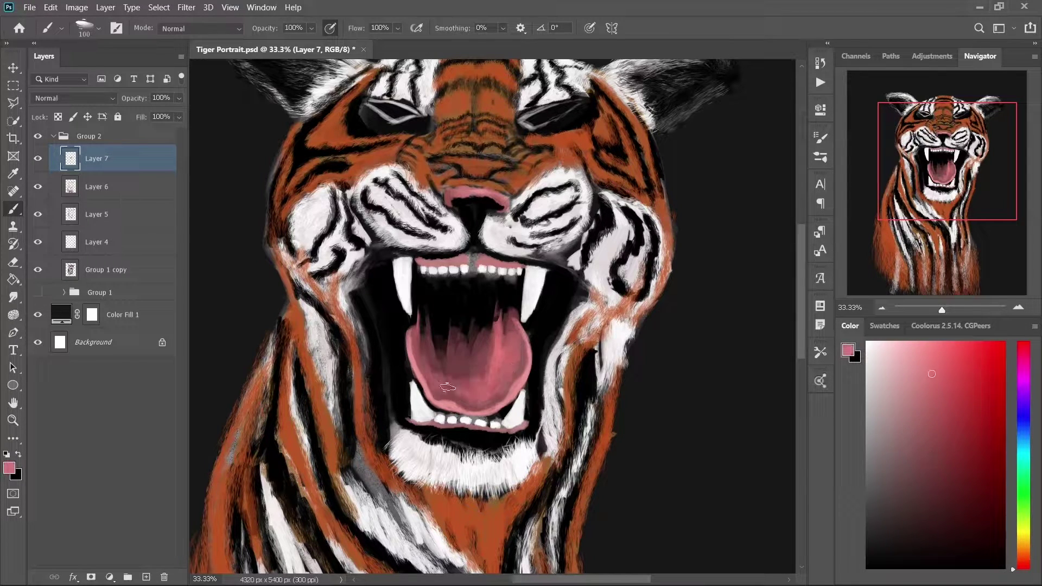
Shade the back and centre of the tongue in dark maroon and near-black
left_click(491, 279, "alt")
key("bracketright")
key("bracketright")
key("bracketright")
left_click_drag(496, 326, 429, 356)
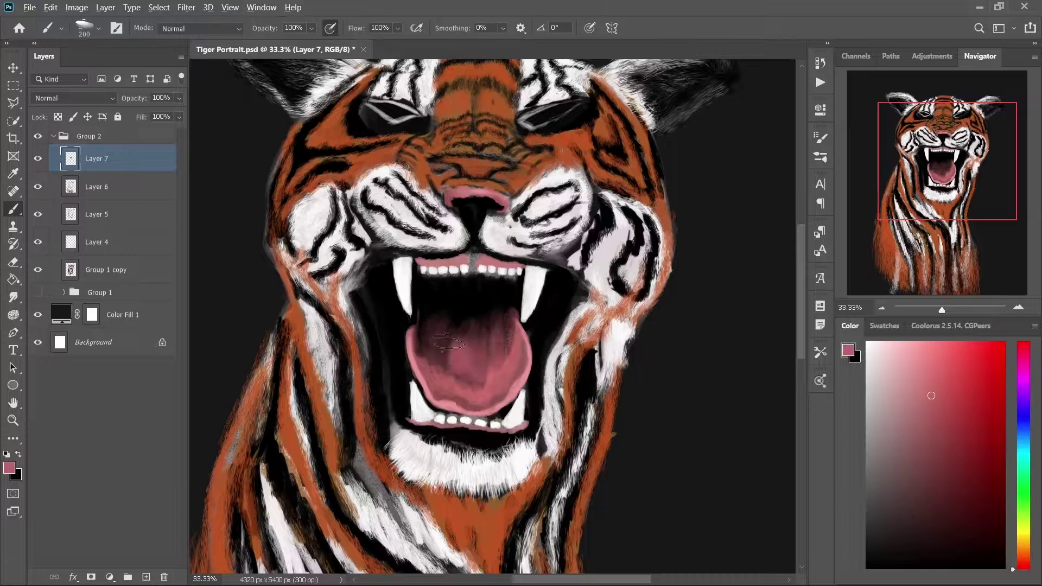
left_click(488, 304, "alt")
key("bracketleft")
left_click_drag(477, 325, 430, 375)
left_click(461, 316, "alt")
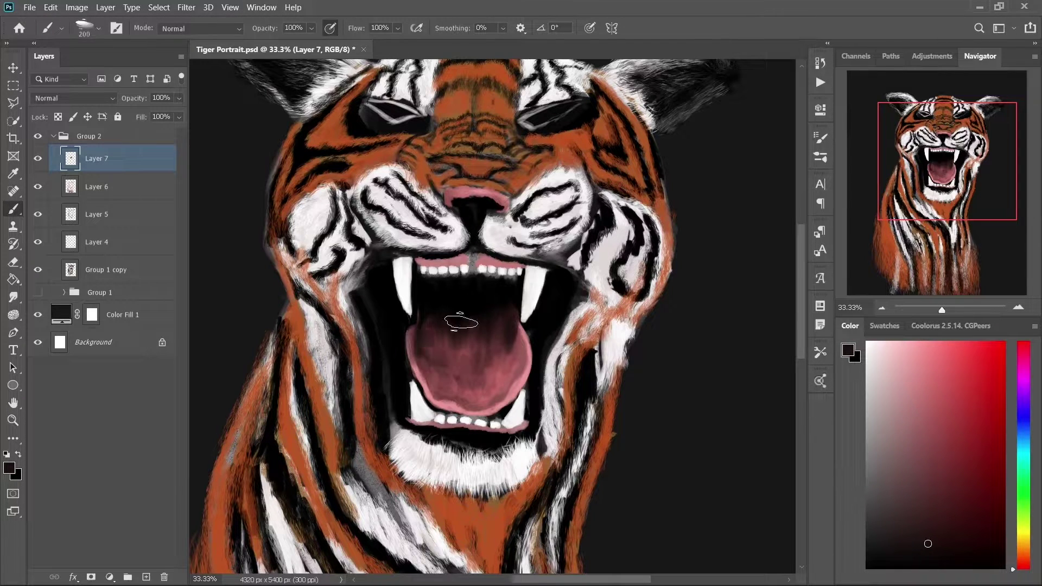
key("bracketright")
left_click_drag(448, 302, 538, 327)
Thicken the dark band below the lower gum
key("ctrl+plus")
scroll(498, 351, "down", 3)
left_click(543, 328, "alt")
key("bracketleft")
key("bracketleft")
key("bracketleft")
key("ctrl+minus")
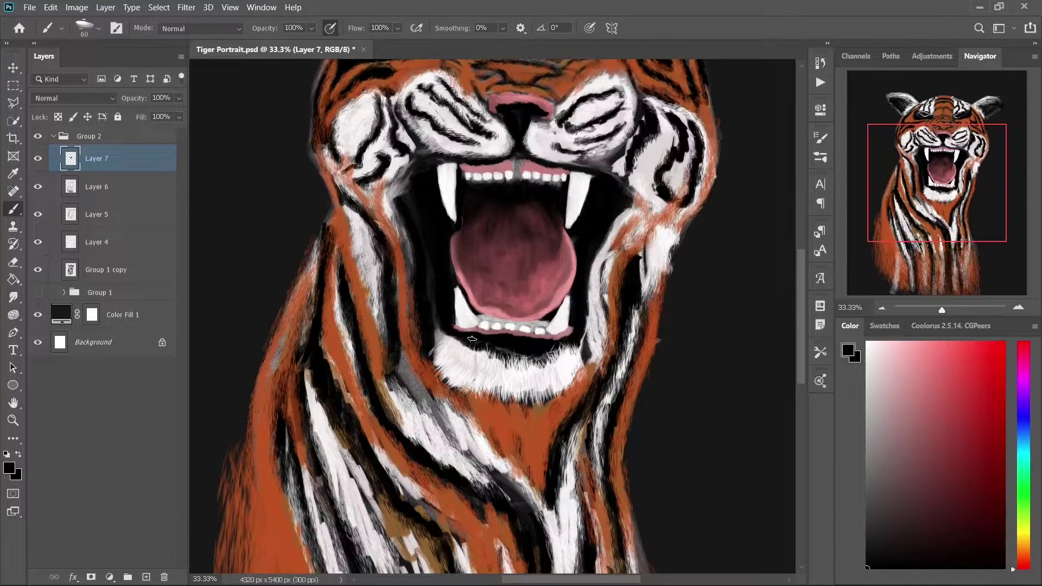
left_click_drag(471, 339, 578, 332)
Switch to a different fur brush tip and paint dark strokes on the lower jaw fur
right_click(587, 360)
scroll(651, 423, "down", 3)
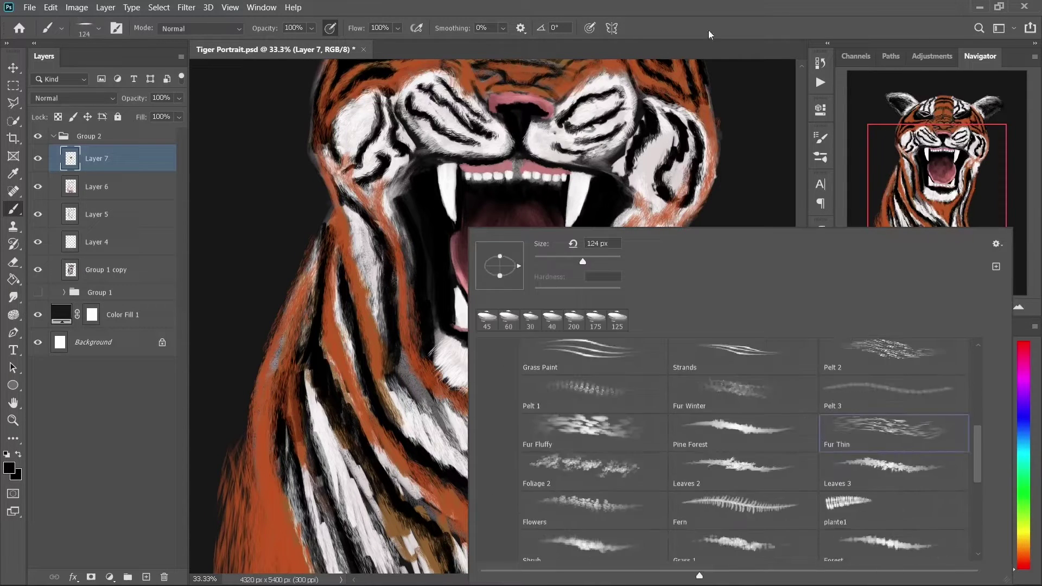
double_click(597, 413)
left_click_drag(431, 349, 515, 428)
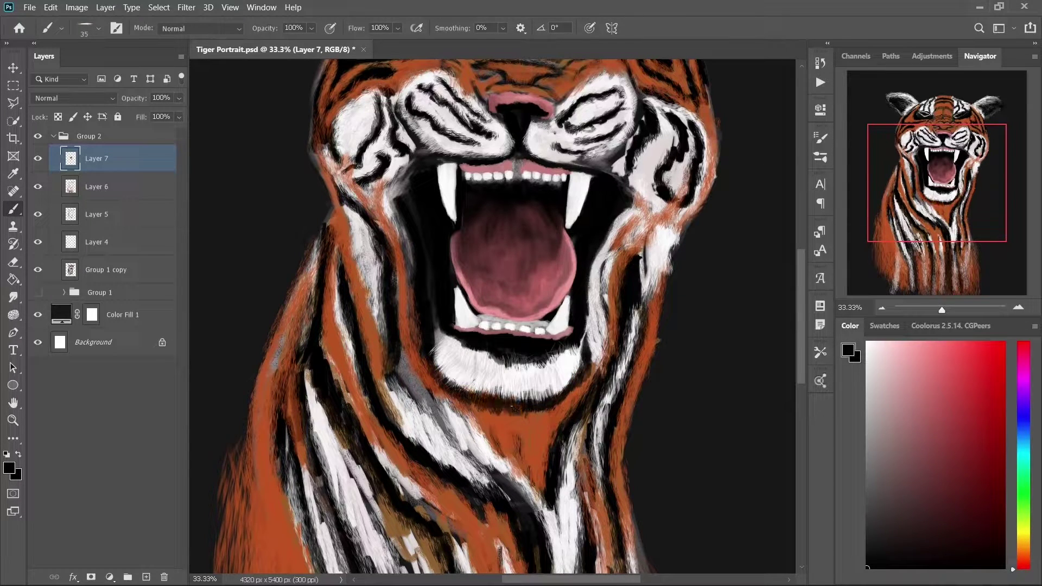
Lighten the whisker pads with light grey and fill the upper gum gap with grey-white
right_click(425, 192)
key("Escape")
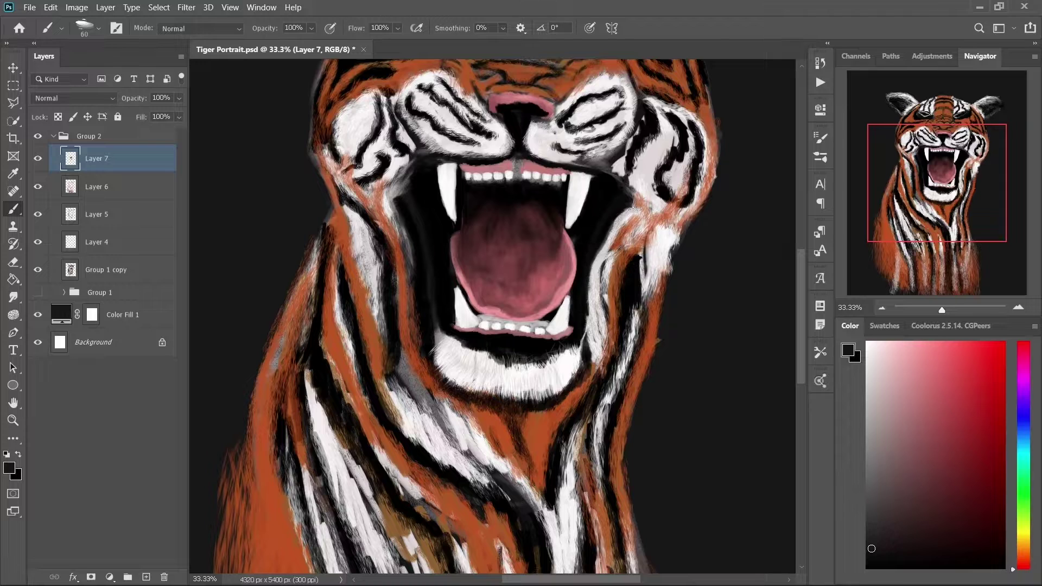
left_click(419, 146, "alt")
left_click_drag(401, 152, 461, 157)
mouse_move(575, 146)
left_mouse_down()
mouse_move(623, 182)
mouse_move(578, 289)
left_mouse_up()
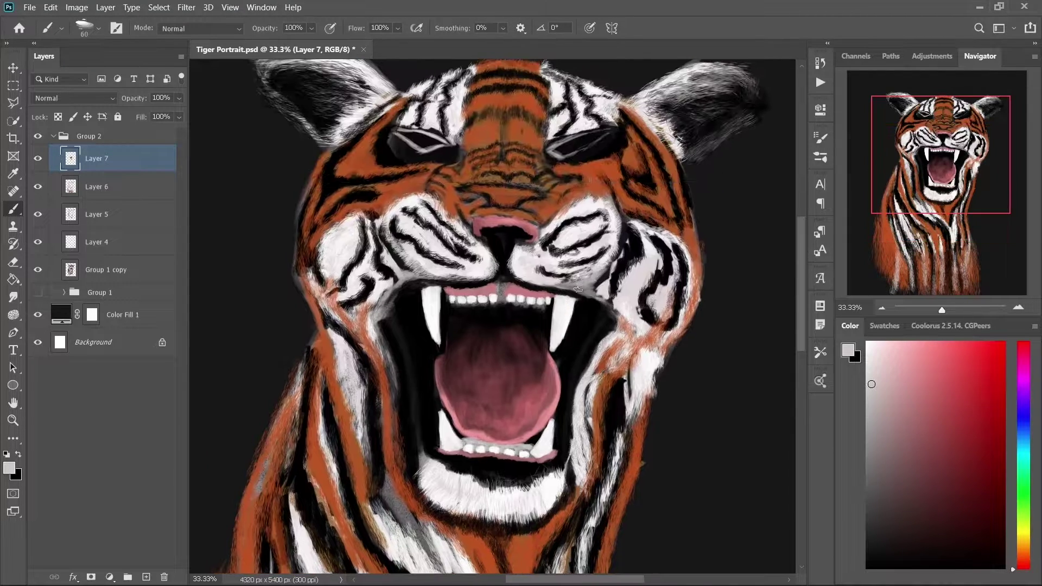
left_click(504, 297, "alt")
left_click_drag(502, 288, 503, 293)
Repaint the black nose pink with dark nostrils, covering the dark line between them
left_click(488, 223, "alt")
mouse_move(486, 238)
left_mouse_down()
mouse_move(504, 247)
mouse_move(520, 213)
left_mouse_up()
left_click(521, 213, "alt")
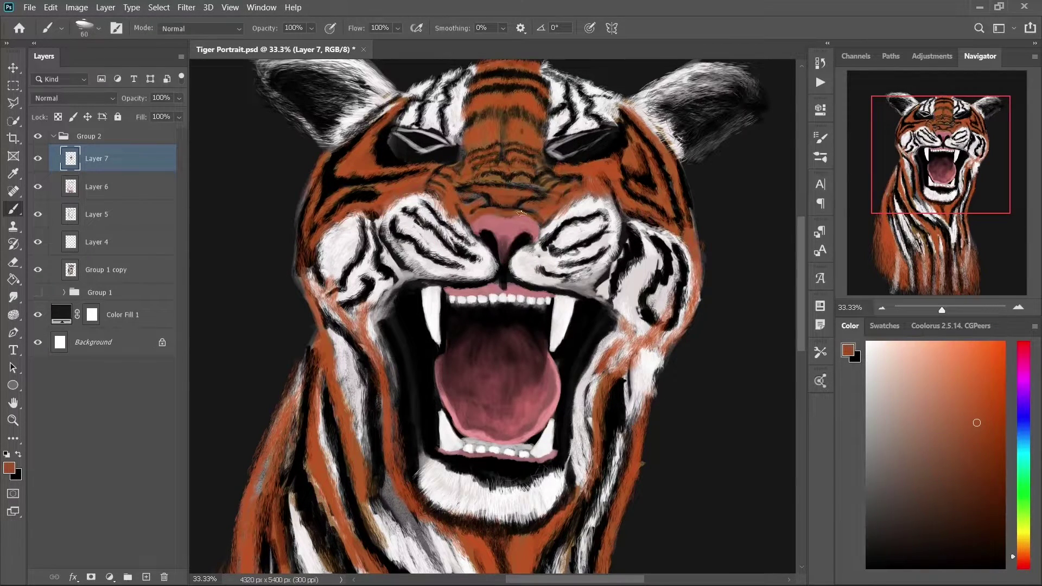
left_click(516, 254, "alt")
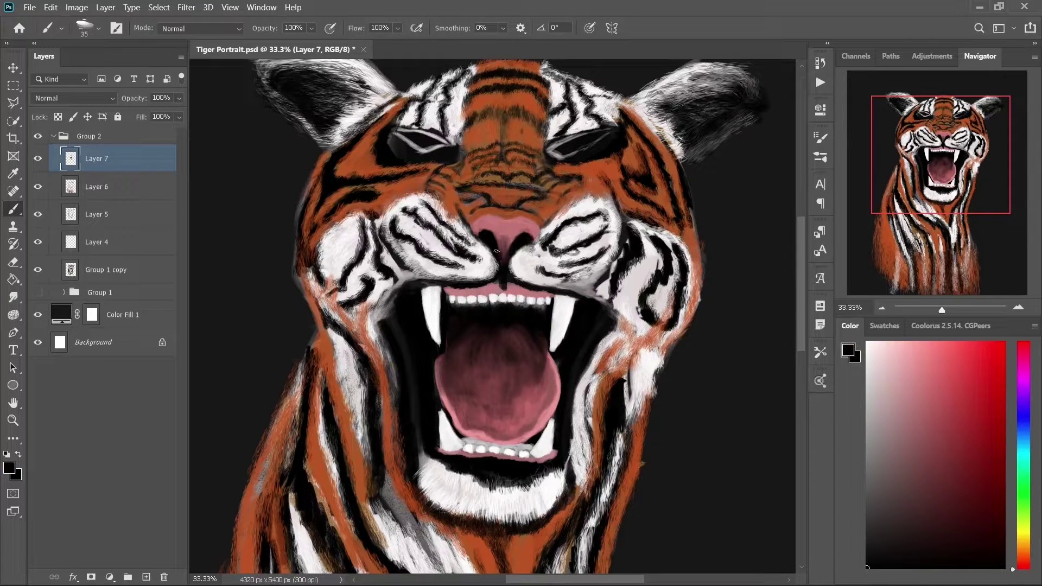
left_click_drag(496, 251, 502, 271)
left_click(502, 239, "alt")
left_click_drag(503, 274, 500, 243)
Brighten both tiger eyelids and the left eye with light grey paint
scroll(531, 199, "up", 3)
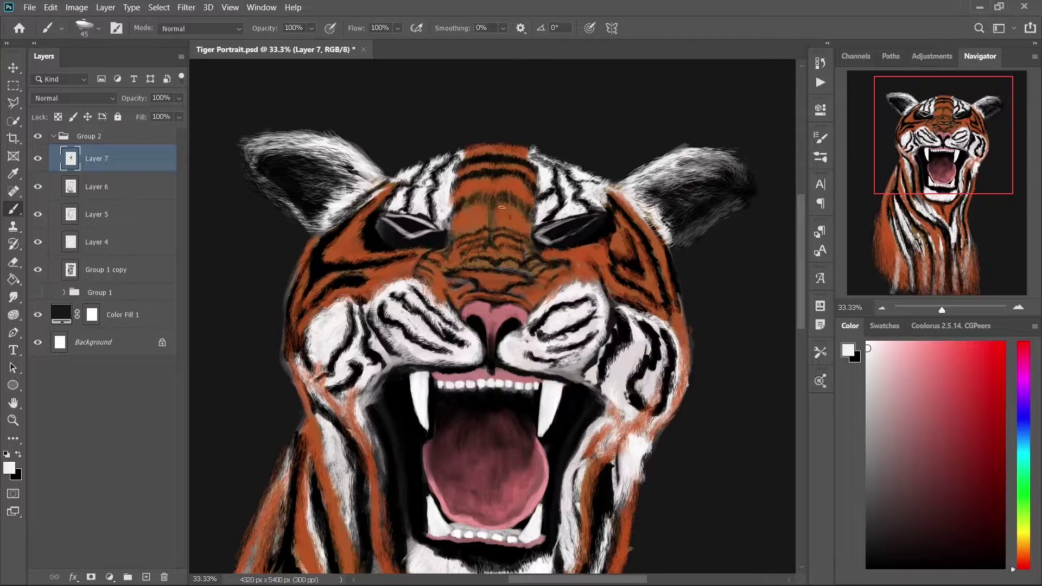
key("bracketright")
key("bracketright")
key("bracketright")
left_click(444, 231, "alt")
key("bracketleft")
left_click_drag(440, 228, 375, 221)
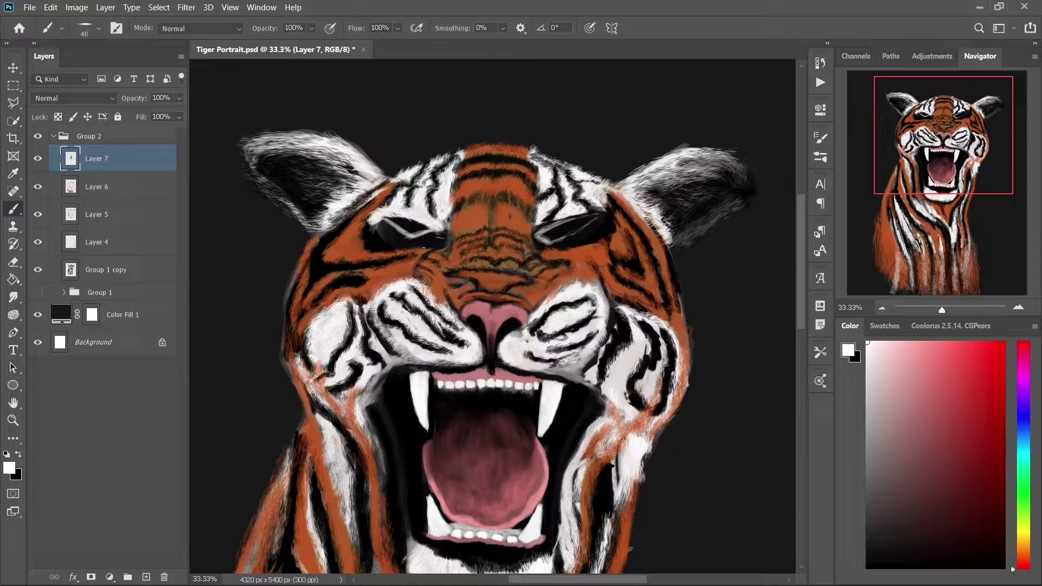
key("bracketright")
left_click_drag(534, 236, 607, 212)
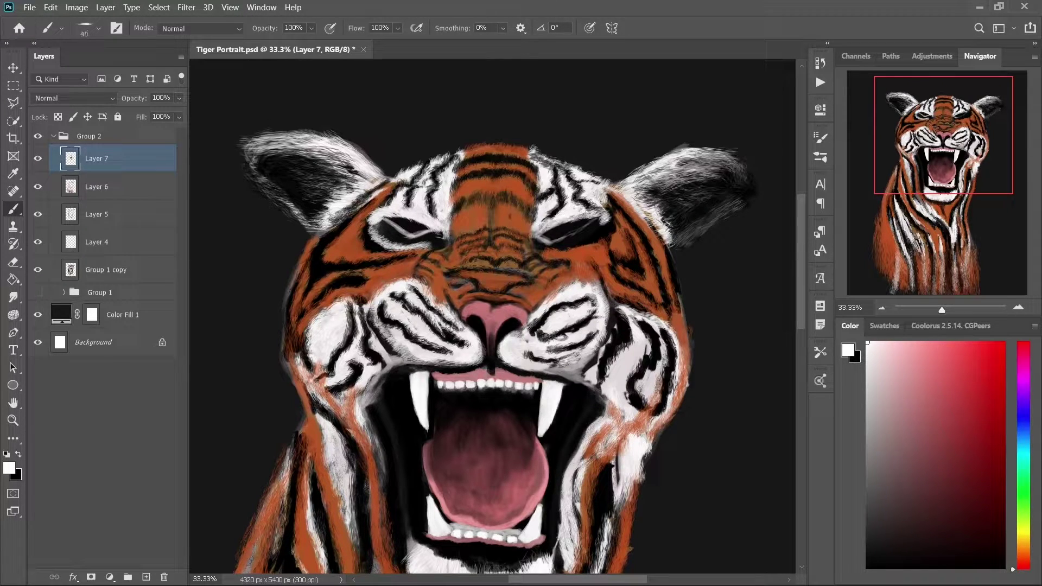
With a 70 px brush tip, paint a black pupil in the left eye, undoing a stray grey iris stroke
right_click(482, 180)
double_click(907, 395)
left_click(406, 229, "alt")
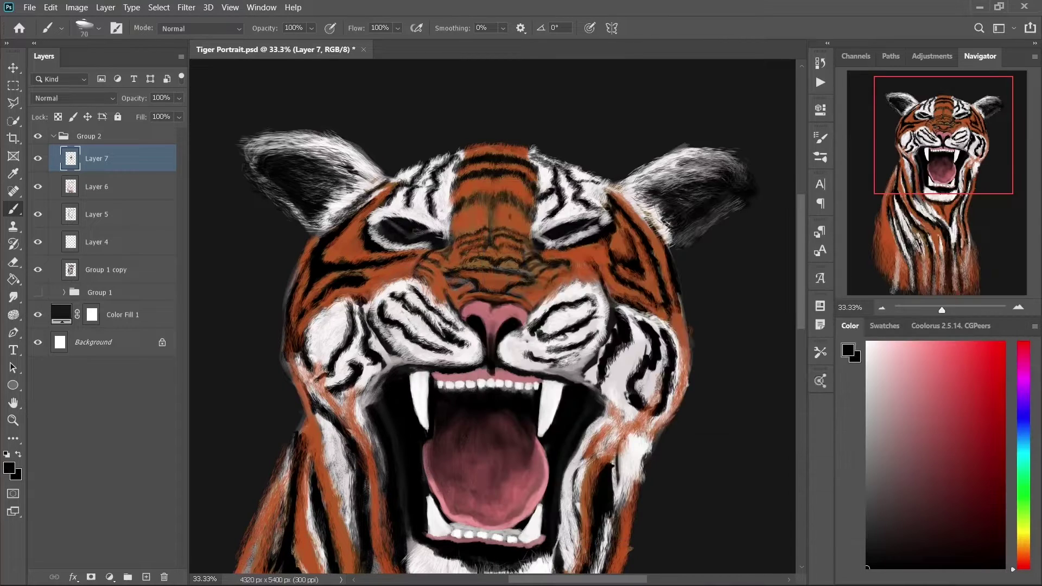
key("bracketright")
left_click_drag(413, 234, 403, 225)
key("ctrl+z")
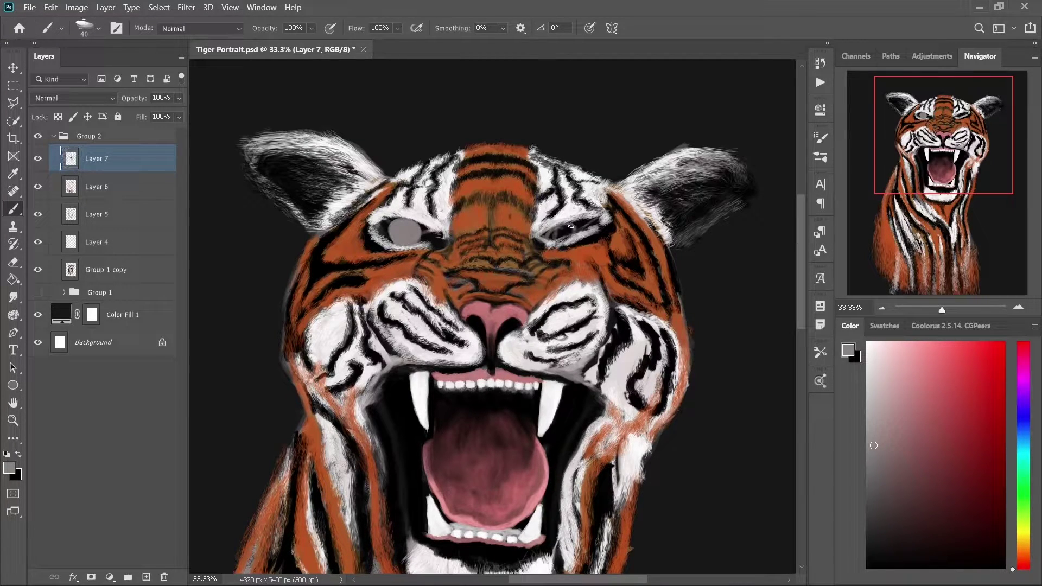
left_click(408, 396, "alt")
key("bracketright")
key("bracketright")
key("bracketright")
mouse_move(402, 232)
left_mouse_down()
mouse_move(414, 227)
mouse_move(403, 233)
left_mouse_up()
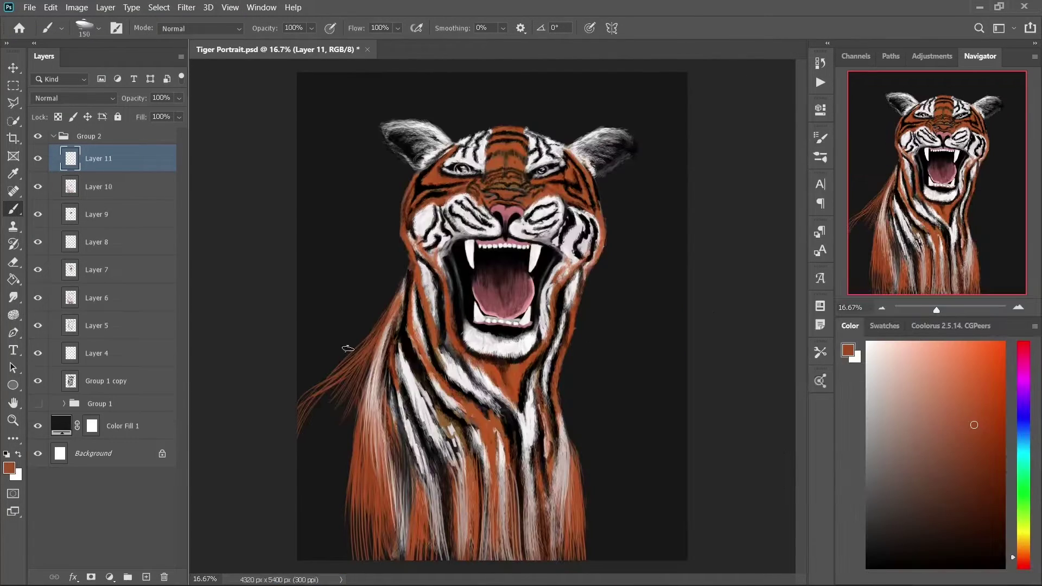
Paint orange and near-white fur strokes over the tiger's left shoulder
left_click_drag(288, 387, 348, 488)
key("bracketleft")
key("bracketleft")
key("bracketleft")
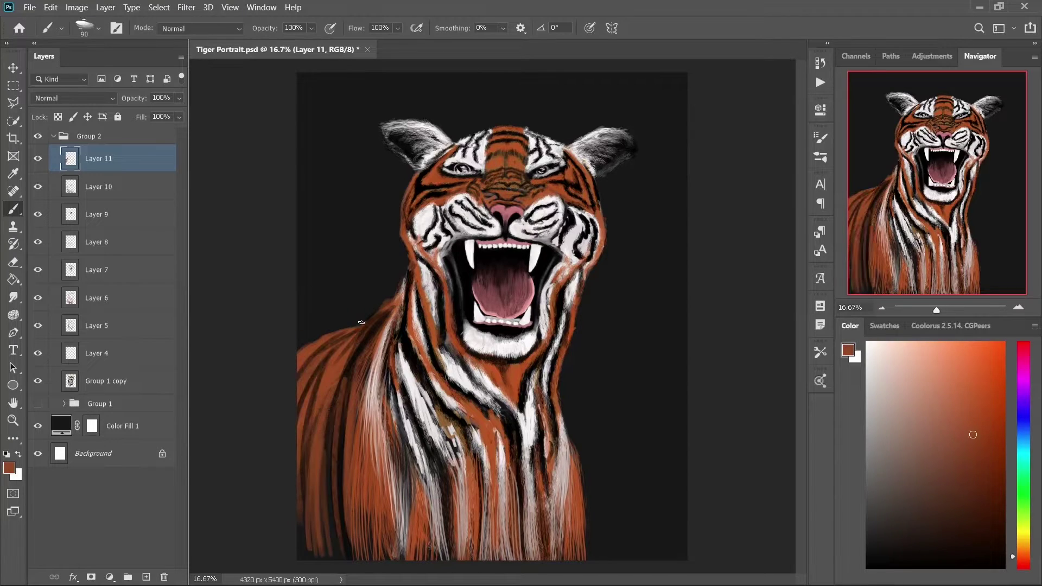
mouse_move(303, 347)
left_mouse_down()
mouse_move(384, 297)
mouse_move(315, 379)
left_mouse_up()
mouse_move(374, 304)
left_mouse_down()
mouse_move(309, 515)
mouse_move(326, 510)
mouse_move(304, 385)
mouse_move(348, 553)
mouse_move(372, 393)
mouse_move(315, 483)
left_mouse_up()
left_click(388, 304, "alt")
On Layer 10, paint pink strokes on the tongue and dark maroon strokes down its centre
left_click(97, 187)
left_click(503, 287, "alt")
scroll(494, 312, "up", 3)
left_click_drag(466, 206, 489, 304)
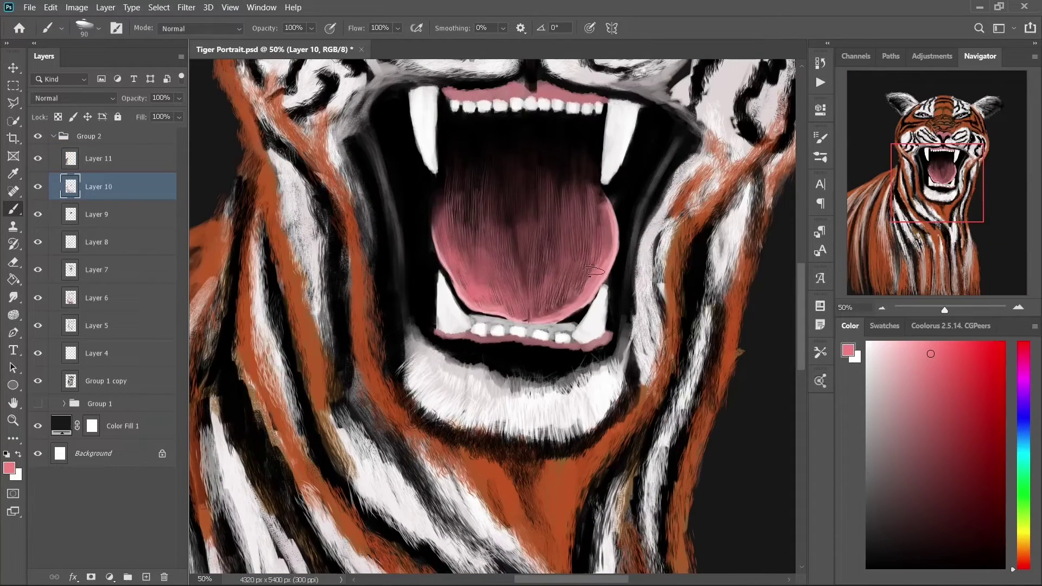
left_click_drag(597, 238, 575, 284)
left_click(570, 239, "alt")
left_click_drag(570, 239, 505, 261)
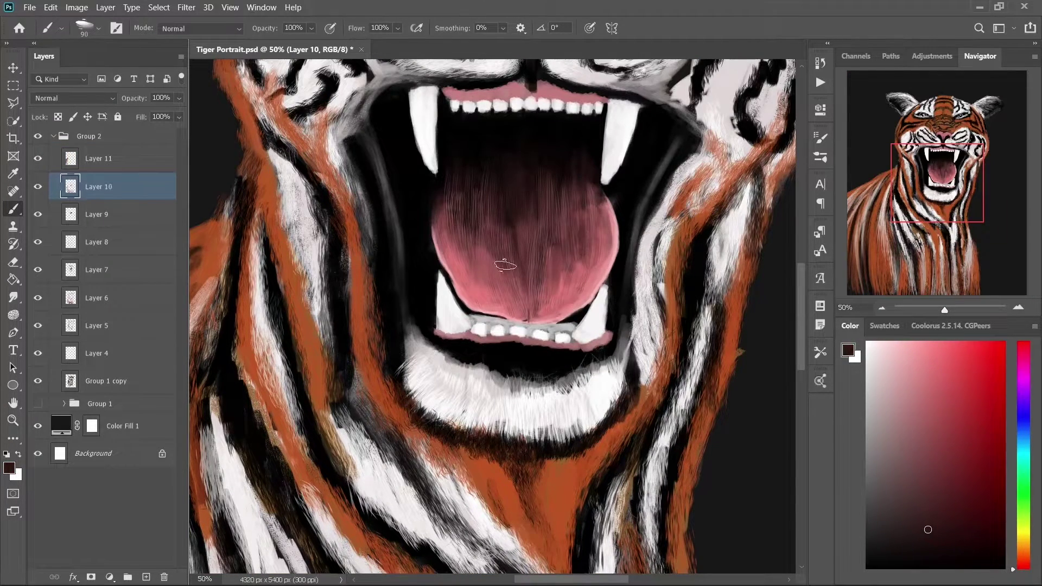
left_click(538, 212, "alt")
left_click_drag(538, 212, 527, 310)
Add finer pink and near-white details to the tongue and teeth with a smaller brush
scroll(527, 310, "up", 1)
key("bracketleft")
key("bracketleft")
key("bracketleft")
left_click(436, 249, "alt")
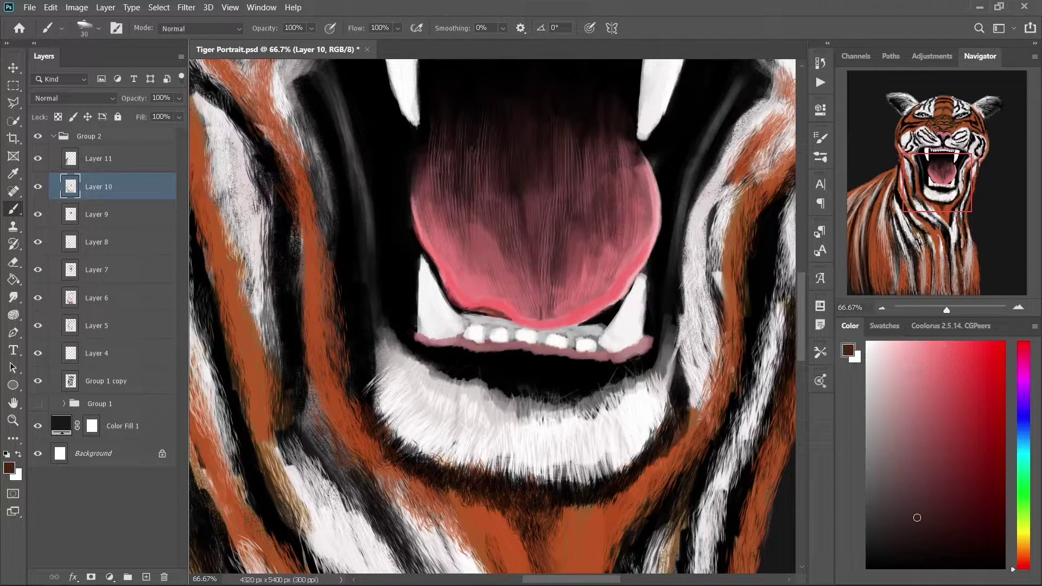
key("bracketleft")
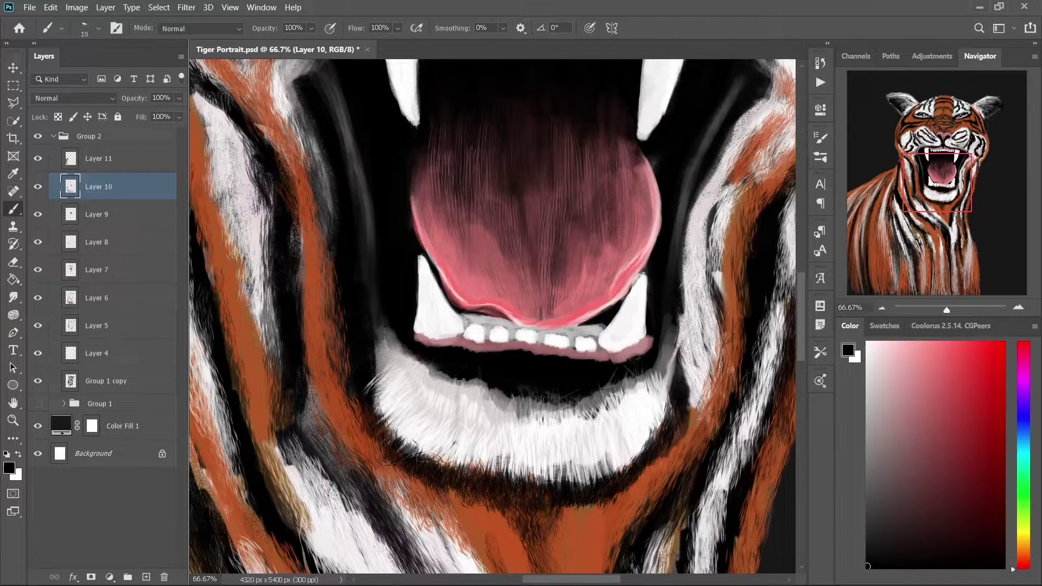
scroll(610, 321, "up", 3)
left_click(885, 354)
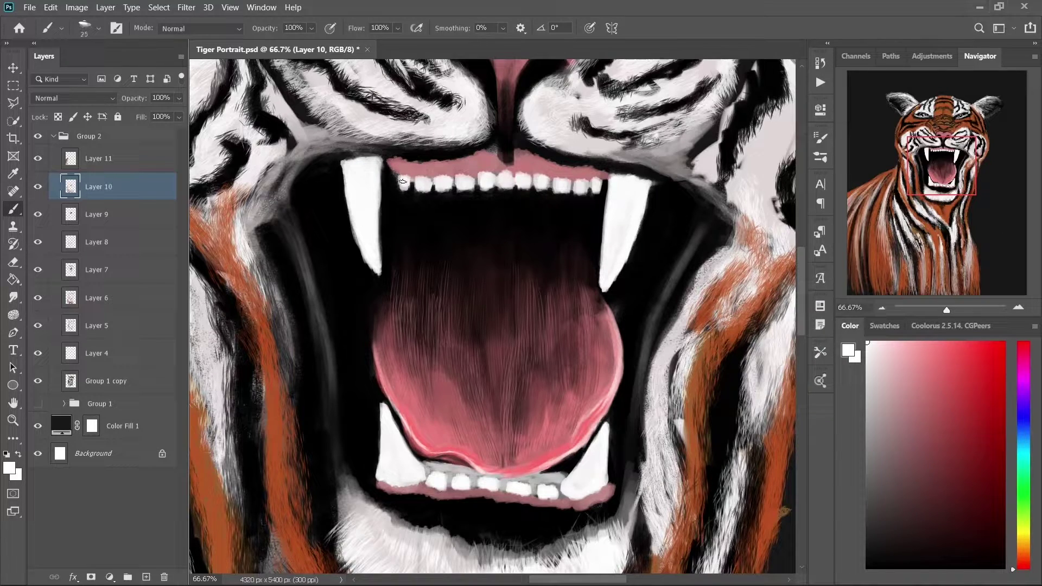
key("ctrl+minus")
key("ctrl+minus")
key("ctrl+minus")
Group the tiger layers, add a clipped black shading layer at about 22% flow, and darken the lower body
key("ctrl+g")
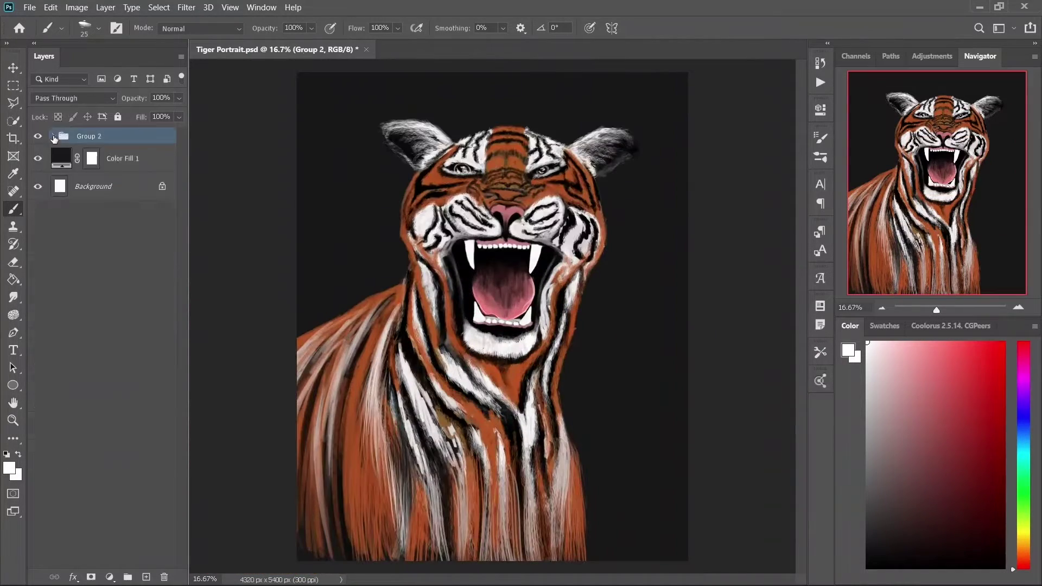
key("ctrl+shift+n")
left_click(397, 27)
left_click_drag(416, 43, 366, 44)
key("ctrl+alt+g")
key("d")
key("bracketright")
key("bracketright")
key("bracketright")
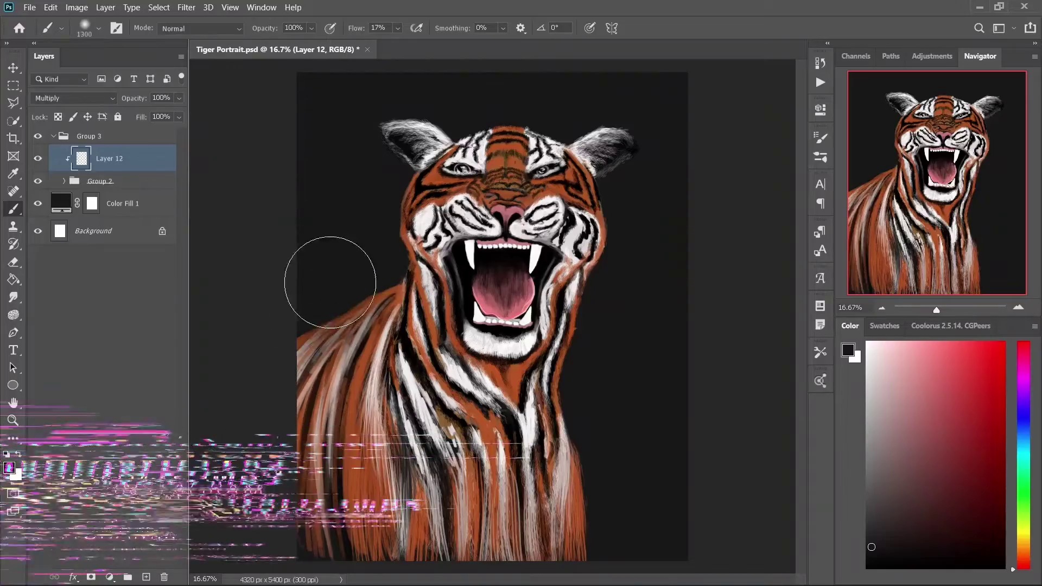
left_click_drag(508, 559, 412, 504)
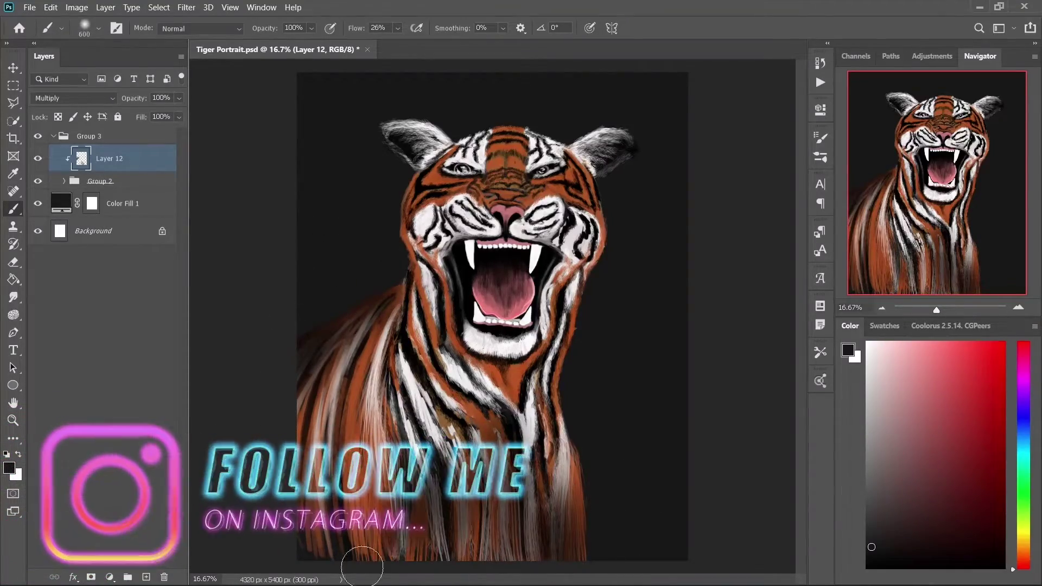
Shade the tiger's left neck darker with a smaller brush
key("bracketleft")
key("bracketleft")
key("bracketleft")
key("ctrl+plus")
key("bracketleft")
key("bracketleft")
key("bracketleft")
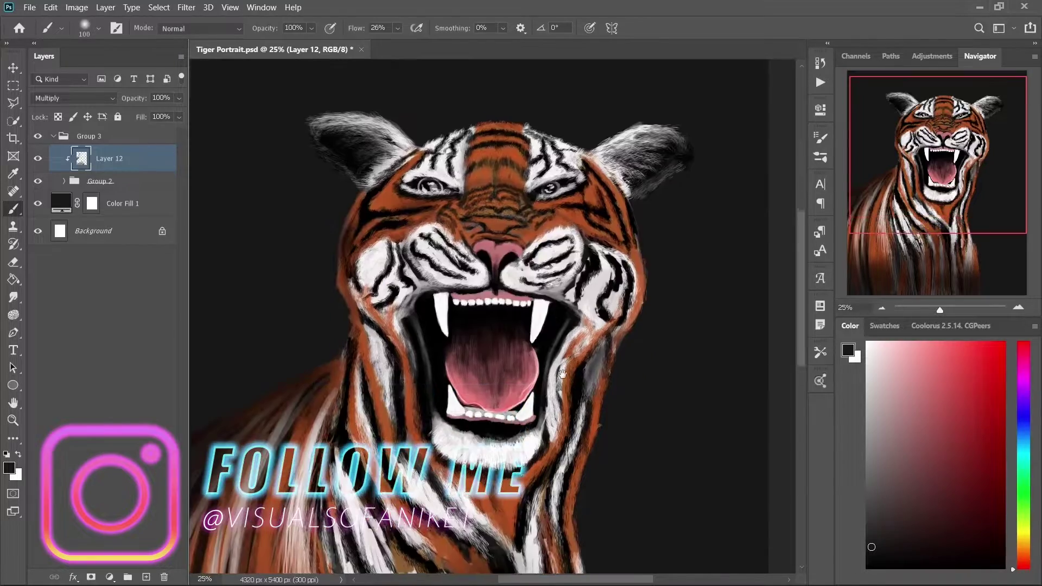
scroll(617, 349, "down", 2)
key("bracketright")
key("bracketright")
key("bracketright")
key("bracketleft")
key("bracketleft")
left_click_drag(353, 325, 358, 428)
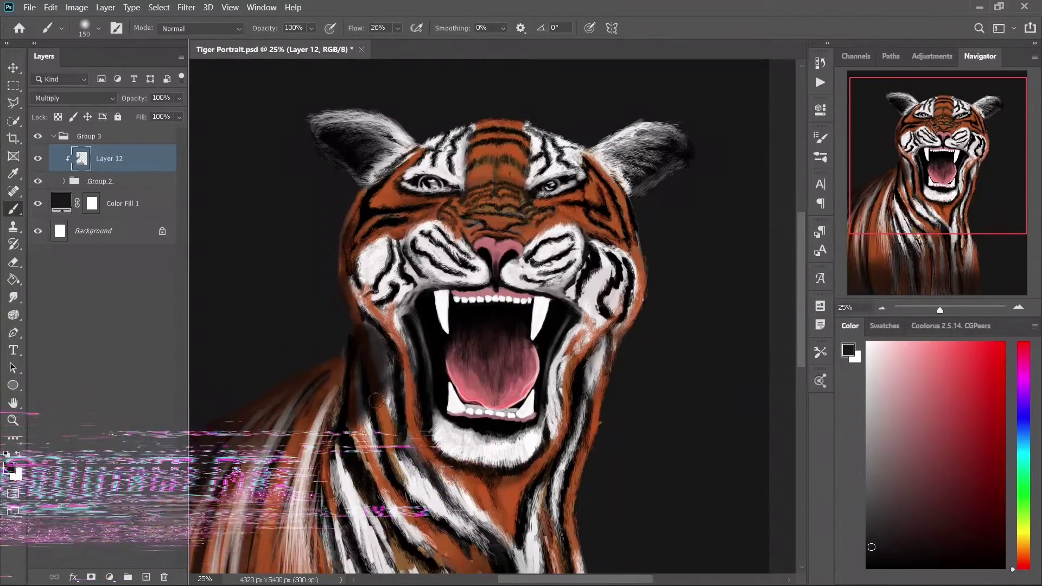
left_click_drag(390, 331, 347, 479)
key("ctrl+minus")
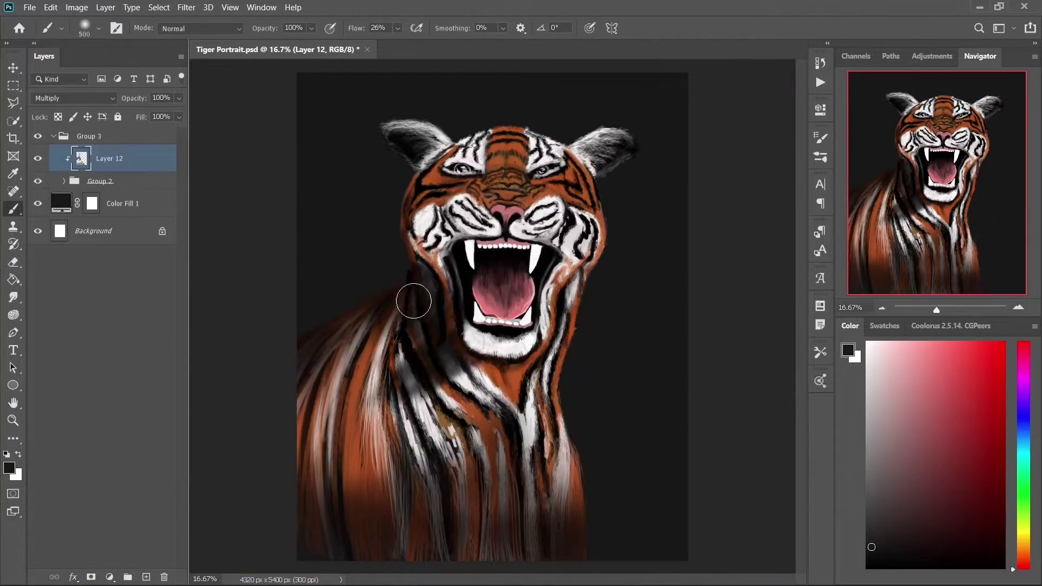
left_click_drag(415, 298, 390, 284)
Darken the lower chest, forehead, right ear, cheeks, lower neck and the fur below the jaw
key("bracketright")
key("bracketright")
key("bracketright")
key("bracketleft")
key("bracketleft")
key("bracketleft")
mouse_move(553, 506)
left_mouse_down()
mouse_move(516, 540)
mouse_move(319, 511)
left_mouse_up()
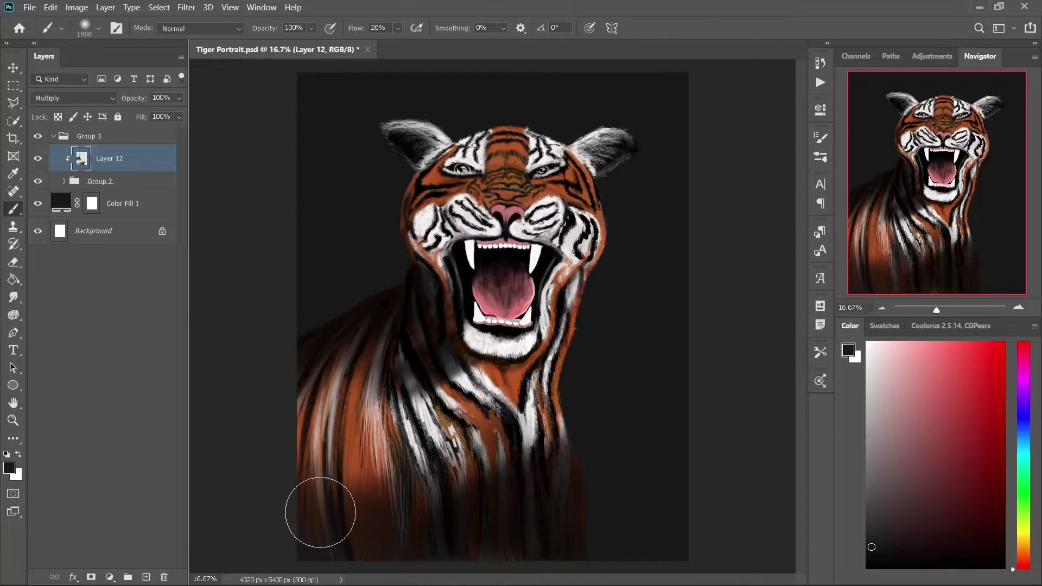
mouse_move(575, 130)
left_mouse_down()
mouse_move(423, 157)
mouse_move(417, 250)
left_mouse_up()
key("bracketleft")
left_click_drag(488, 374, 408, 304)
key("bracketright")
key("bracketright")
left_click_drag(488, 347, 434, 327)
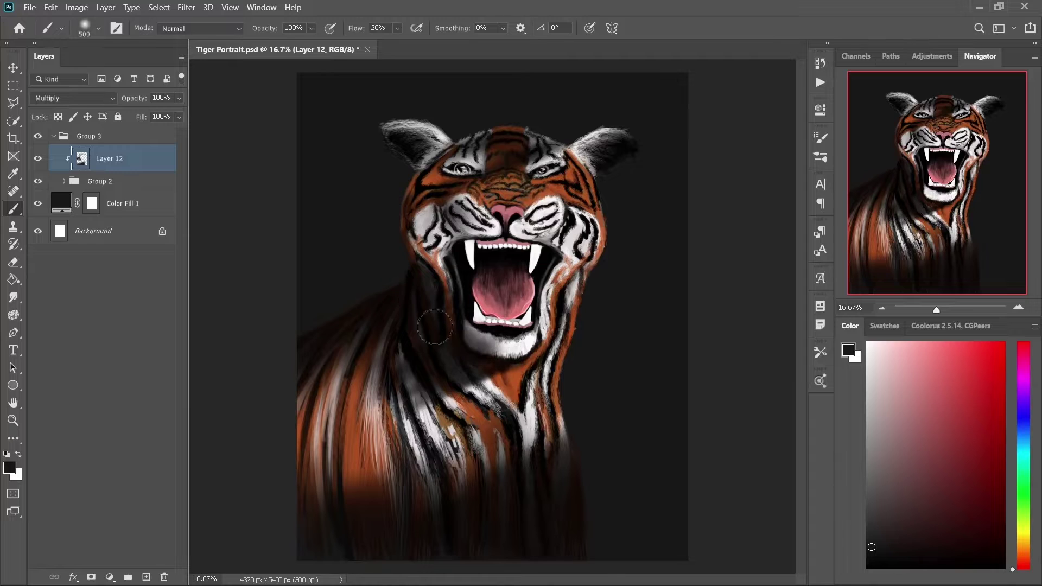
key("bracketright")
mouse_move(439, 204)
left_mouse_down()
mouse_move(546, 133)
mouse_move(473, 196)
left_mouse_up()
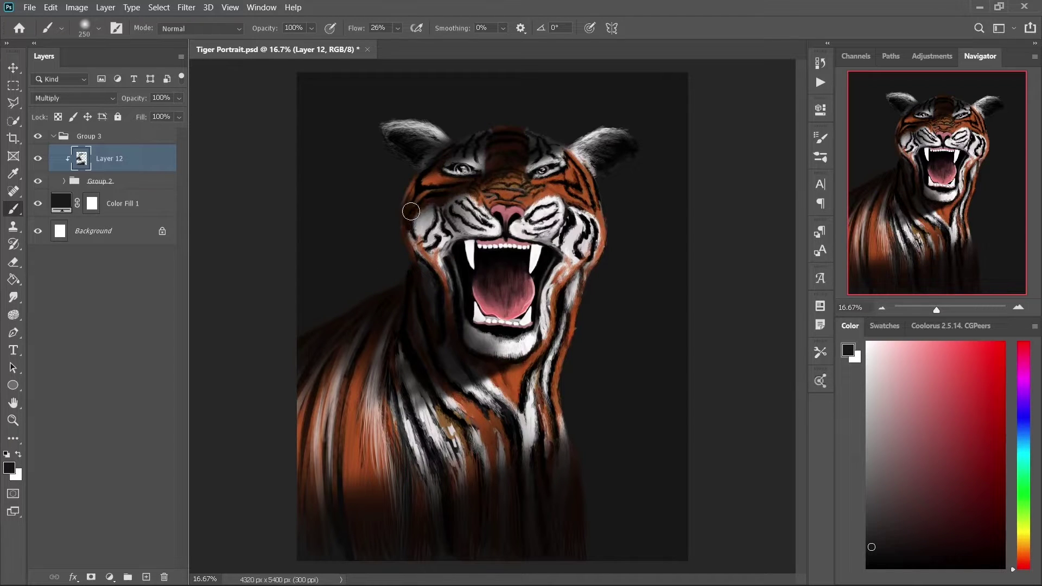
Add dark shade on the left cheek, upper tongue and mouth interior
scroll(488, 225, "up", 2)
key("bracketleft")
key("bracketleft")
key("bracketleft")
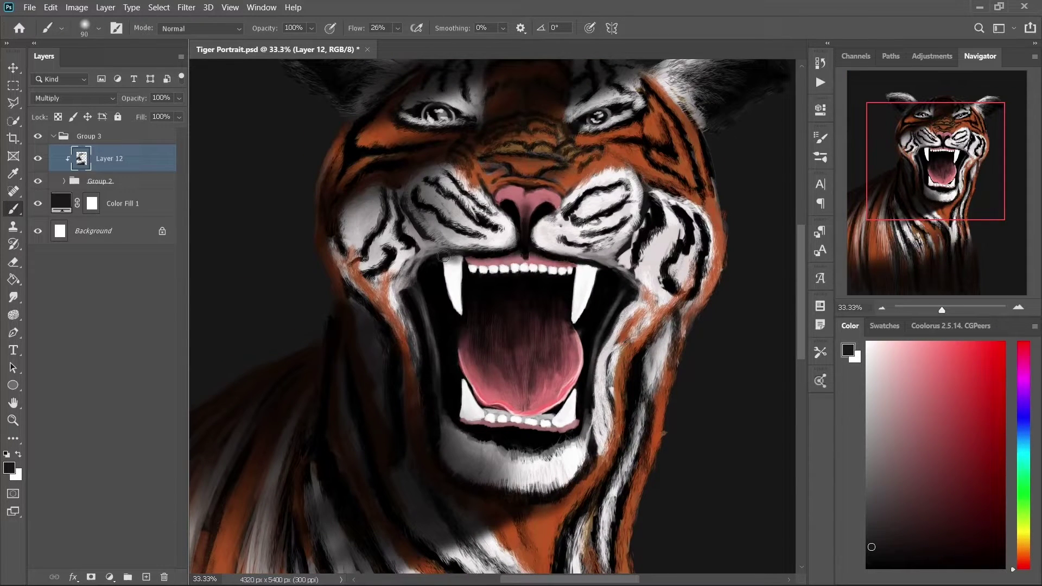
scroll(527, 221, "up", 2)
key("bracketleft")
key("bracketleft")
key("bracketleft")
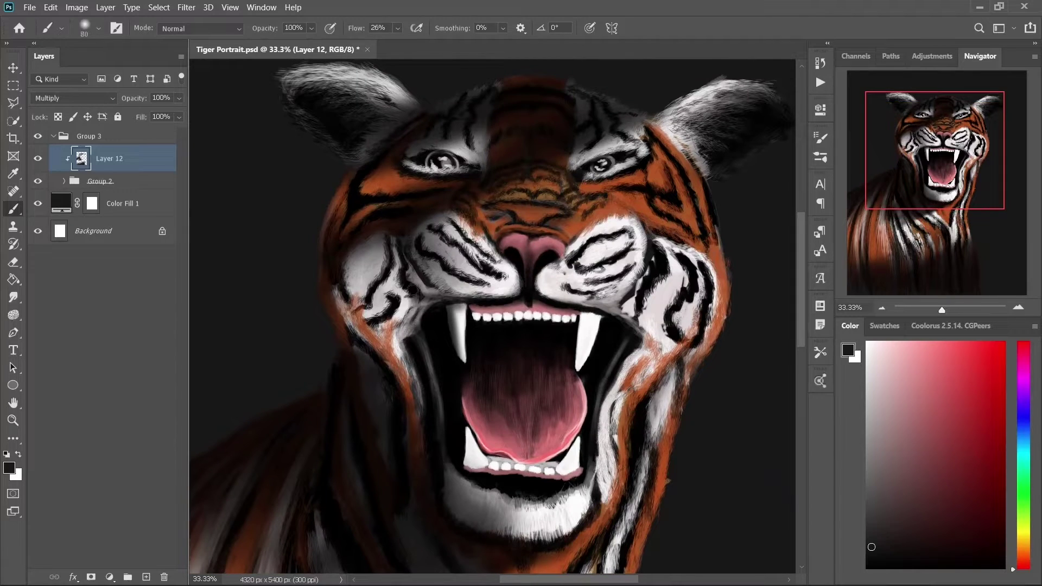
left_click_drag(381, 242, 398, 388)
scroll(560, 296, "up", 1)
key("bracketleft")
key("bracketleft")
key("bracketleft")
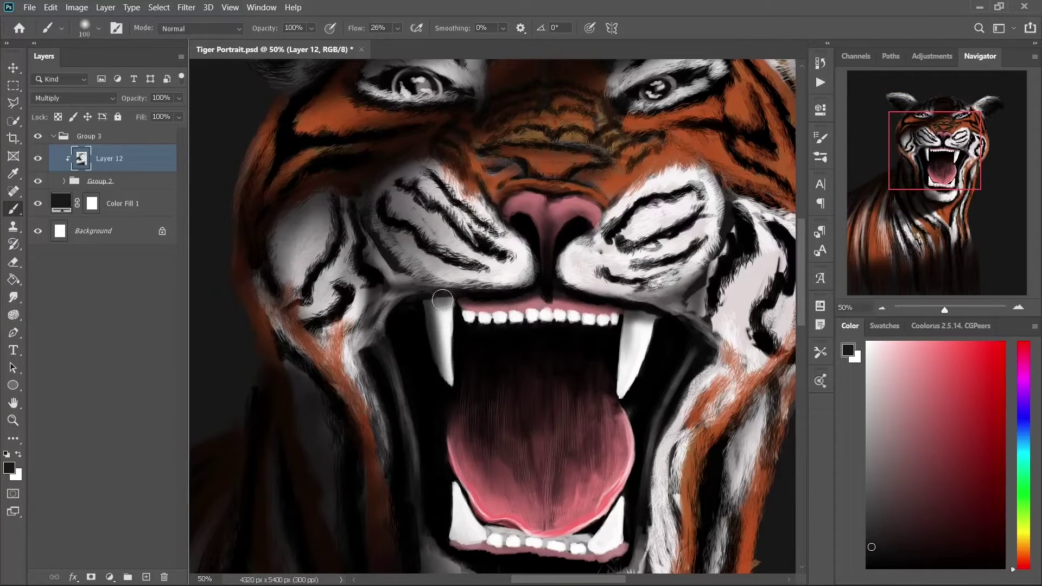
key("bracketright")
mouse_move(624, 333)
left_mouse_down()
mouse_move(493, 477)
mouse_move(516, 354)
left_mouse_up()
left_click_drag(564, 401, 575, 488)
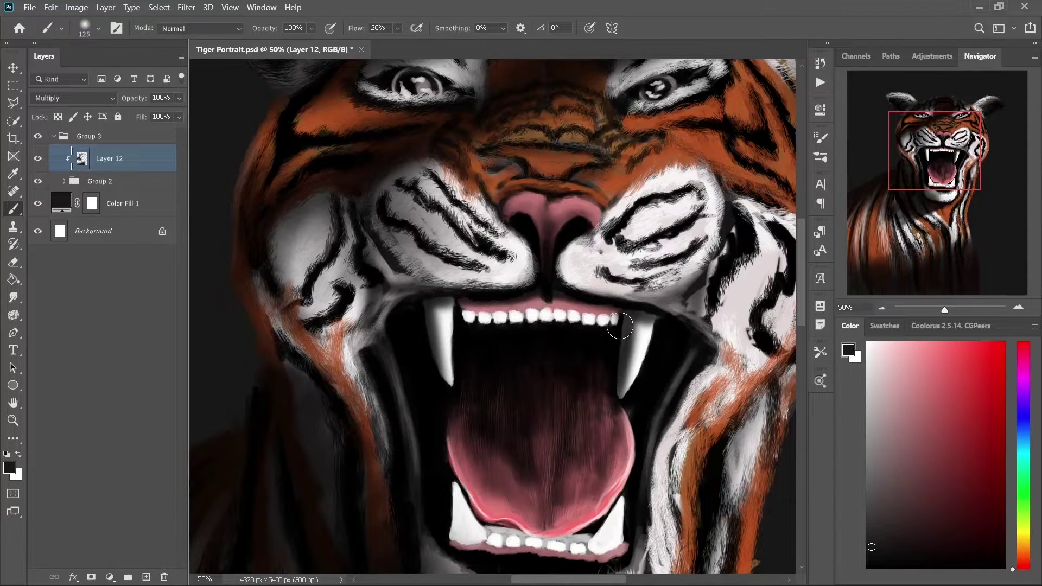
scroll(599, 315, "down", 4)
key("bracketright")
key("bracketright")
key("bracketright")
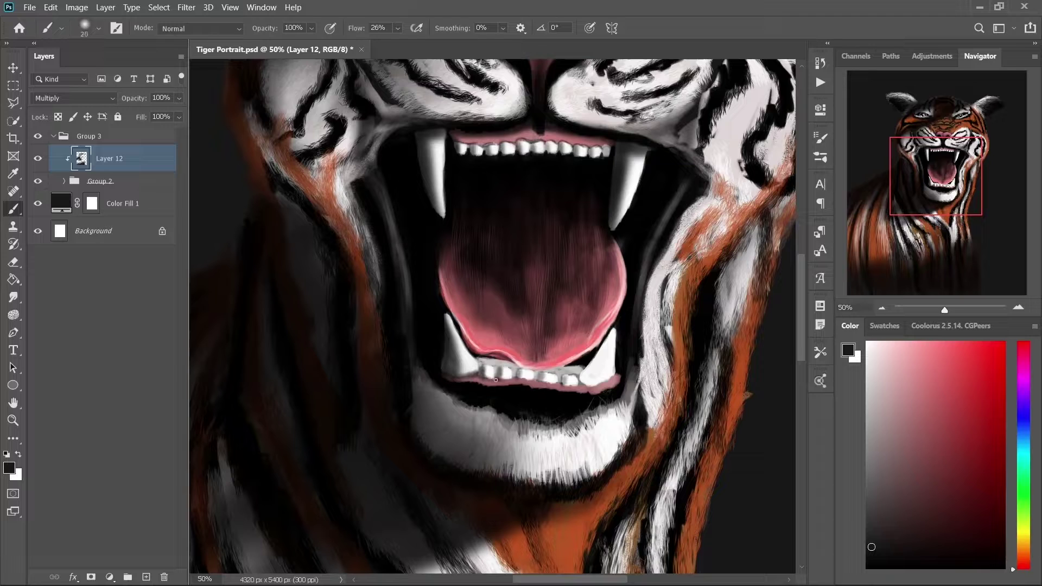
Paint a dark shadow over the tiger's left shoulder area
key("ctrl+0")
scroll(446, 192, "up", 2, "alt")
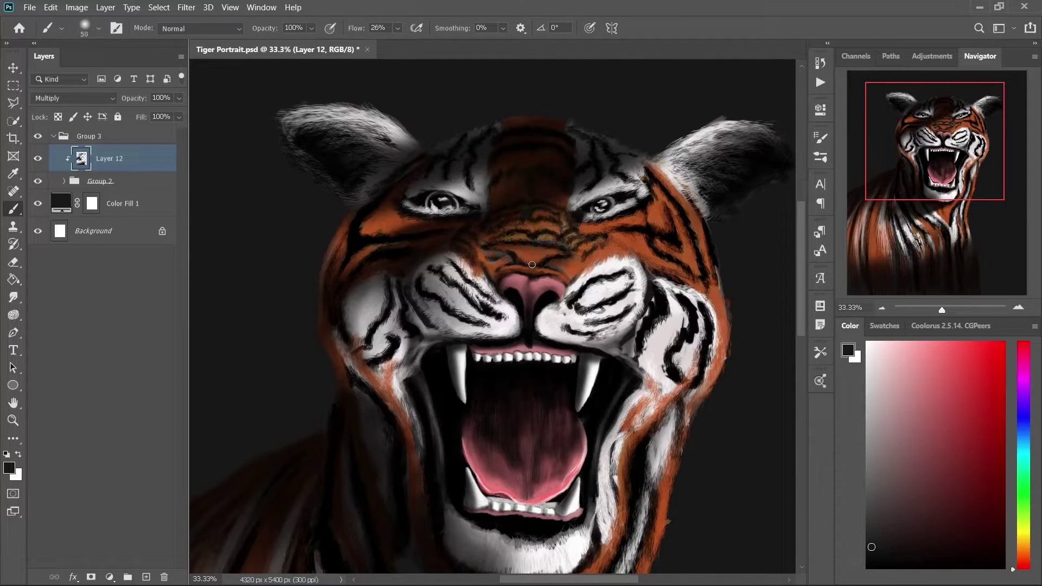
key("ctrl+minus")
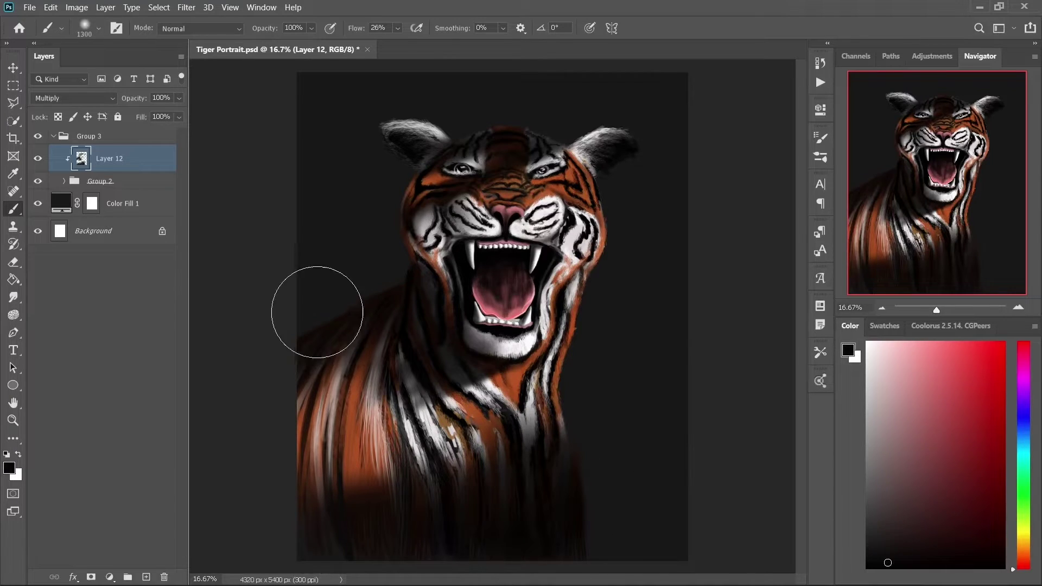
key("bracketleft")
key("bracketleft")
key("bracketleft")
left_click_drag(316, 312, 358, 295)
left_click_drag(427, 391, 374, 399)
key("bracketright")
key("bracketright")
key("bracketright")
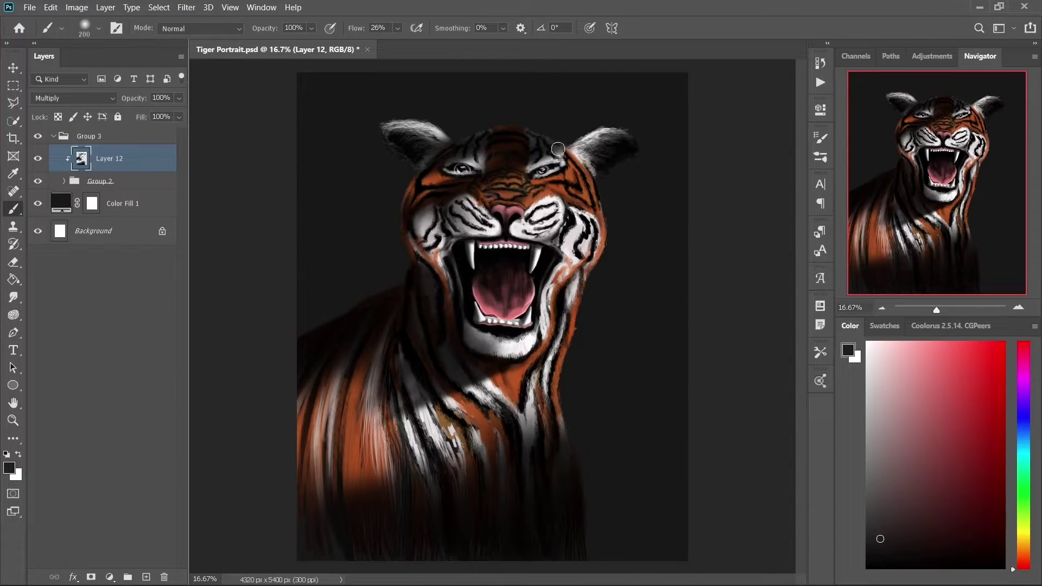
Brush brighter orange highlights around the right eye, across the chin and left mane, and on the tongue
key("e")
key("b")
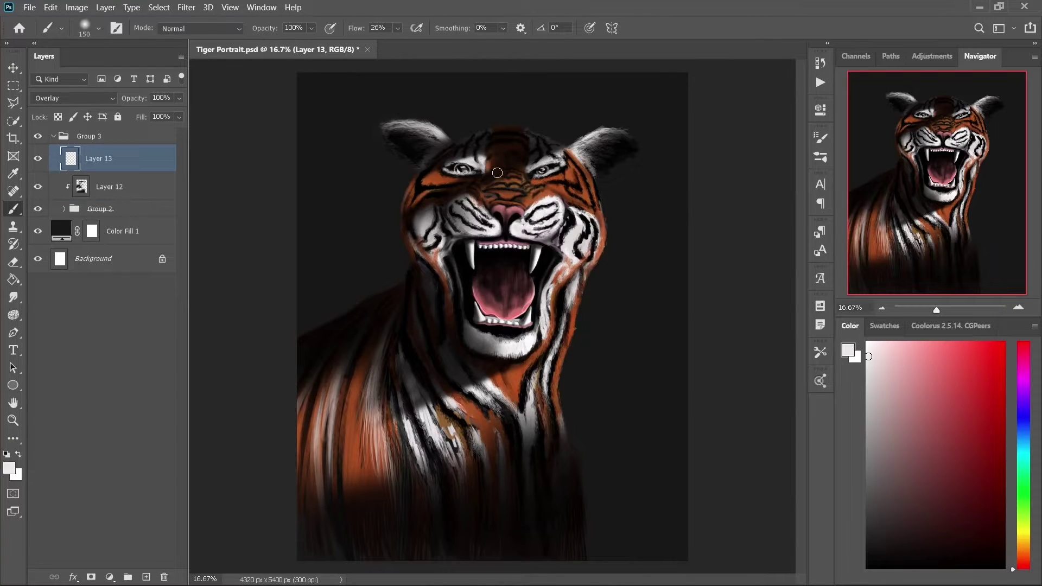
left_click_drag(543, 183, 532, 196)
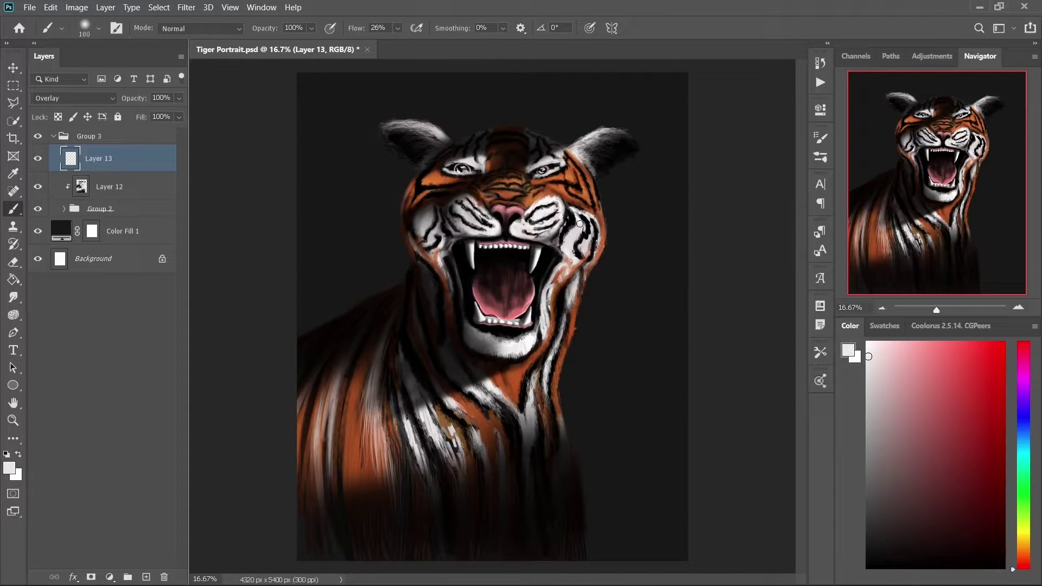
left_click_drag(500, 346, 326, 429)
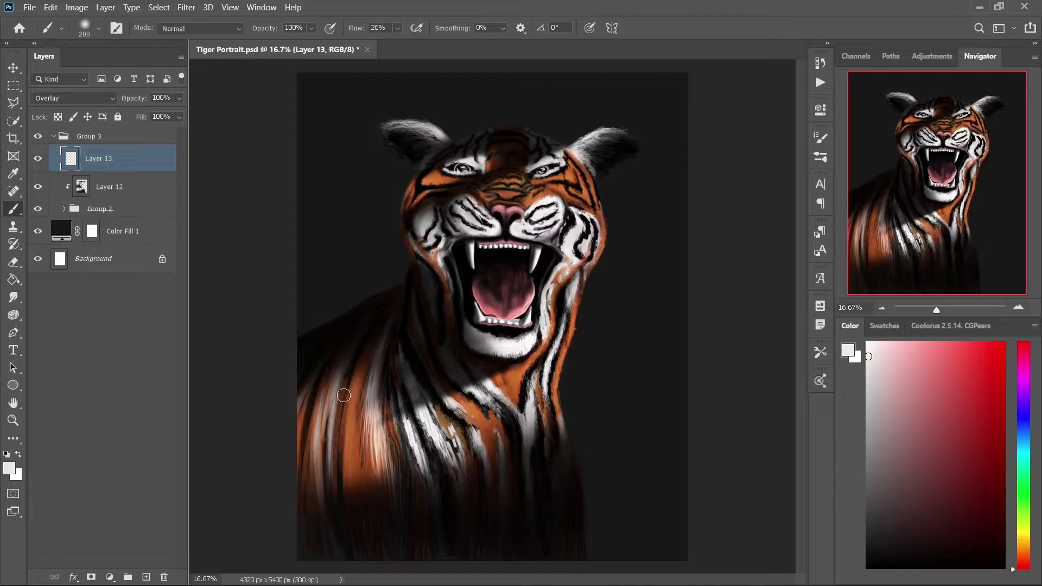
key("bracketleft")
key("ctrl+plus")
key("ctrl+plus")
key("ctrl+plus")
key("bracketleft")
key("bracketleft")
key("bracketleft")
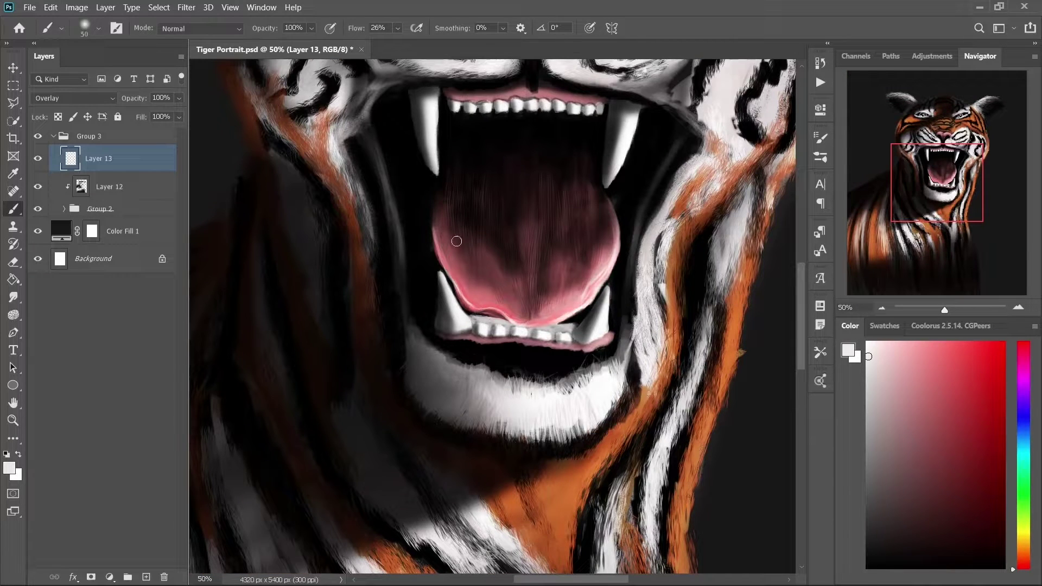
left_click_drag(457, 241, 559, 282)
Add a new empty layer above Color Fill 1 and load a textured paint brush
key("ctrl+minus")
key("ctrl+minus")
key("ctrl+minus")
left_click(119, 231)
left_click(146, 577)
right_click(435, 221)
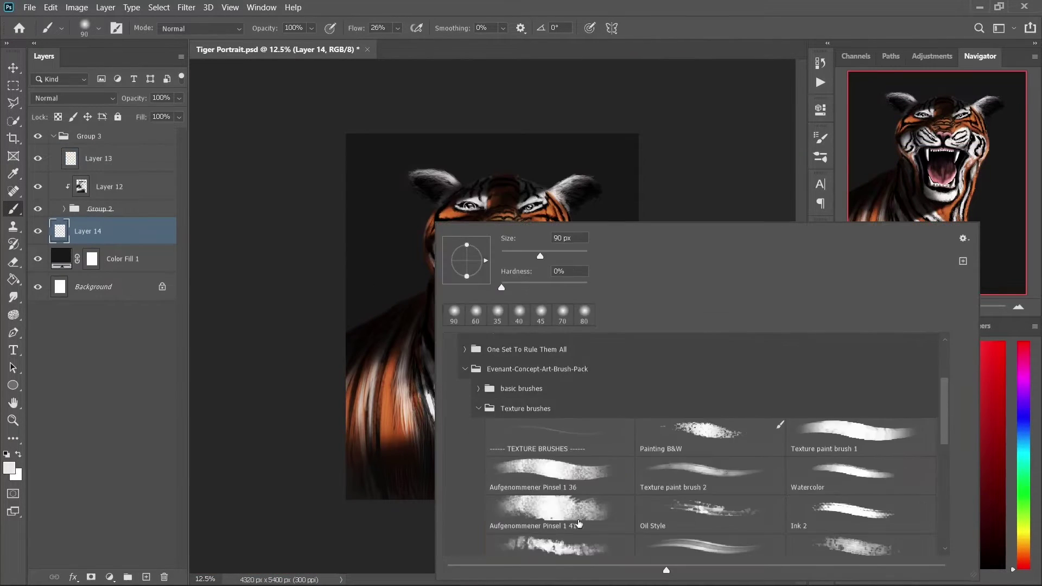
double_click(578, 523)
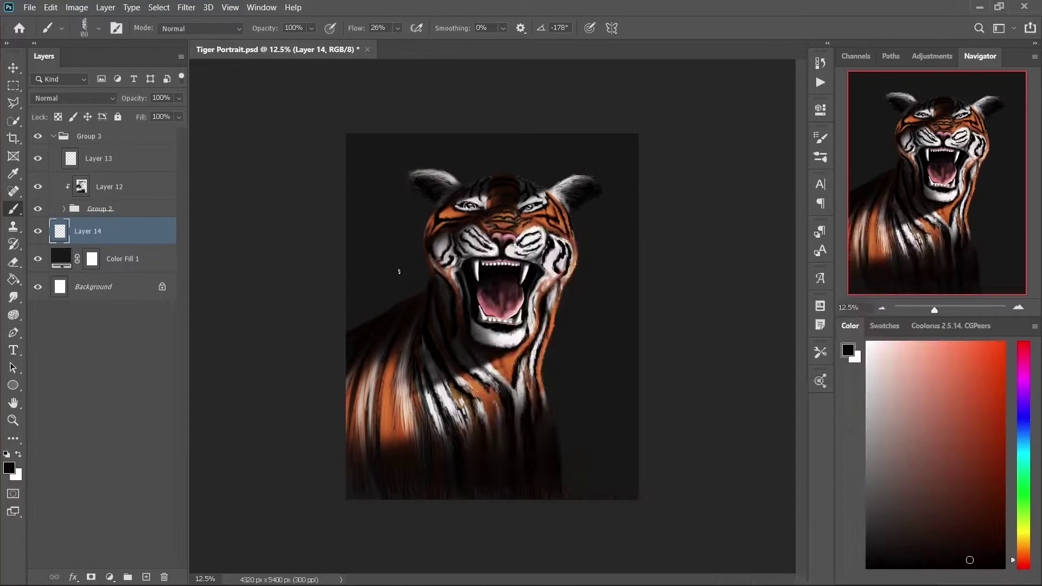
left_click(394, 233)
left_click(588, 391)
key("ctrl+a")
key("Delete")
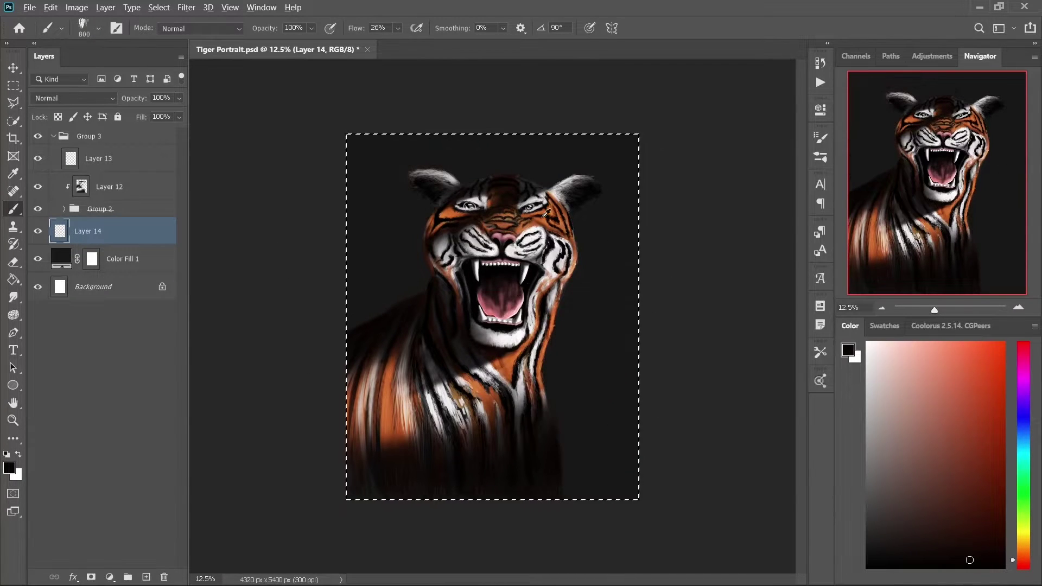
Paint several diagonal dark brown streaks behind the tiger at full flow
left_click(546, 213, "alt")
key("shift+0")
key("ctrl+d")
left_click_drag(494, 160, 352, 315)
left_click_drag(635, 206, 565, 288)
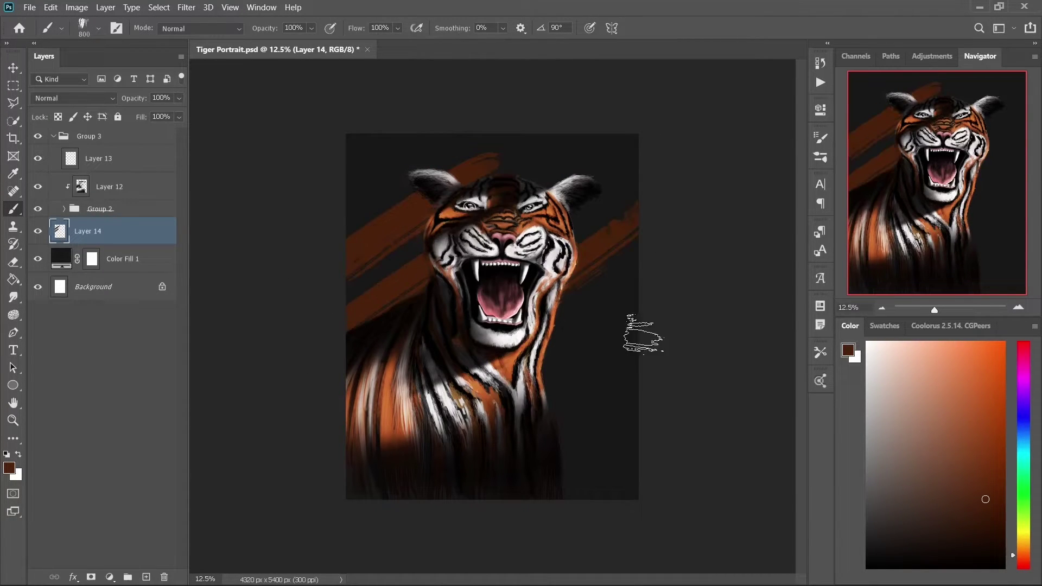
left_click_drag(643, 333, 535, 465)
left_click_drag(543, 136, 369, 217)
Paint near-white diagonal stripes across the top left and lower right
left_click(545, 244, "alt")
left_click_drag(488, 136, 347, 195)
left_click_drag(635, 136, 347, 303)
left_click_drag(637, 230, 629, 360)
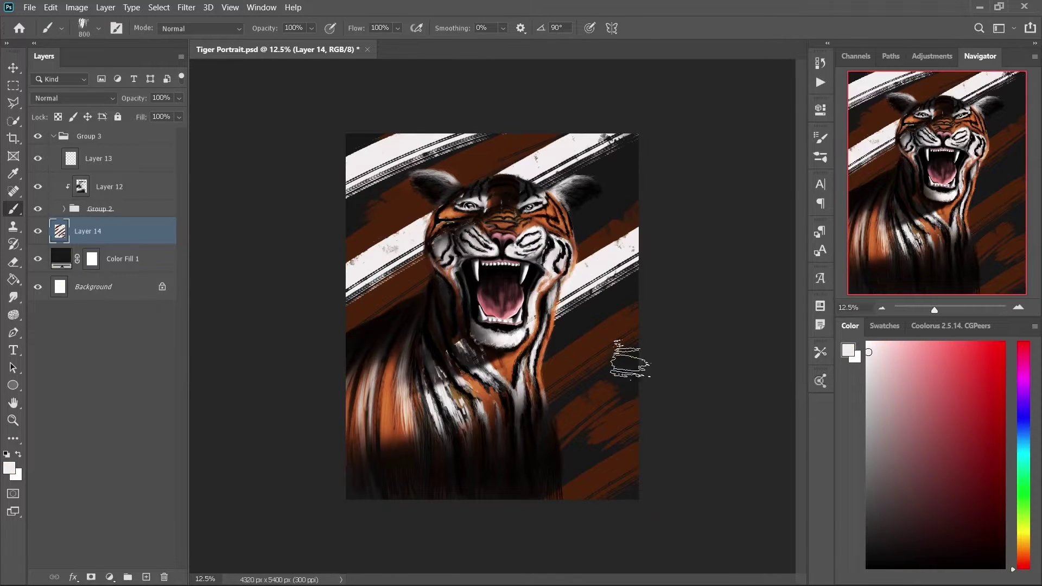
left_click_drag(637, 325, 543, 401)
left_click_drag(637, 423, 504, 497)
Add black diagonal stripes across the background
key("d")
left_click_drag(638, 141, 569, 234)
left_click_drag(542, 135, 347, 244)
left_click_drag(637, 336, 542, 434)
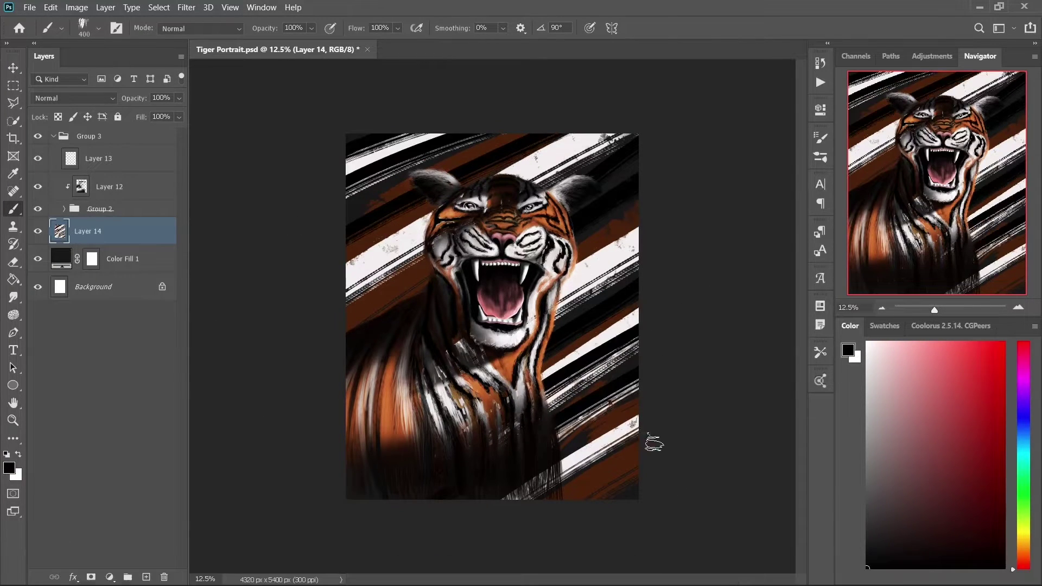
left_click_drag(654, 443, 537, 542)
Paint orange diagonal stripes across the background
key("bracketright")
key("bracketright")
key("bracketright")
left_click(456, 389, "alt")
key("bracketleft")
key("bracketleft")
key("bracketleft")
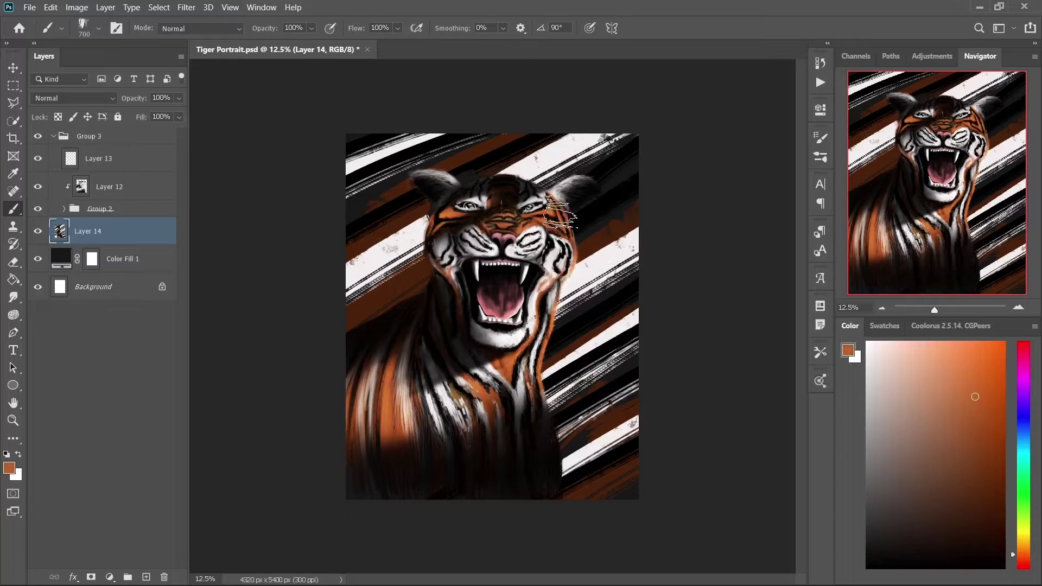
left_click_drag(638, 141, 347, 314)
left_click_drag(638, 206, 545, 444)
left_click_drag(637, 428, 546, 499)
Add more white diagonal strokes on the right side
left_click(437, 329, "alt")
left_click_drag(637, 163, 567, 223)
left_click_drag(637, 361, 548, 433)
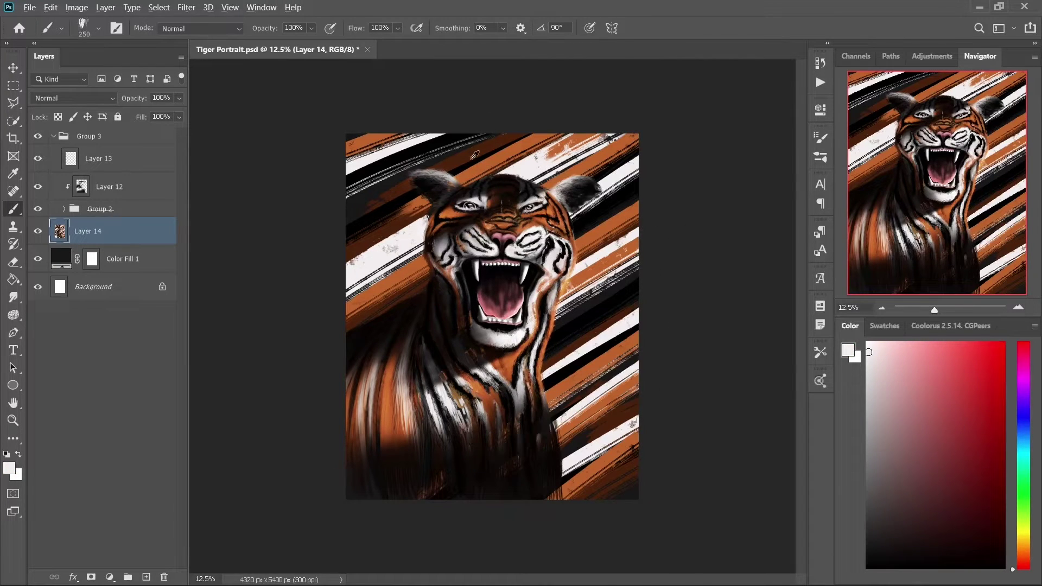
left_click(698, 204, "alt")
key("bracketright")
Darken the streaks with an Exposure adjustment set to -7.22
left_click(820, 109)
left_click_drag(720, 183, 700, 182)
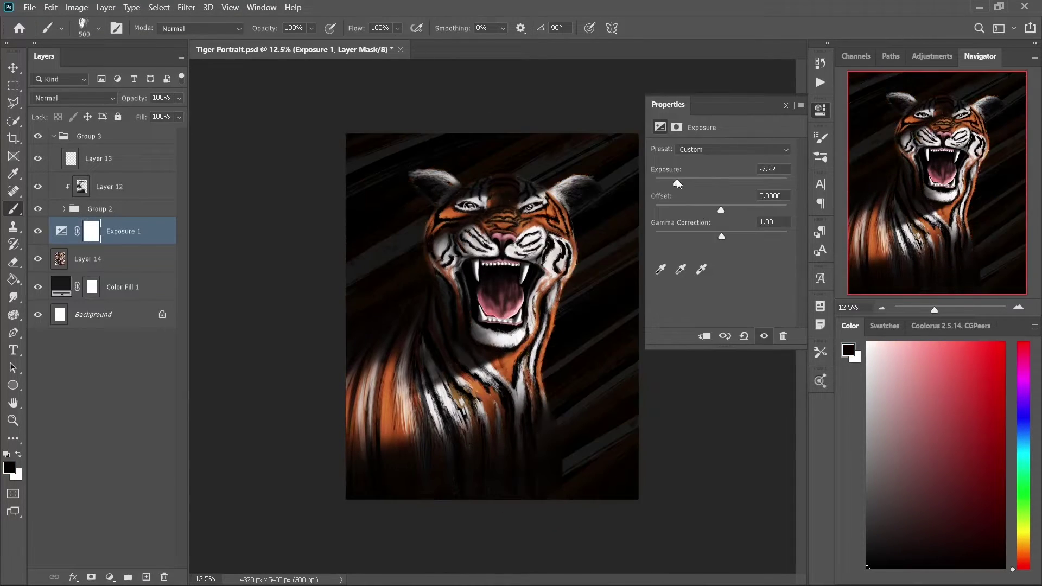
key("ctrl+shift+alt+n")
Paint soft white clouds with a cloud brush and set the layer opacity to 48%
right_click(496, 205)
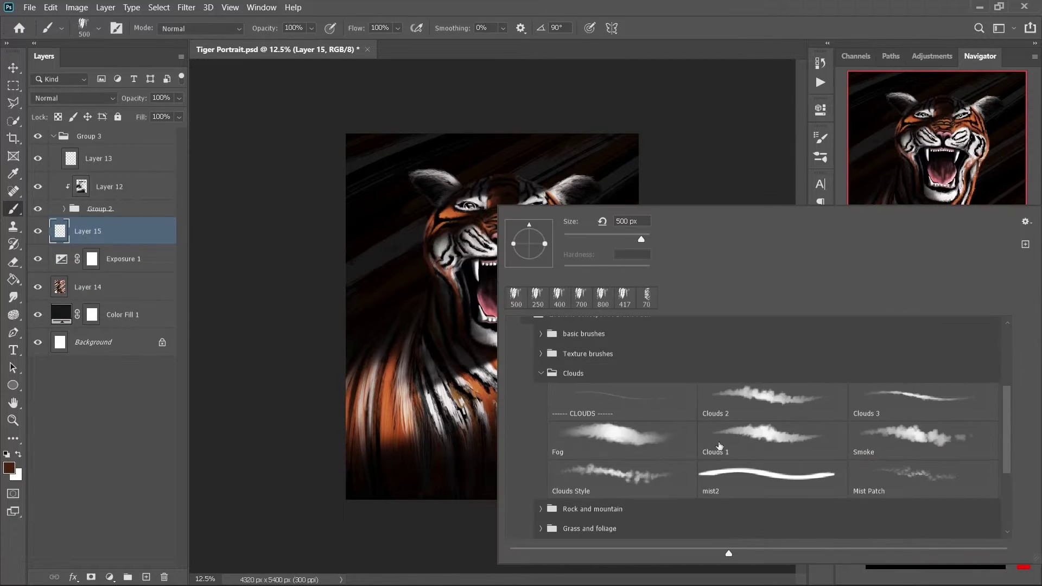
key("x")
right_click(497, 205)
double_click(868, 405)
key("bracketright")
mouse_move(602, 217)
left_mouse_down()
mouse_move(558, 407)
mouse_move(553, 186)
left_mouse_up()
left_click(179, 98)
left_click_drag(181, 112, 147, 115)
Add Layer 16 in Overlay mode with a streak brush at 98% flow
right_click(497, 144)
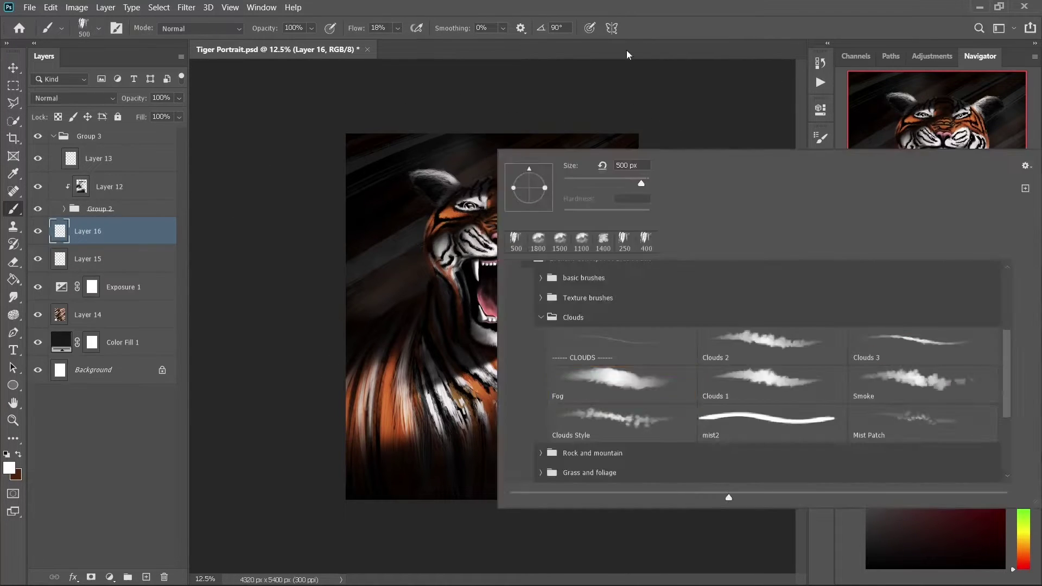
left_click(645, 147)
key("ctrl+shift+alt+n")
left_click(48, 234)
left_click(74, 97)
left_click(71, 277)
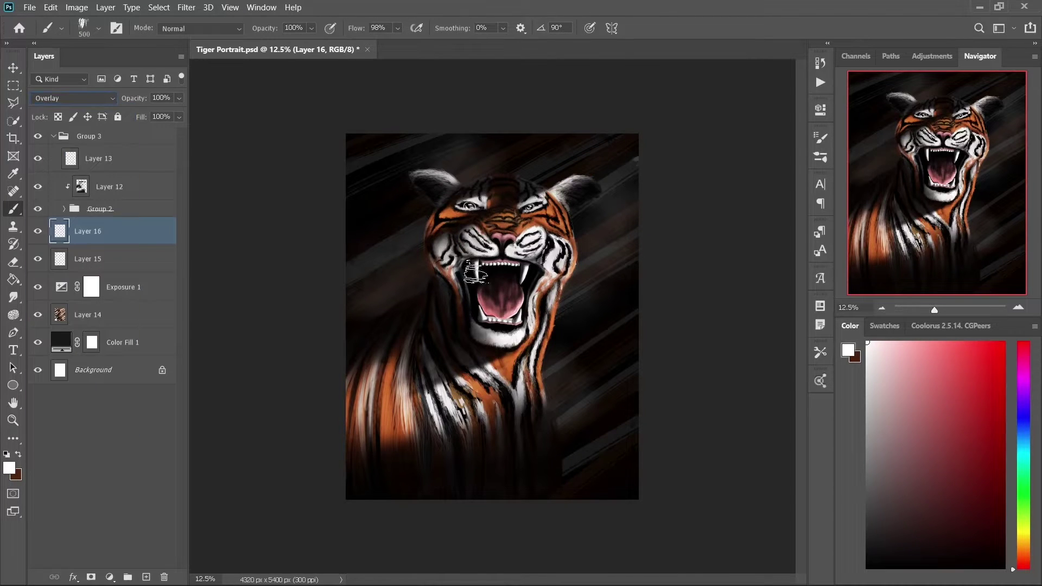
Paint light streaks down the right side and set Exposure 1 opacity to 95%
key("bracketright")
key("bracketright")
left_click_drag(629, 147, 543, 184)
left_click_drag(611, 339, 548, 390)
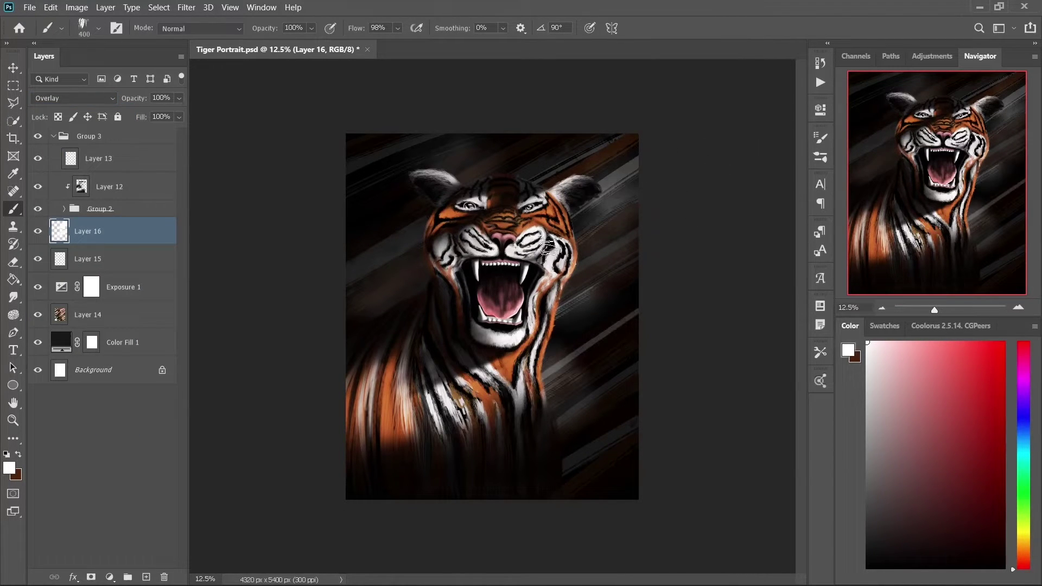
key("bracketleft")
key("bracketleft")
key("bracketleft")
left_click_drag(629, 315, 599, 146)
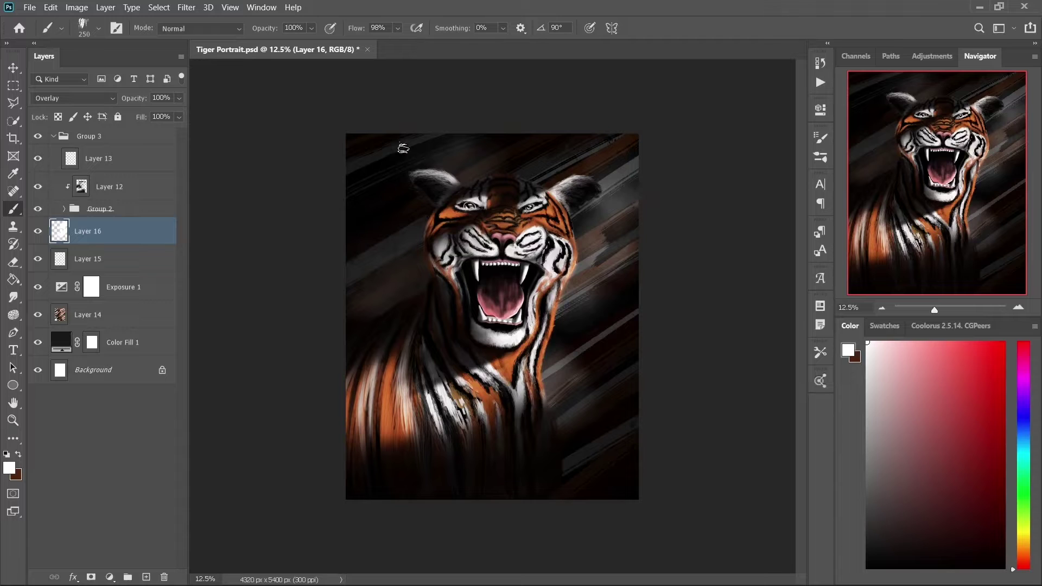
double_click(61, 287)
left_click(178, 98)
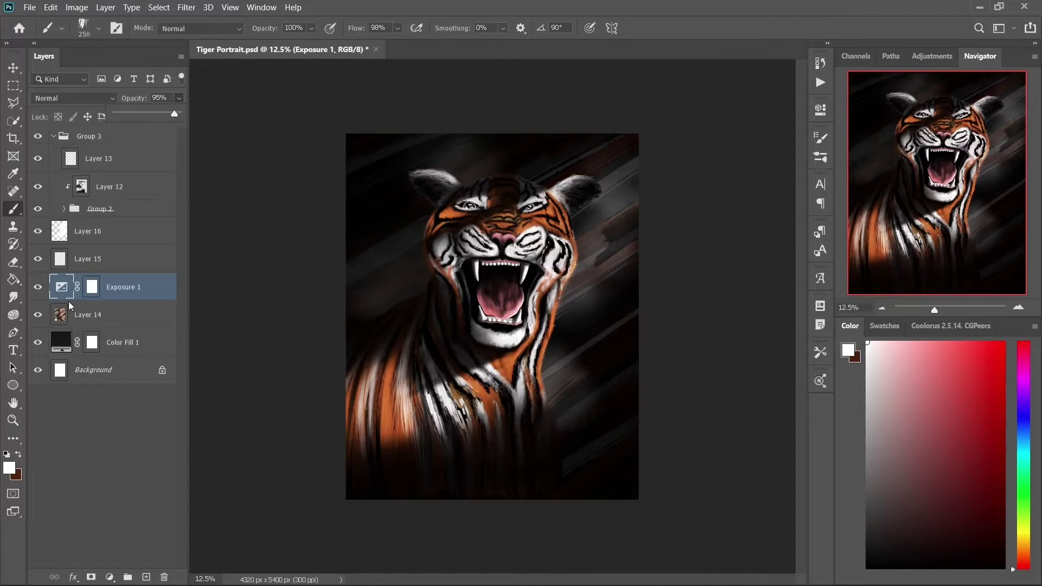
Paint fog along the bottom on a new layer using the Fog brush
key("alt+period")
key("ctrl+shift+alt+n")
right_click(469, 158)
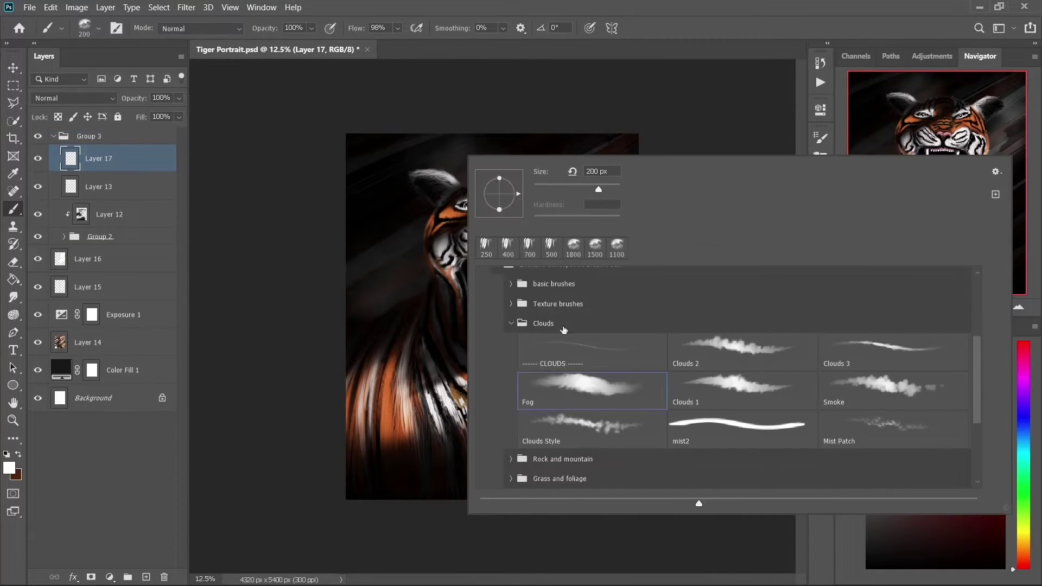
double_click(543, 333)
left_click_drag(616, 472, 434, 461)
Motion-blur the fog at angle 38 with distance 1084
left_click(186, 7)
left_click(116, 226)
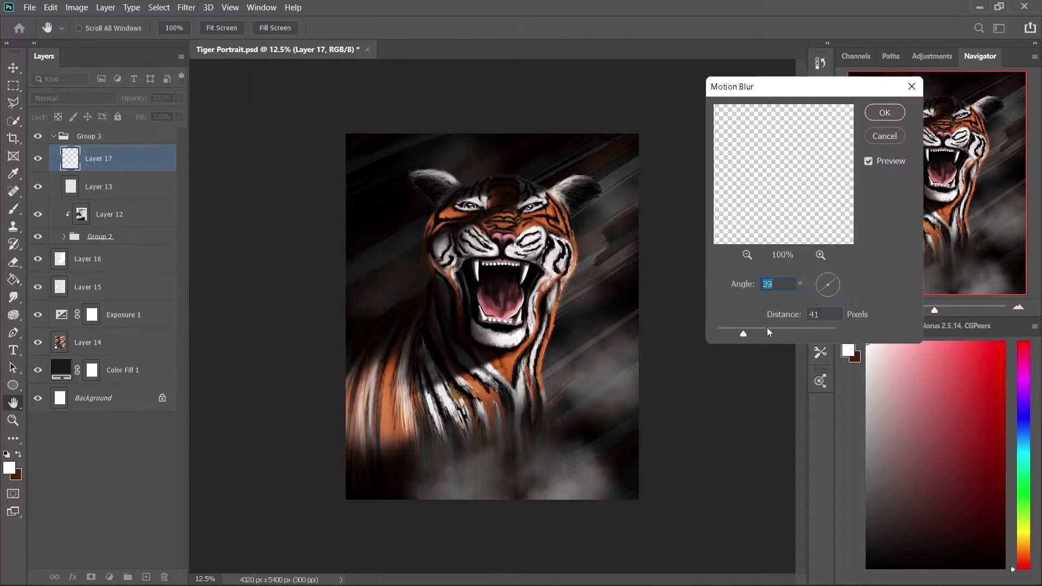
left_click(885, 136)
left_click(186, 7)
left_click(116, 226)
left_click(818, 290)
left_click_drag(766, 333, 812, 332)
left_click(884, 112)
key("e")
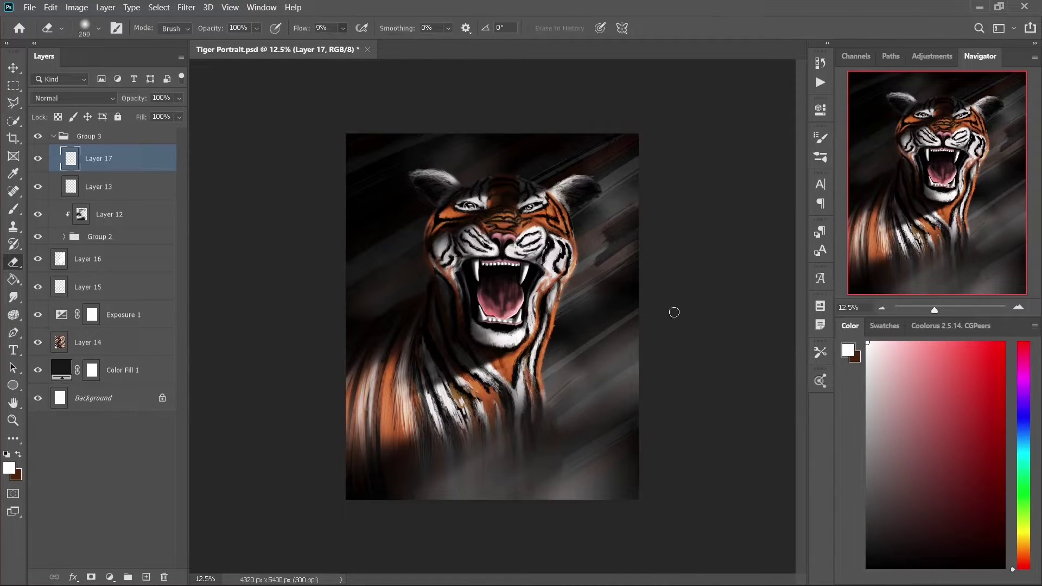
Add a particles layer above Layer 16 with the Particles brush, slightly blurred
left_click(117, 259)
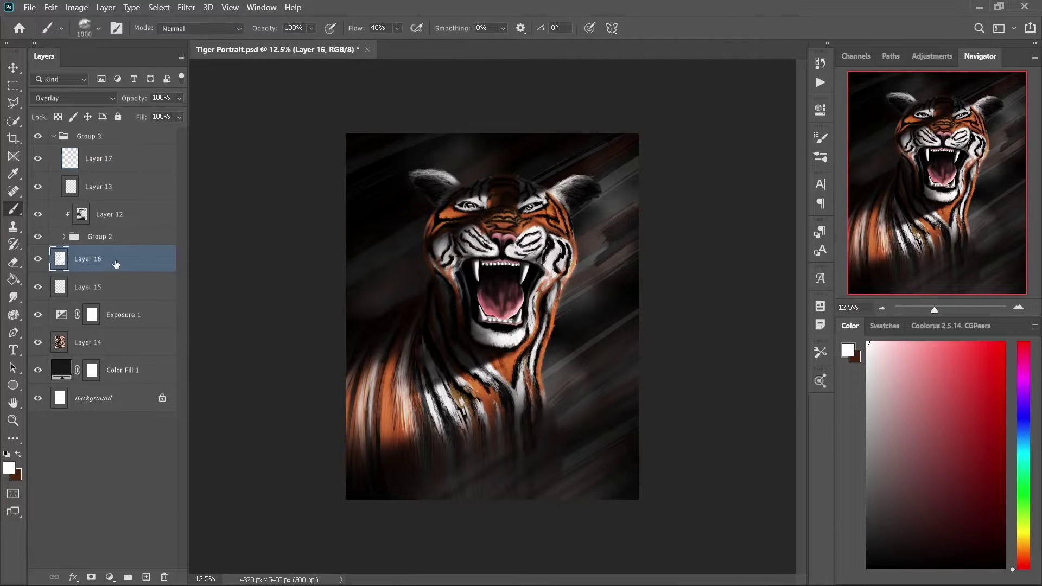
key("ctrl+shift+alt+n")
key("b")
right_click(735, 516)
double_click(735, 516)
key("ctrl+alt+f")
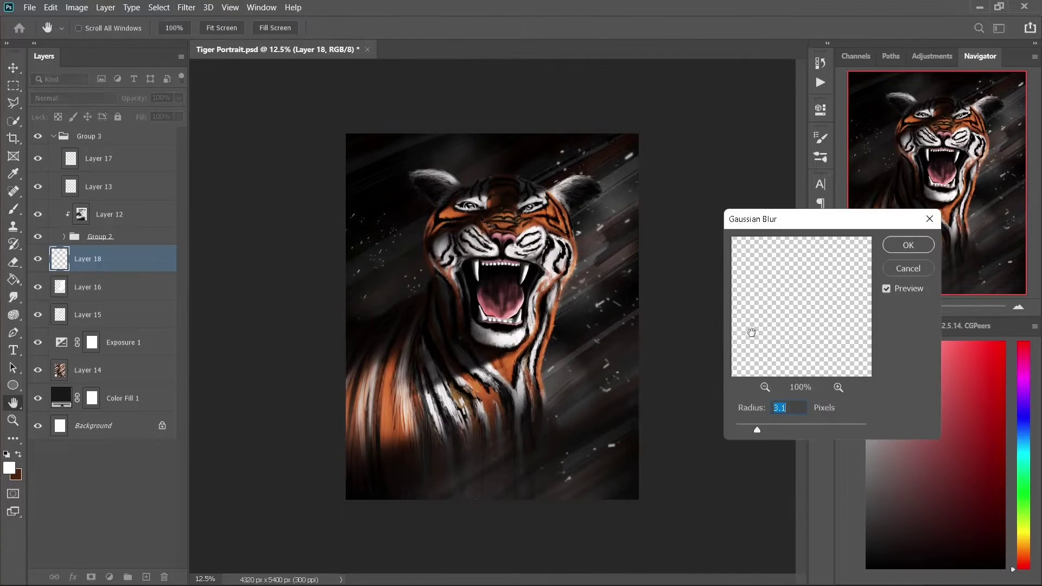
key("Return")
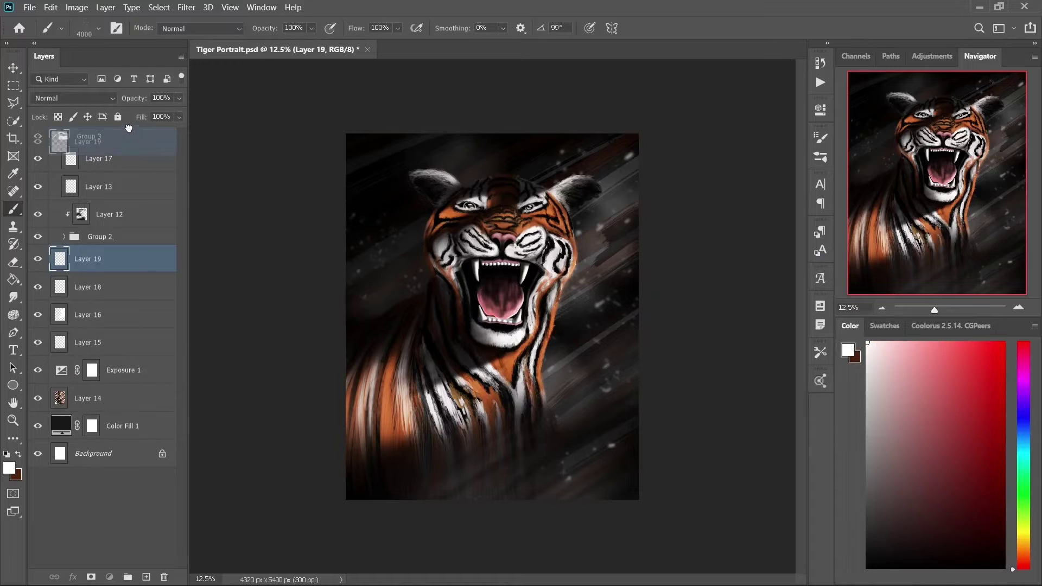
Add a new top layer and motion-blur it with distance 1420
key("ctrl+shift+alt+n")
left_click(186, 7)
left_click(515, 217)
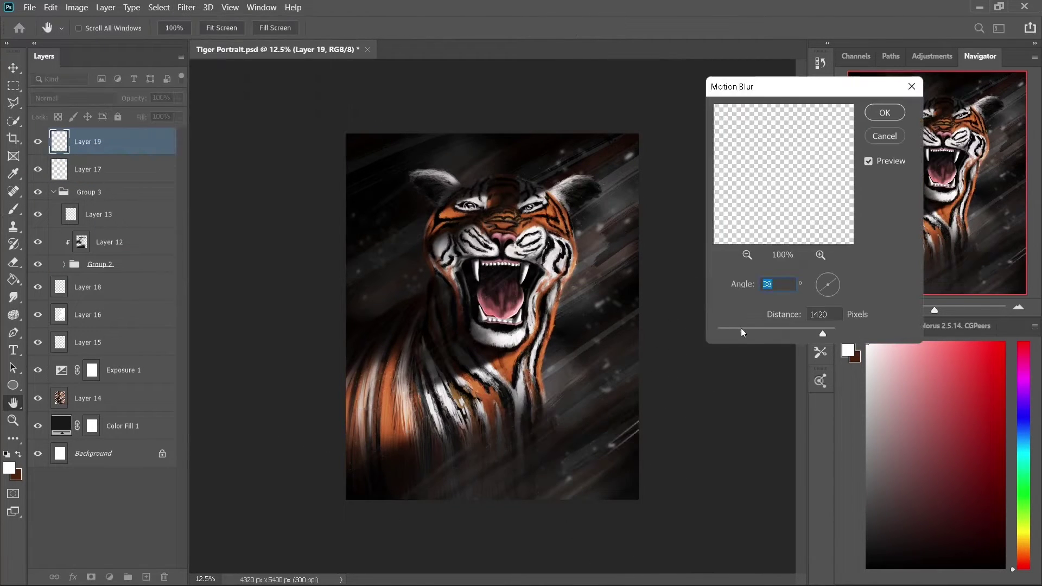
left_click_drag(740, 328, 726, 327)
left_click(884, 112)
Mask Layer 19 and paint out part of its lower area
left_click(91, 576)
key("ctrl+plus")
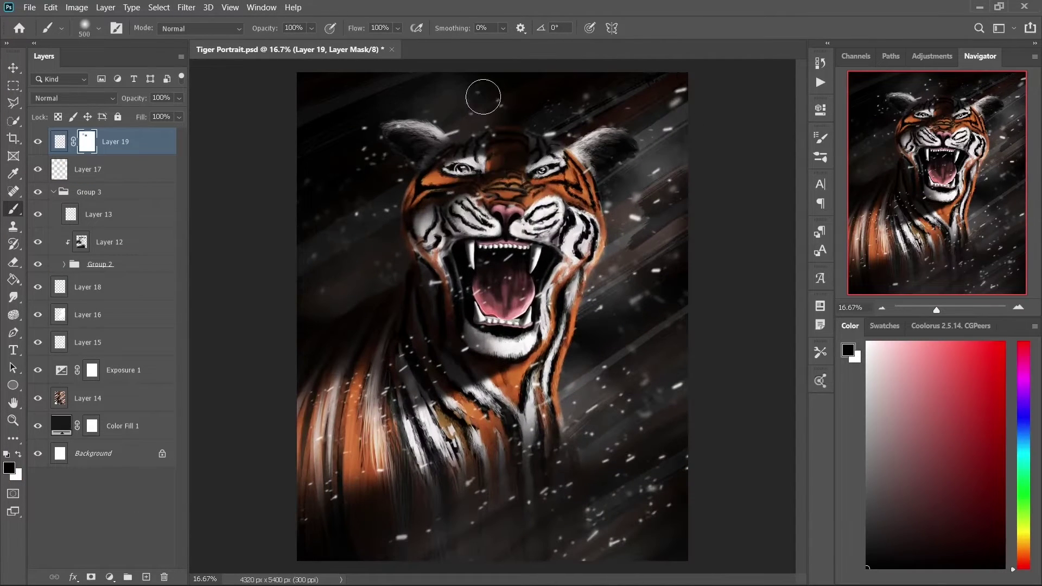
key("bracketleft")
key("bracketleft")
left_click_drag(592, 499, 512, 539)
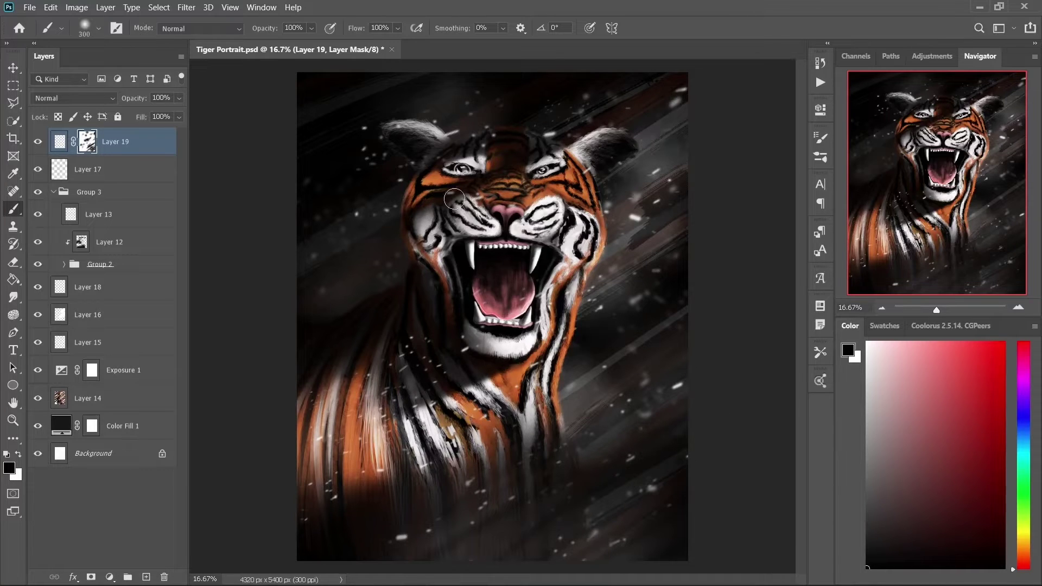
key("ctrl+minus")
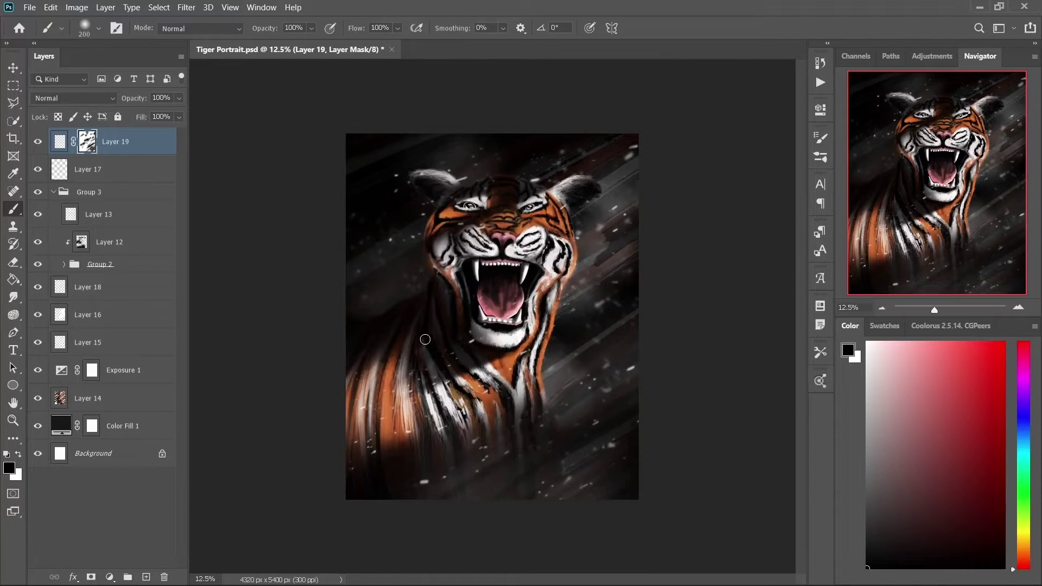
Create Layer 20, stamp the Rays 1 brush, and enlarge it over the portrait
key("ctrl+shift+n")
key("Return")
right_click(505, 221)
key("Escape")
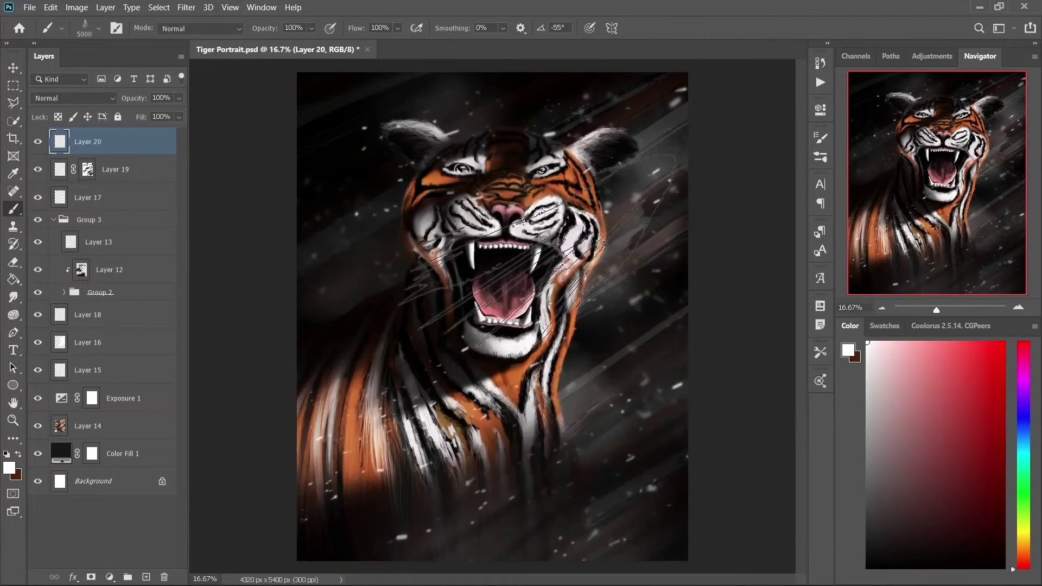
left_click(562, 310)
key("ctrl+t")
mouse_move(660, 428)
left_mouse_down()
mouse_move(562, 310)
mouse_move(639, 354)
left_mouse_up()
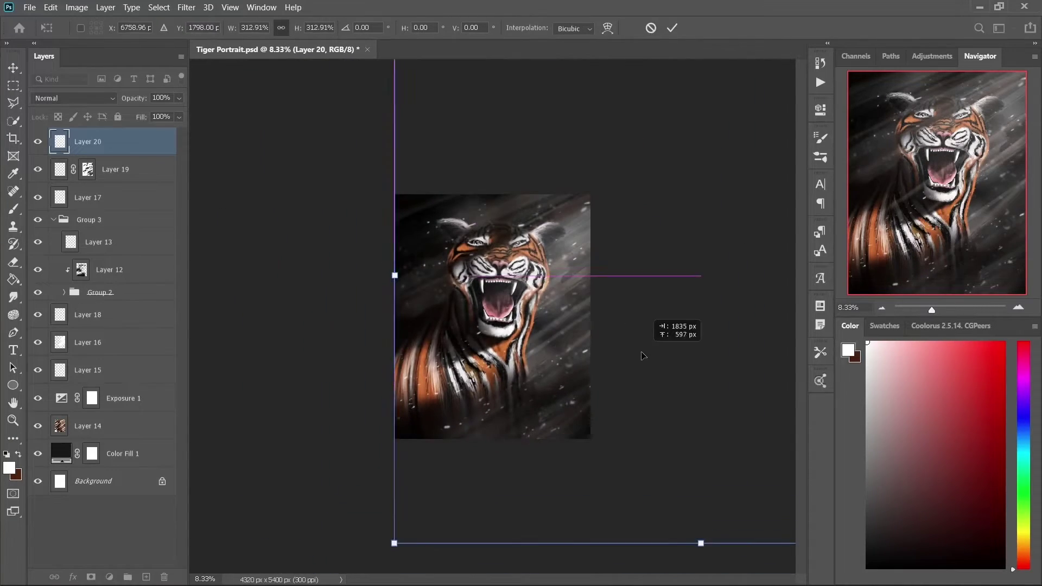
key("Return")
Duplicate the rays below Group 2 with Lighten blend at 29% opacity
key("ctrl+j")
key("b")
left_click_drag(92, 142, 93, 304)
left_click(38, 141)
right_click(467, 233)
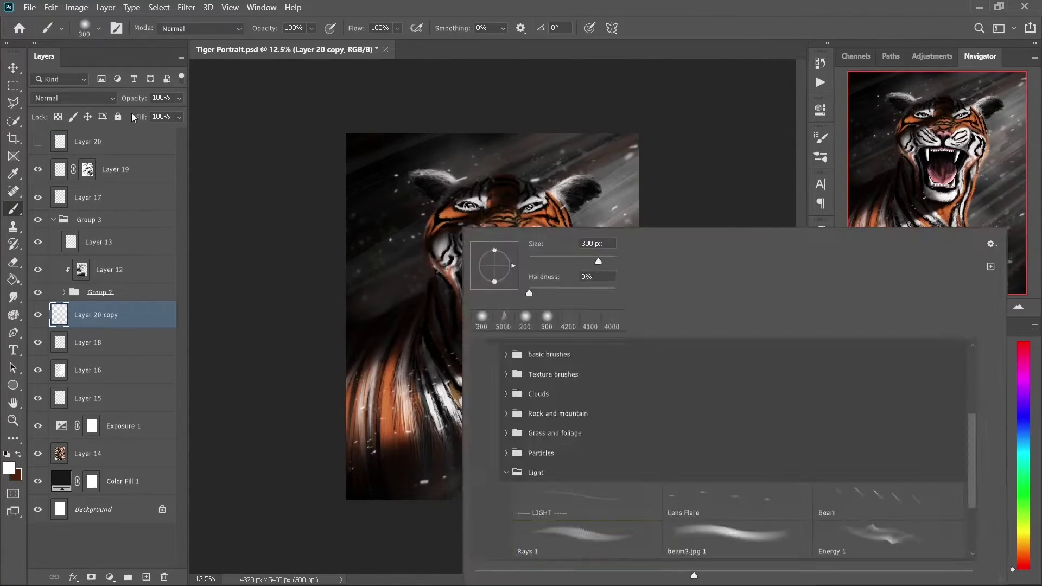
left_click(73, 98)
left_click(46, 204)
left_click(179, 97)
left_click(38, 141)
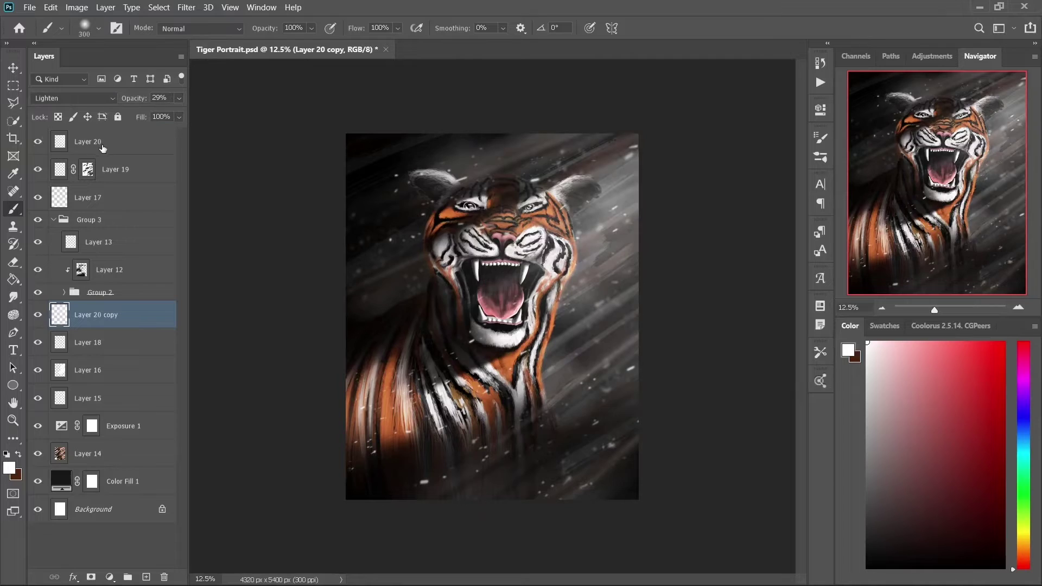
Mask Layer 20 and fade its rays at the top and right
left_click(108, 142)
left_click(37, 315)
left_click_drag(380, 173, 629, 141)
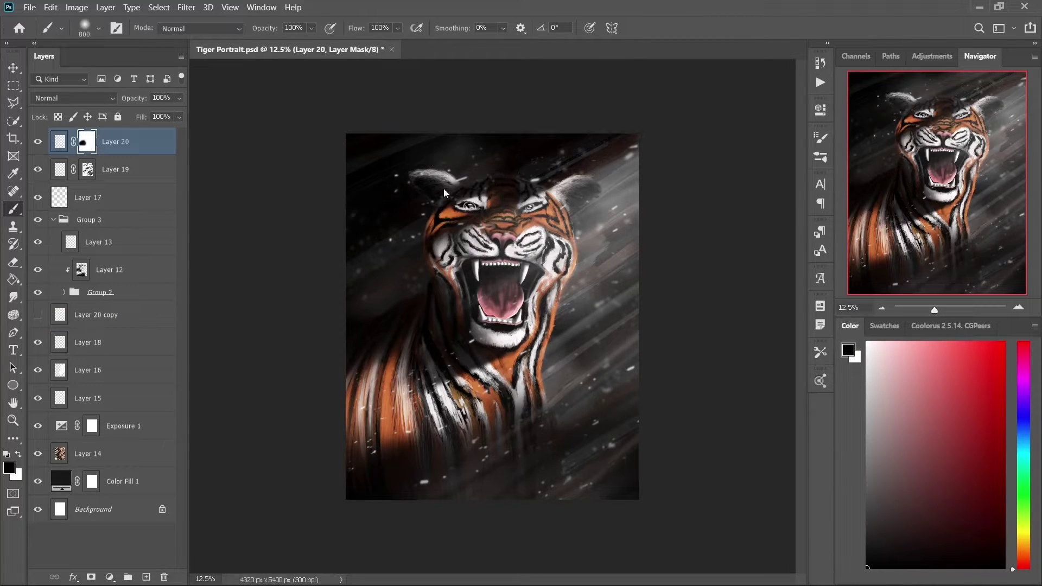
key("bracketright")
mouse_move(563, 478)
left_mouse_down()
mouse_move(586, 268)
mouse_move(645, 217)
left_mouse_up()
key("bracketleft")
key("bracketleft")
key("bracketleft")
mouse_move(651, 154)
left_mouse_down()
mouse_move(575, 206)
mouse_move(608, 258)
left_mouse_up()
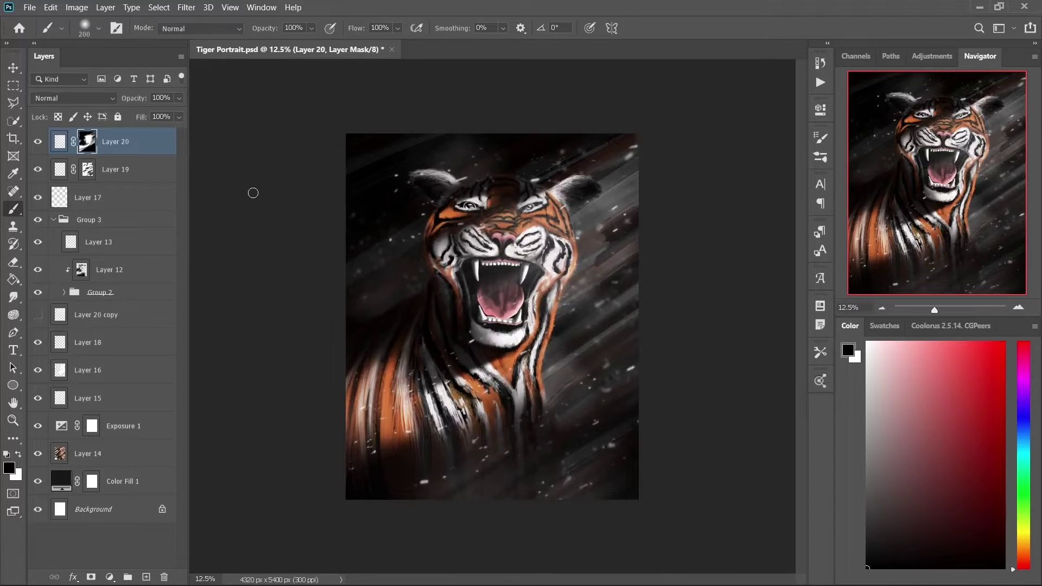
Add a new Color Dodge Layer 21 clipped to Layer 13
left_click(99, 242)
key("ctrl+shift+n")
key("Return")
Pick a teal colour and Texture paint brush 2, then undo a test stroke
key("ctrl+plus")
right_click(481, 221)
left_click(723, 429)
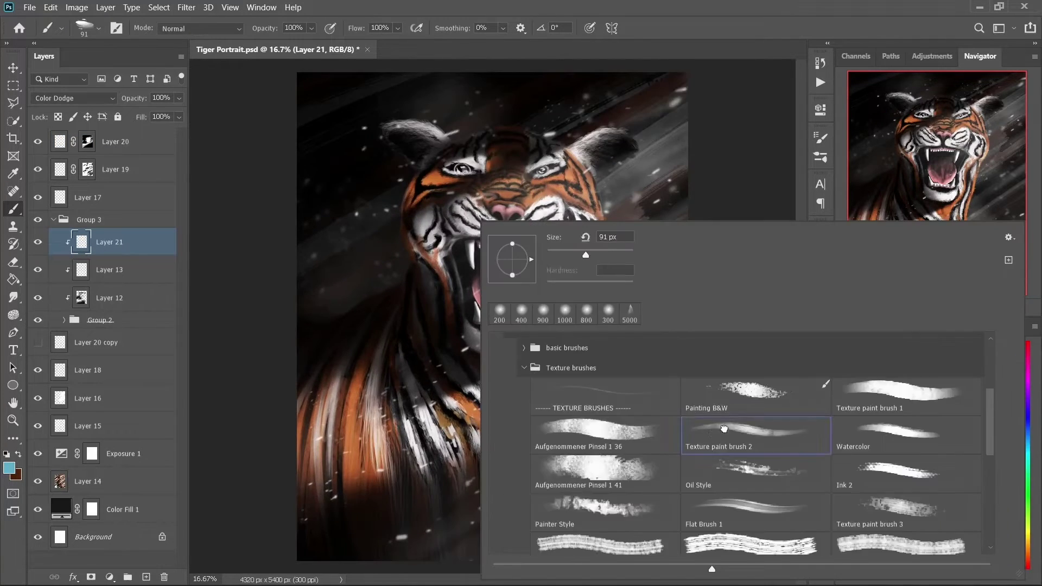
key("Return")
left_click(73, 98)
left_click_drag(347, 358, 402, 287)
key("ctrl+z")
Make the brush smaller and set its flow to 14% for the rim light
key("ctrl+plus")
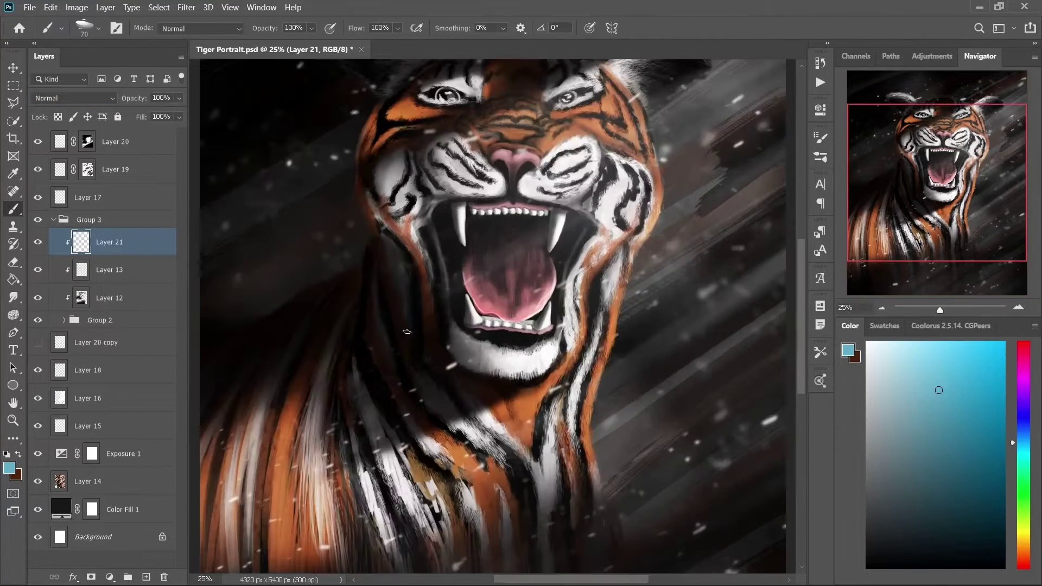
key("shift+1")
key("shift+4")
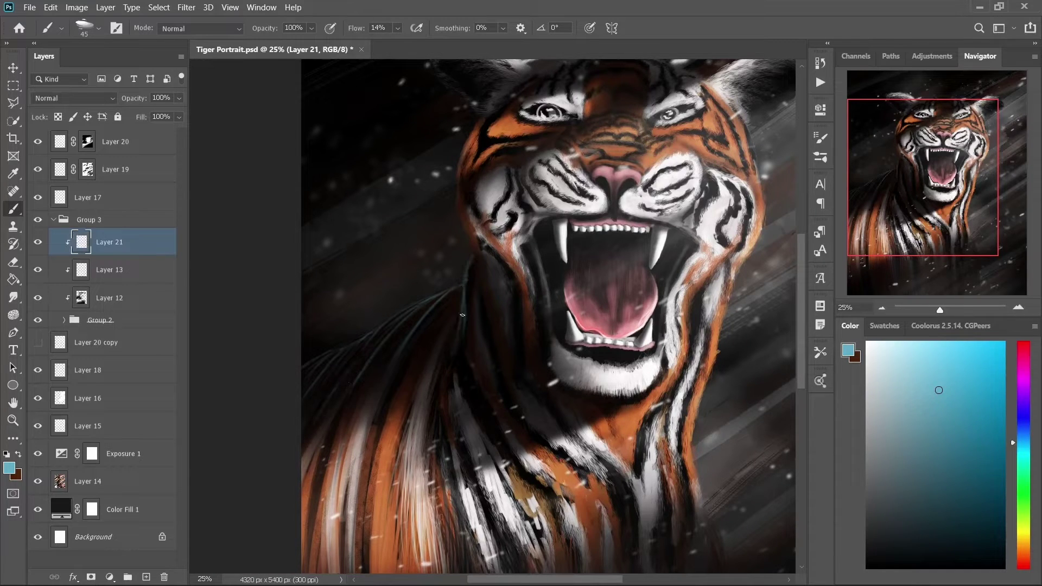
key("bracketleft")
scroll(538, 172, "up", 3)
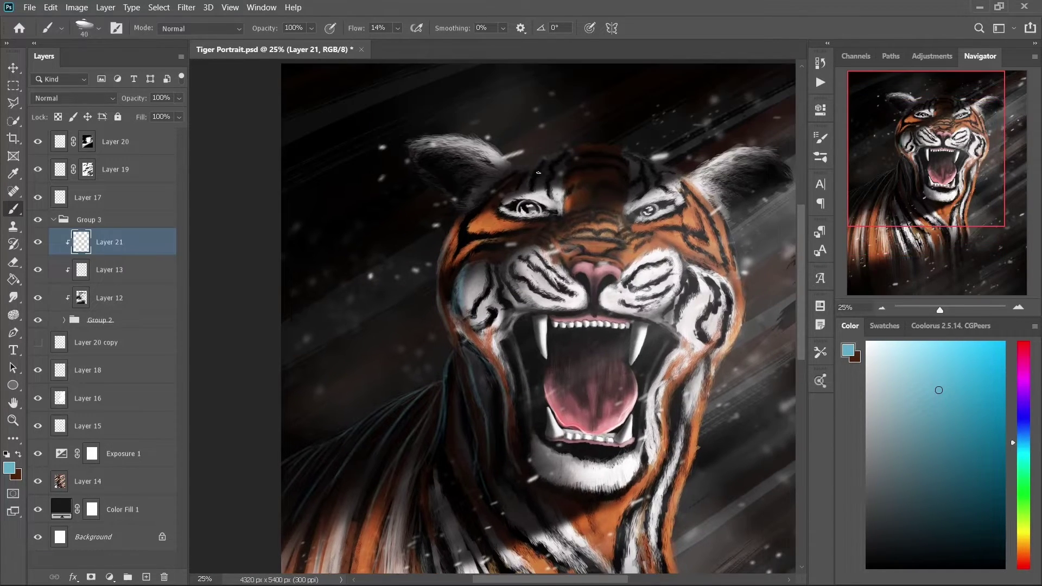
scroll(529, 406, "down", 3)
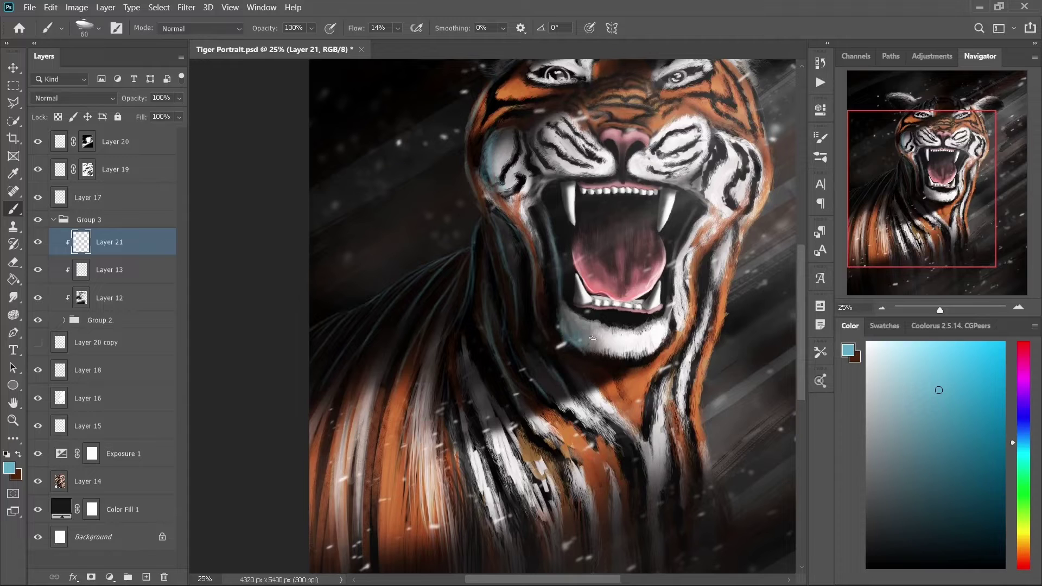
key("bracketright")
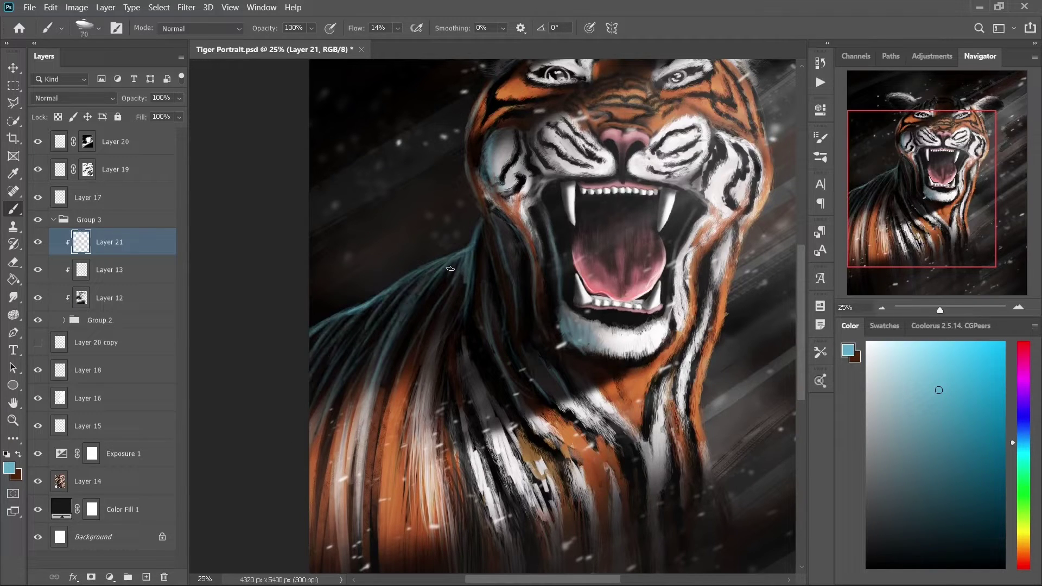
scroll(391, 439, "down", 3)
scroll(574, 210, "up", 5)
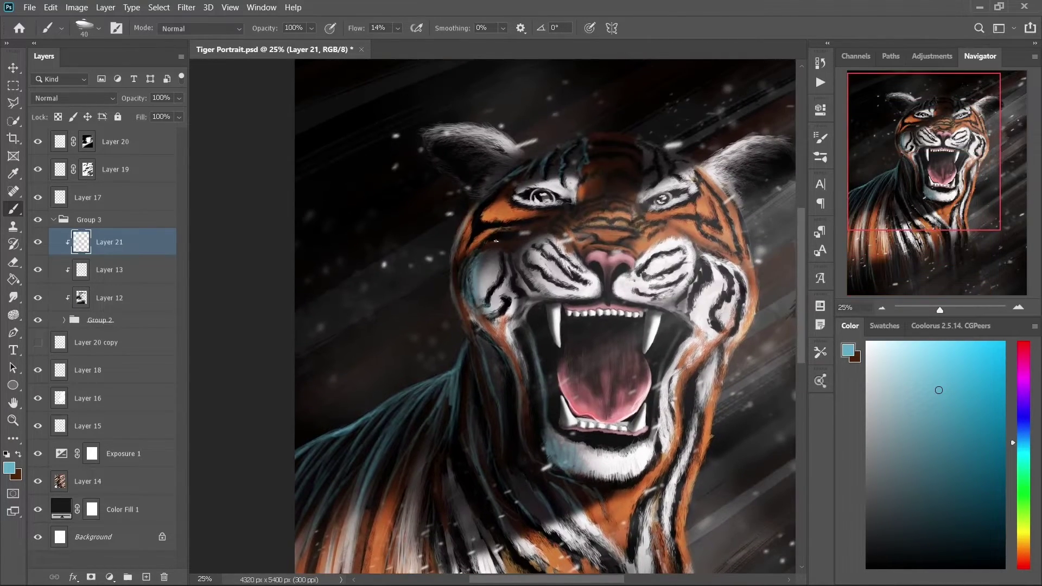
key("e")
key("b")
Paint teal rim light down the tiger's left cheek and check the whole portrait
left_click_drag(470, 232, 472, 297)
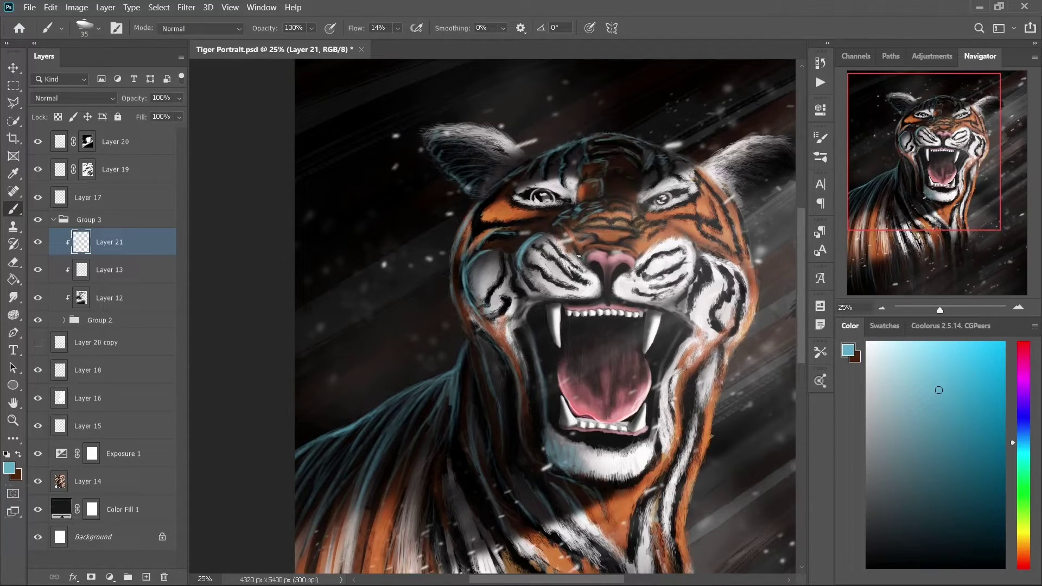
key("bracketright")
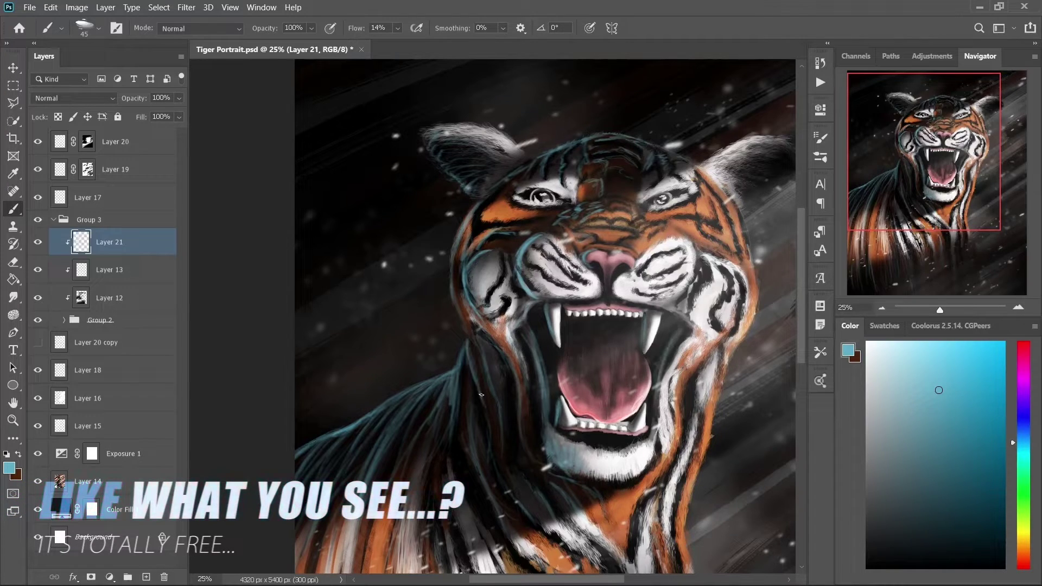
key("ctrl+minus")
key("e")
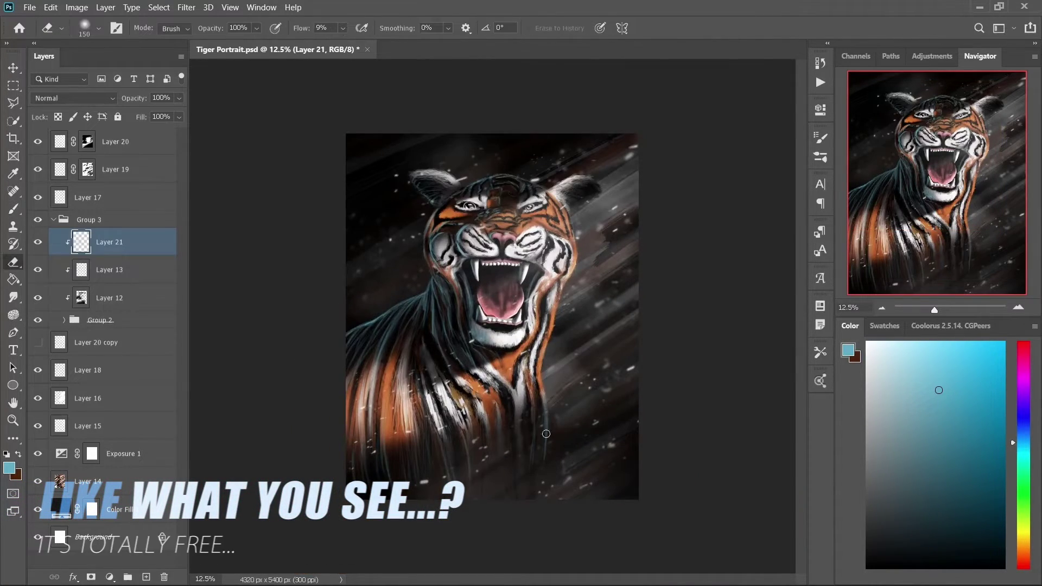
key("ctrl+plus")
key("b")
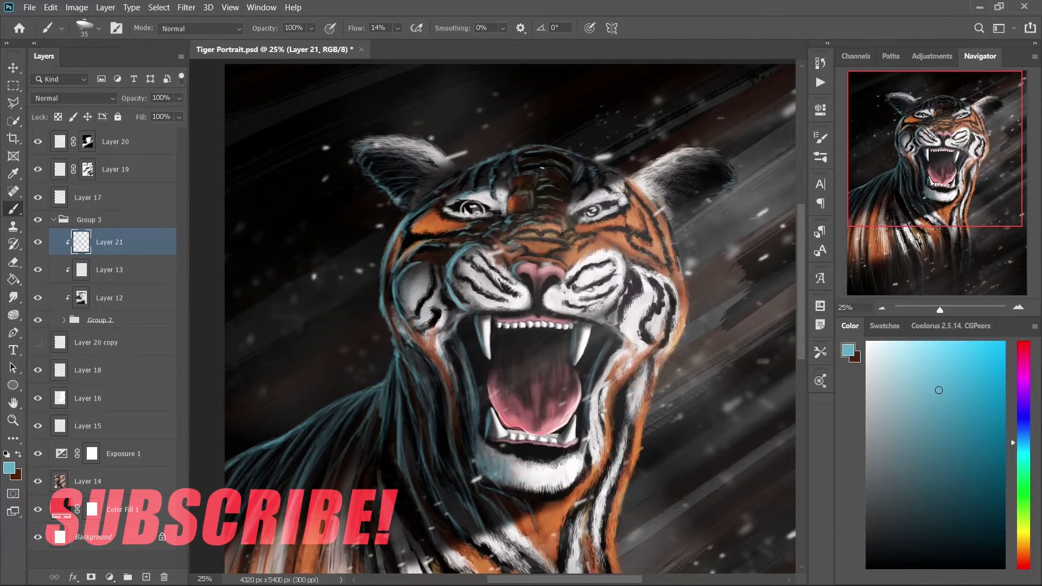
Restore full flow, set white as foreground, and create new Layer 22
key("shift+0")
left_click(516, 236, "alt")
key("ctrl+shift+n")
key("Return")
key("ctrl+plus")
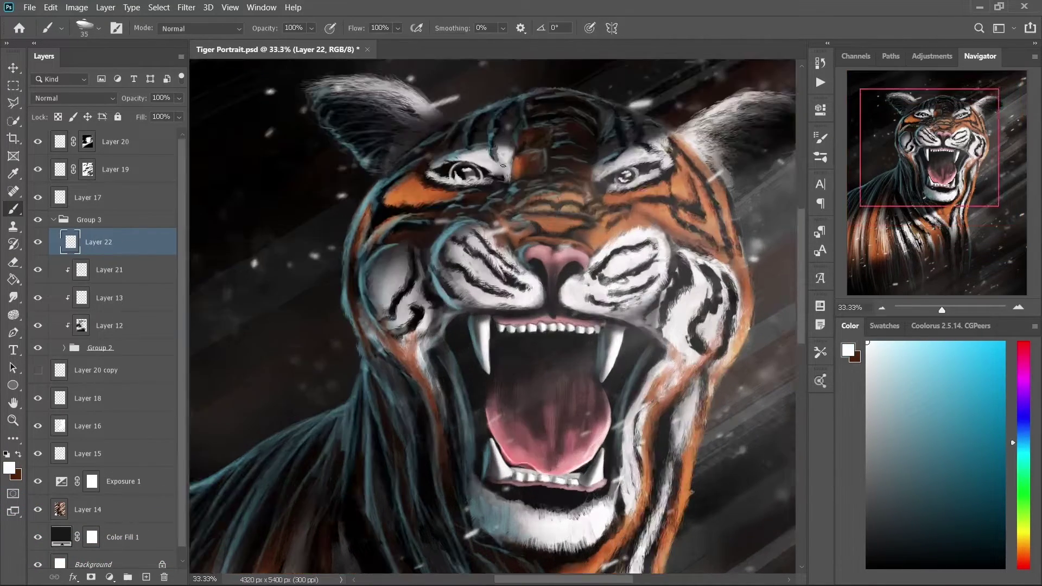
key("bracketleft")
key("bracketleft")
scroll(570, 136, "up", 2)
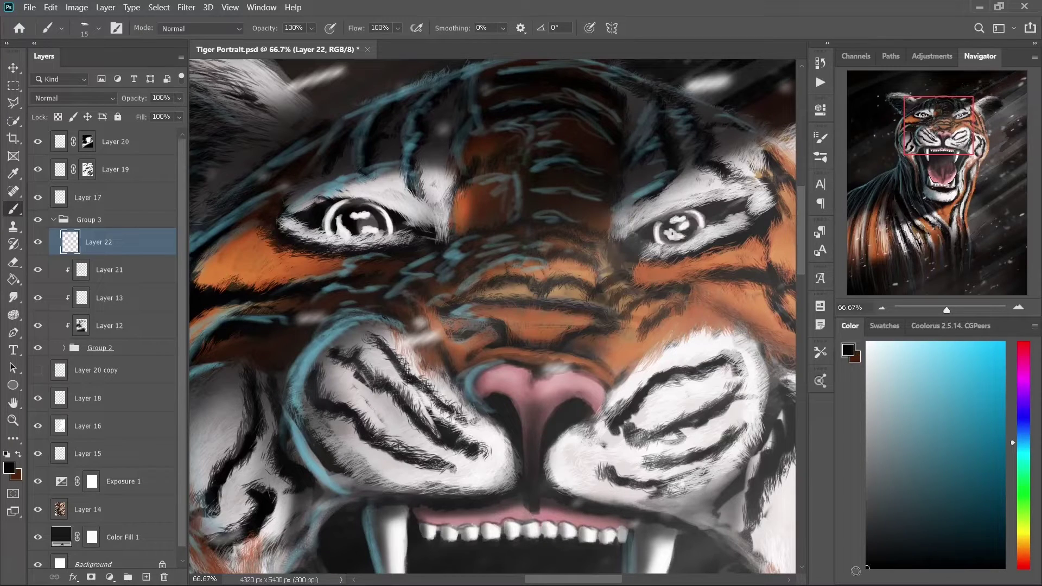
key("ctrl+0")
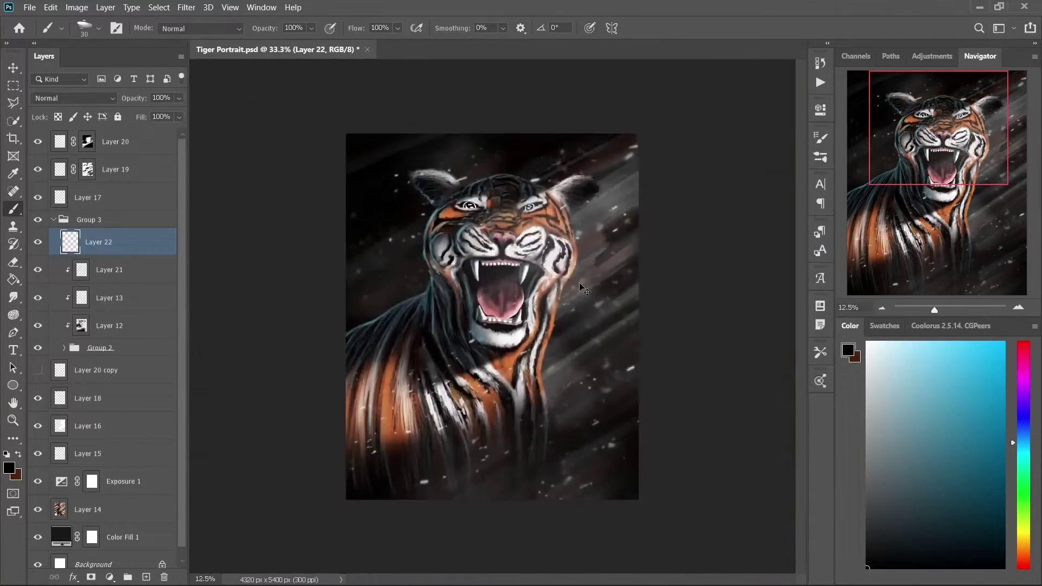
key("ctrl+shift+a")
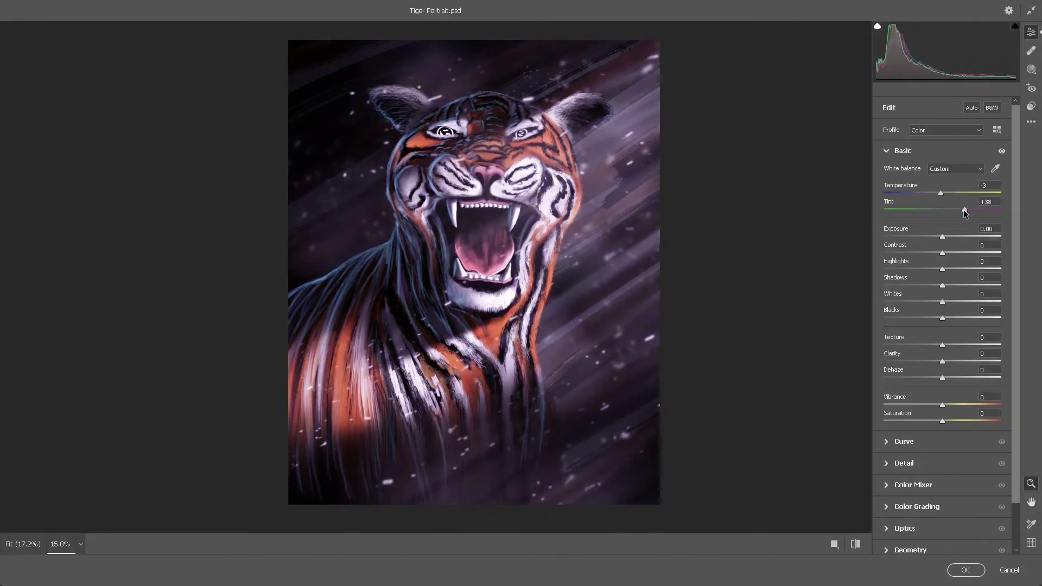
In Camera Raw, set Whites +7, Blacks -2, Dehaze -21, Vibrance +13, and raise contrast slightly
left_click(567, 300, "alt")
left_click_drag(942, 318, 941, 318)
left_click_drag(942, 302, 946, 302)
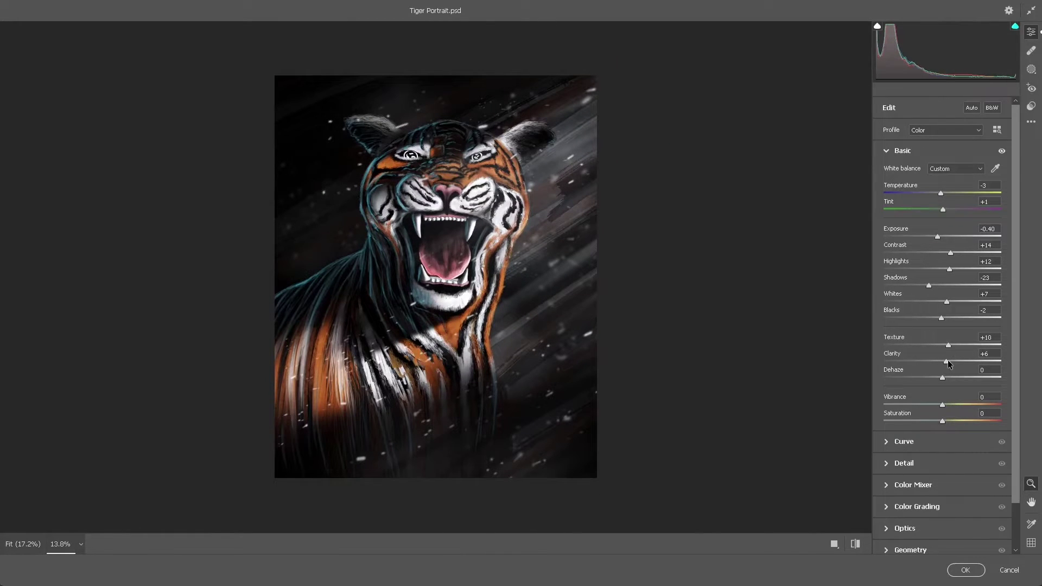
mouse_move(942, 378)
left_mouse_down()
mouse_move(906, 379)
mouse_move(930, 377)
left_mouse_up()
left_click_drag(949, 253, 951, 253)
left_click_drag(942, 405, 937, 421)
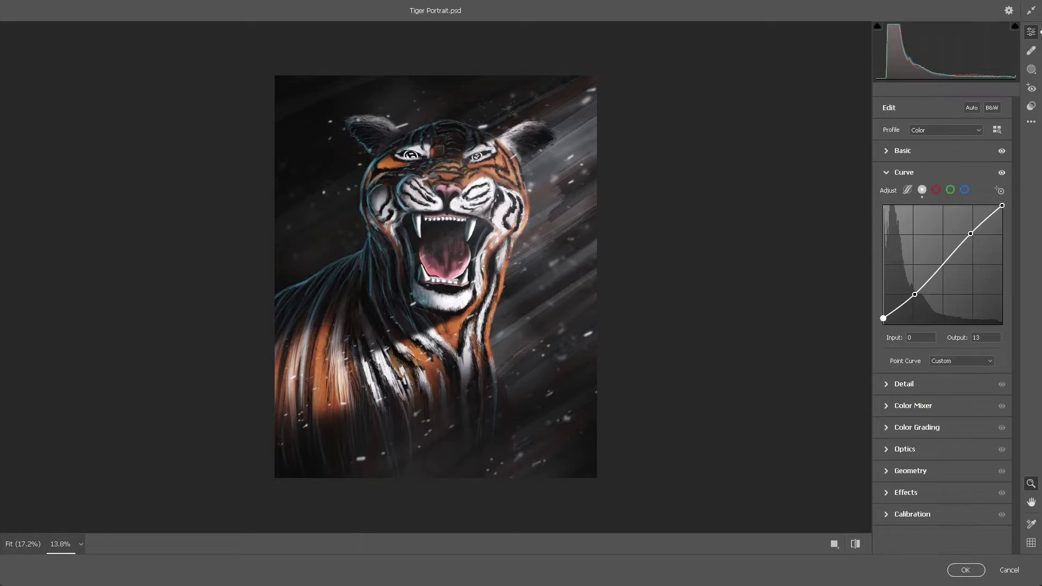